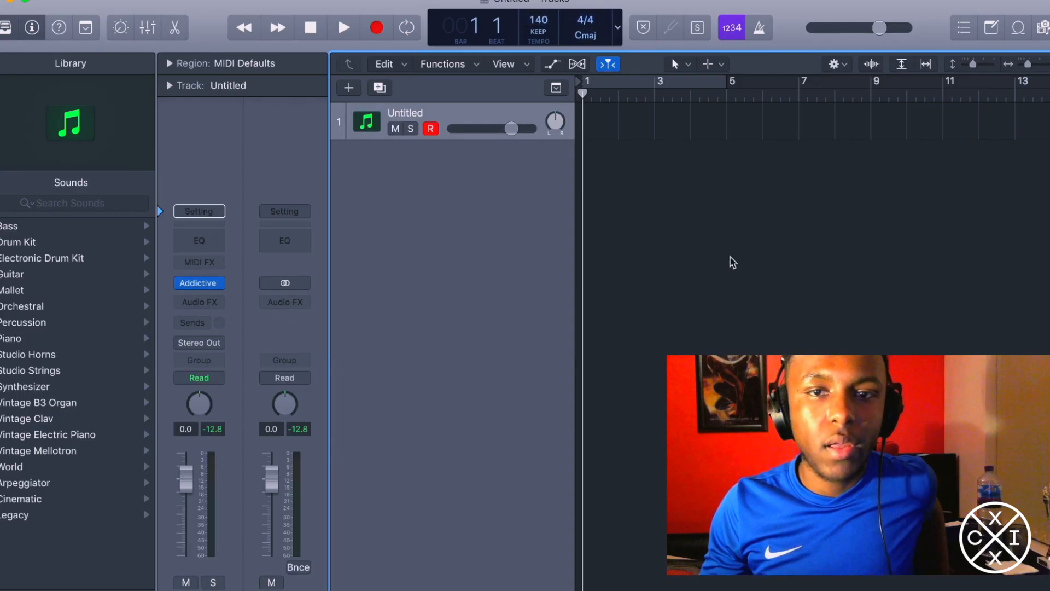
- Turn on the cycle range from bar 1 to bar 5 and review the track's Addictive Keys instrument
left_click(677, 80)
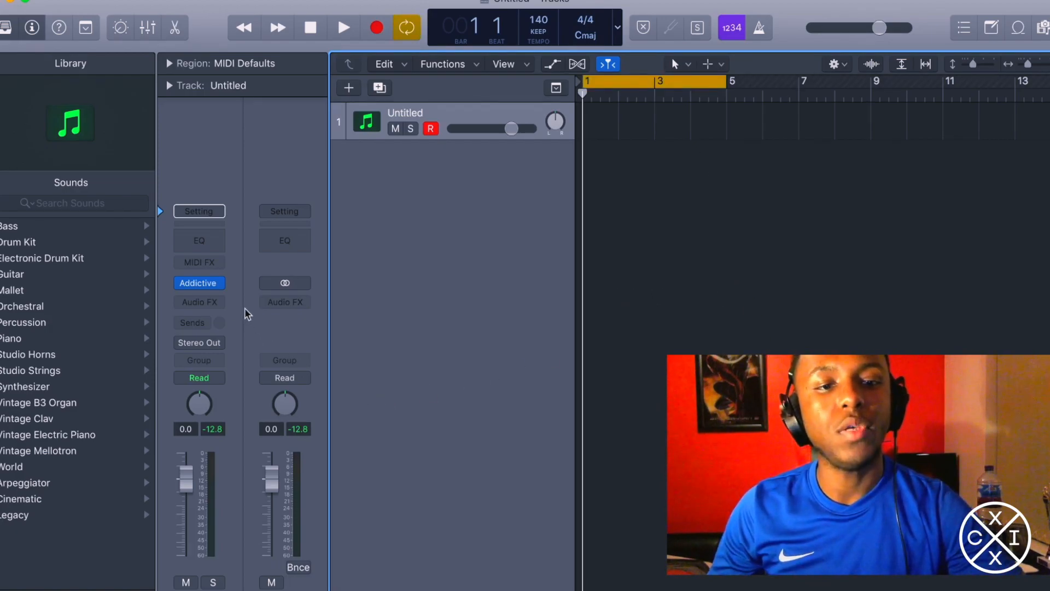
left_click(202, 283)
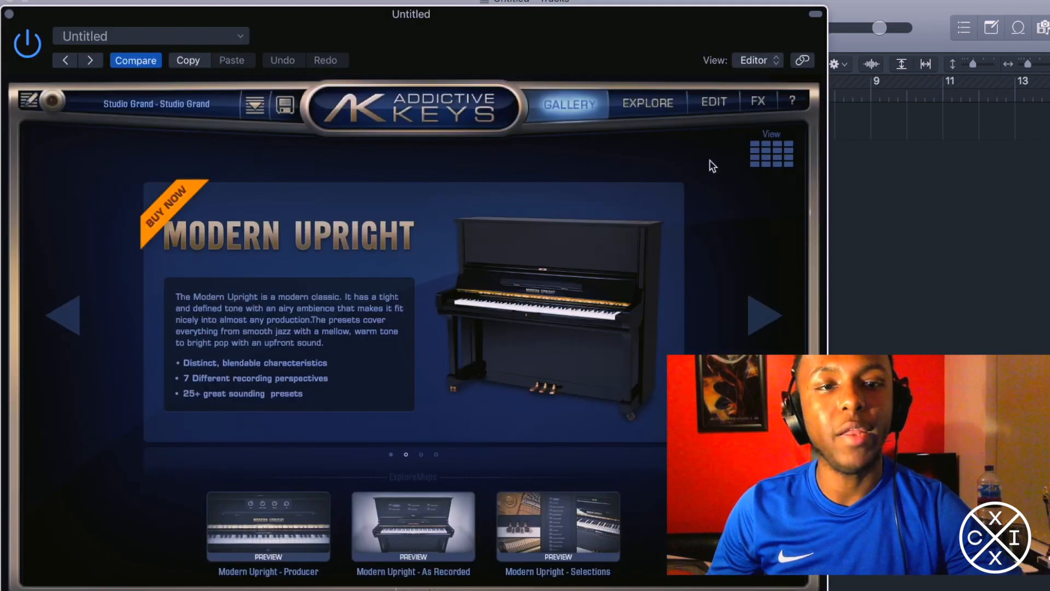
left_click(8, 14)
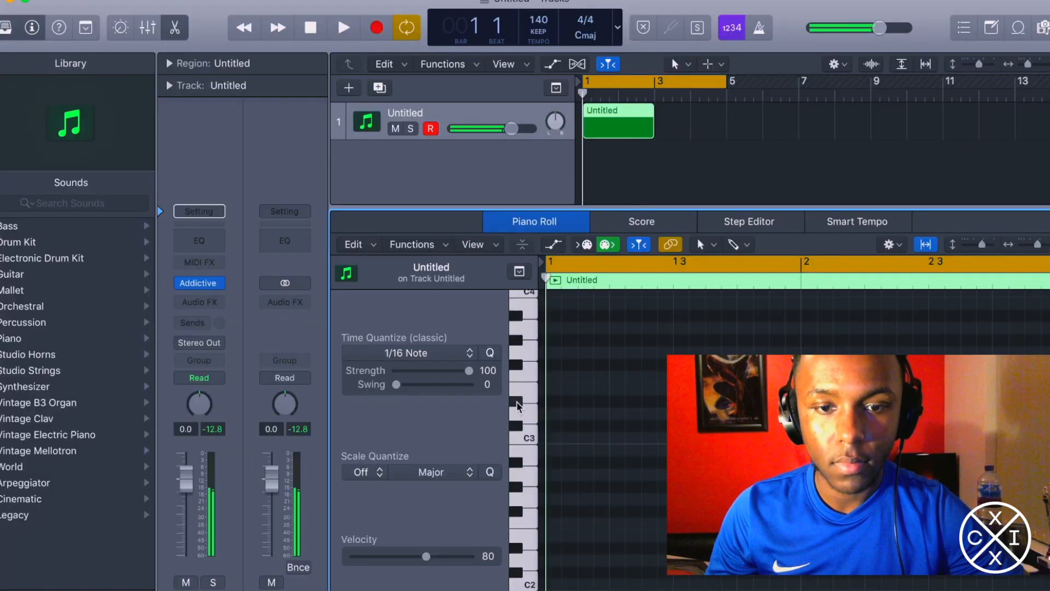
- Draw a C#3, E3 and G#3 chord across bar 1 and change its bar 2 copy to A#2, D#3 and G3
left_click(552, 414)
left_click_drag(616, 414, 617, 352)
key("space")
key("space")
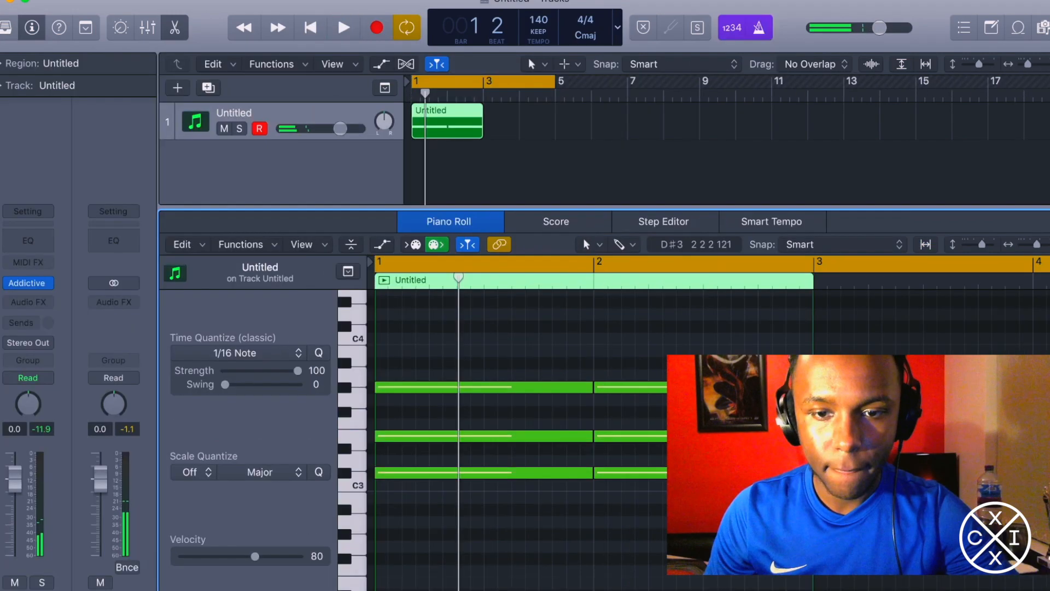
left_click_drag(670, 436, 669, 424)
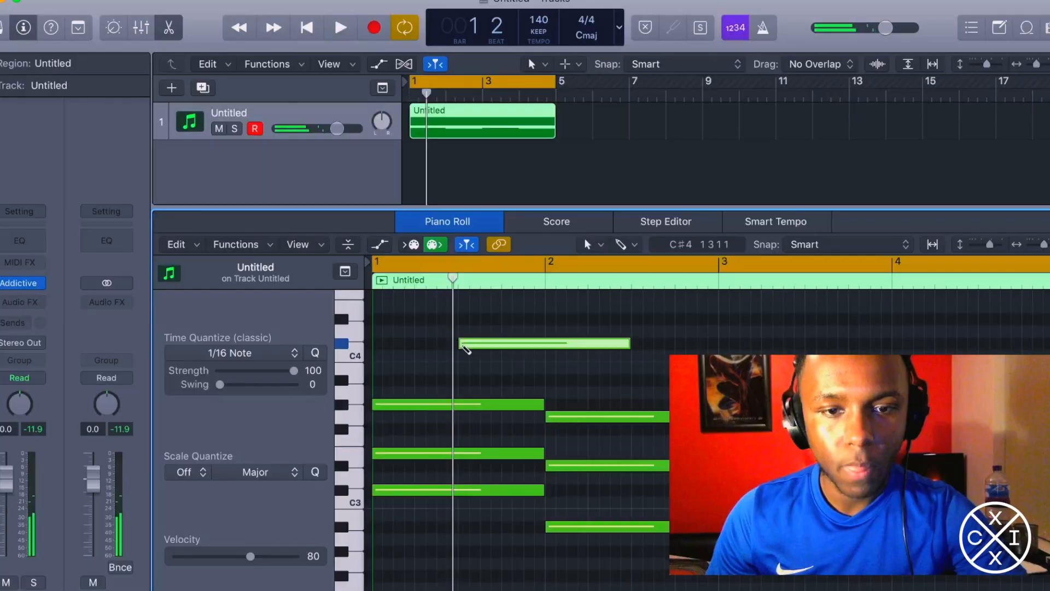
- Add short melody notes C#4 and D#4, a longer E4 and a short D#4 from mid bar 1 to the start of bar 2
left_click_drag(484, 343, 520, 339)
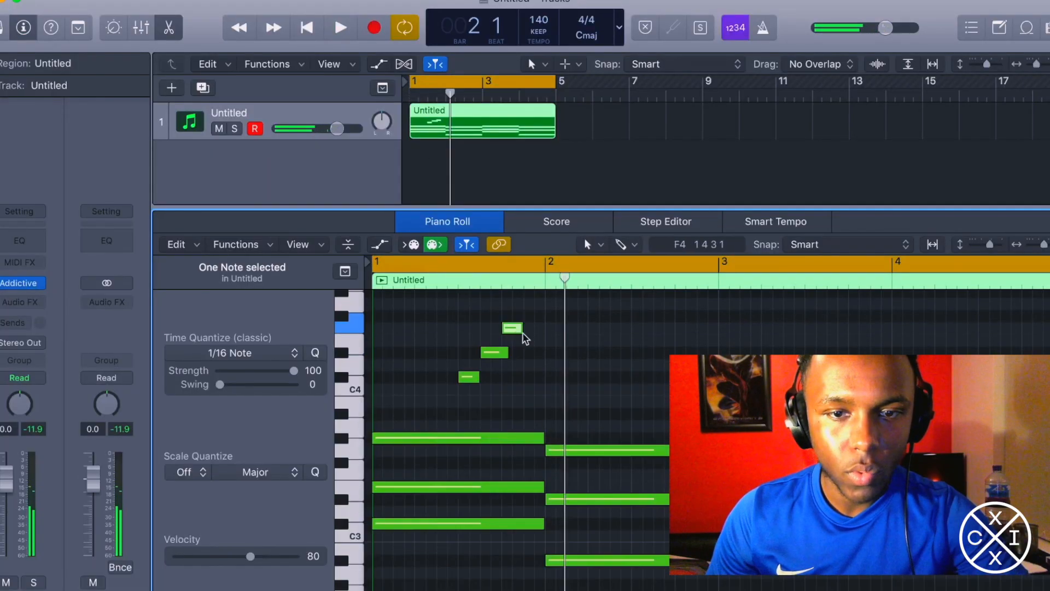
left_click(525, 330)
left_click_drag(524, 331, 555, 356)
left_click(491, 352)
key("space")
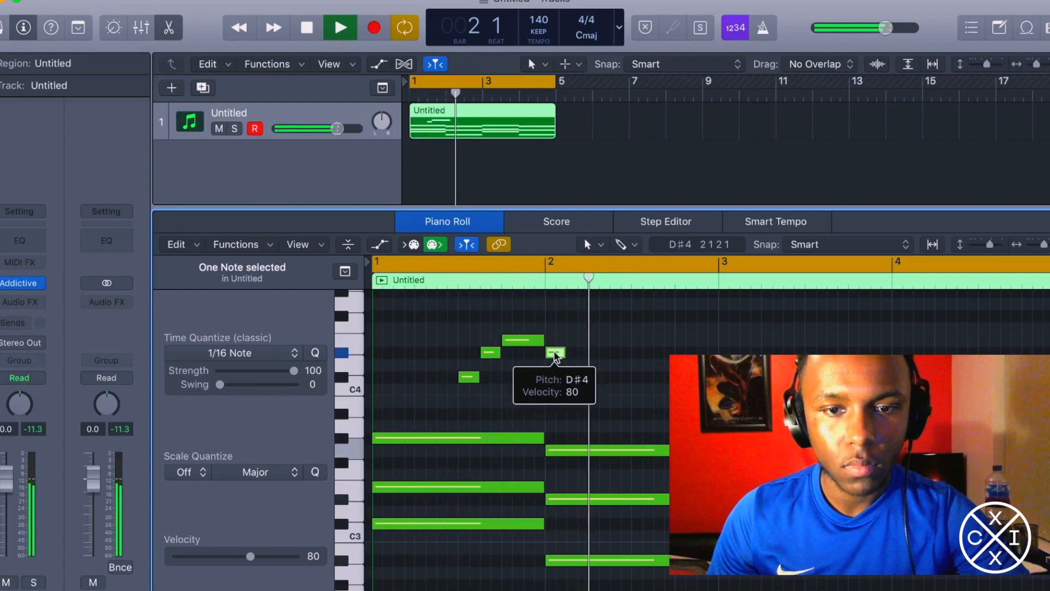
- Add a melody phrase starting on F#4 in the second half of bar 2 and shift it a sixteenth note later
key("space")
left_click_drag(554, 350, 698, 353)
key("space")
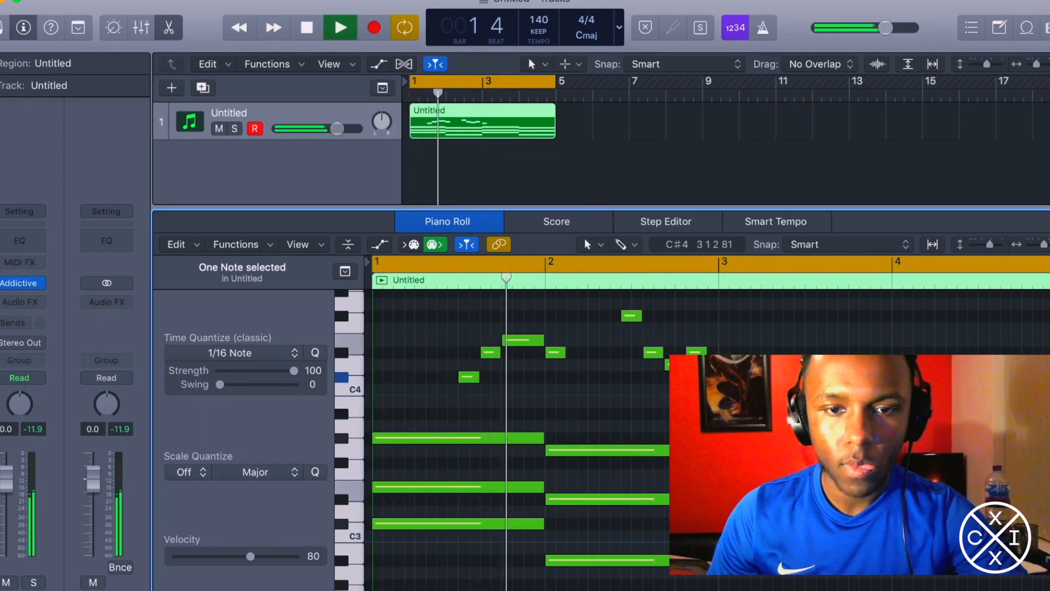
key("space")
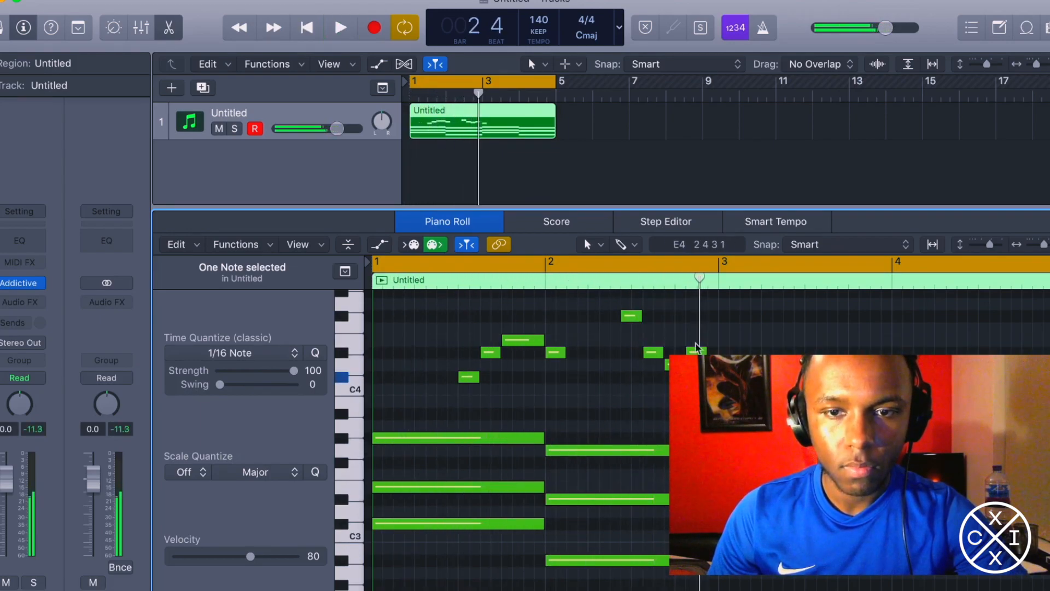
key("space")
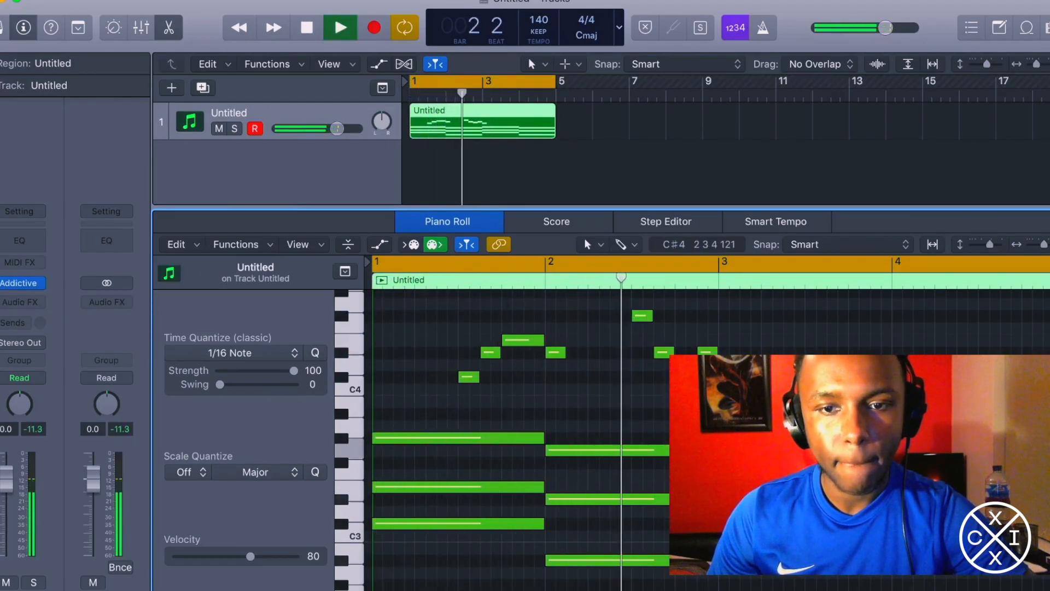
key("space")
- Copy the two-bar melody into bars 3 and 4 and vary its ending with a G4 in bar 4
left_click_drag(547, 331, 768, 381)
left_click(931, 332)
left_click_drag(928, 332, 969, 341)
left_click(955, 308)
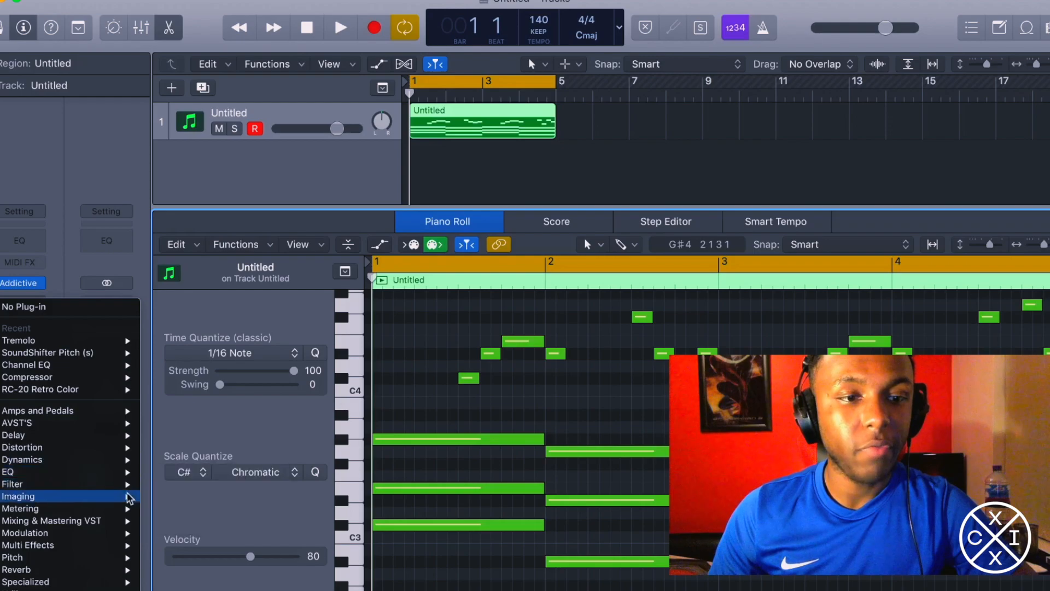
- Insert the stereo MeldaProduction MRhythmizer effect on the instrument track
mouse_move(127, 587)
mouse_move(181, 588)
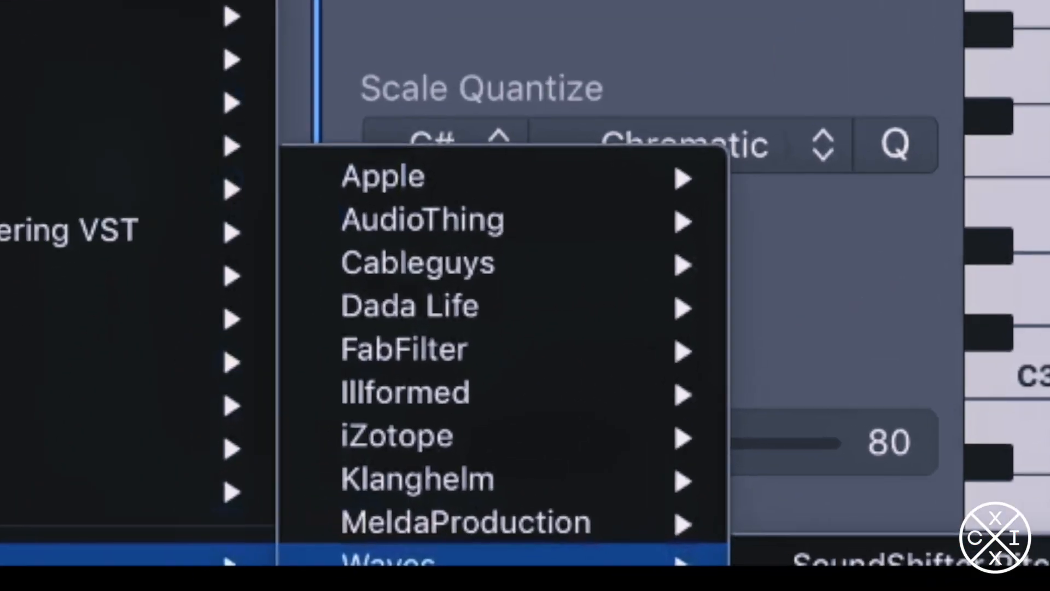
mouse_move(526, 531)
mouse_move(915, 533)
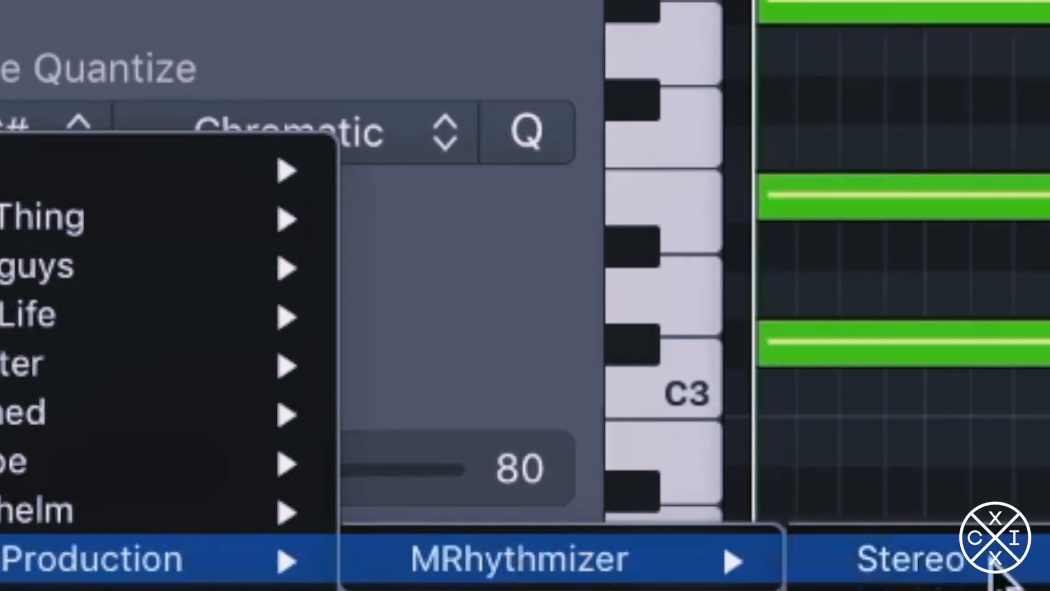
left_click(994, 570)
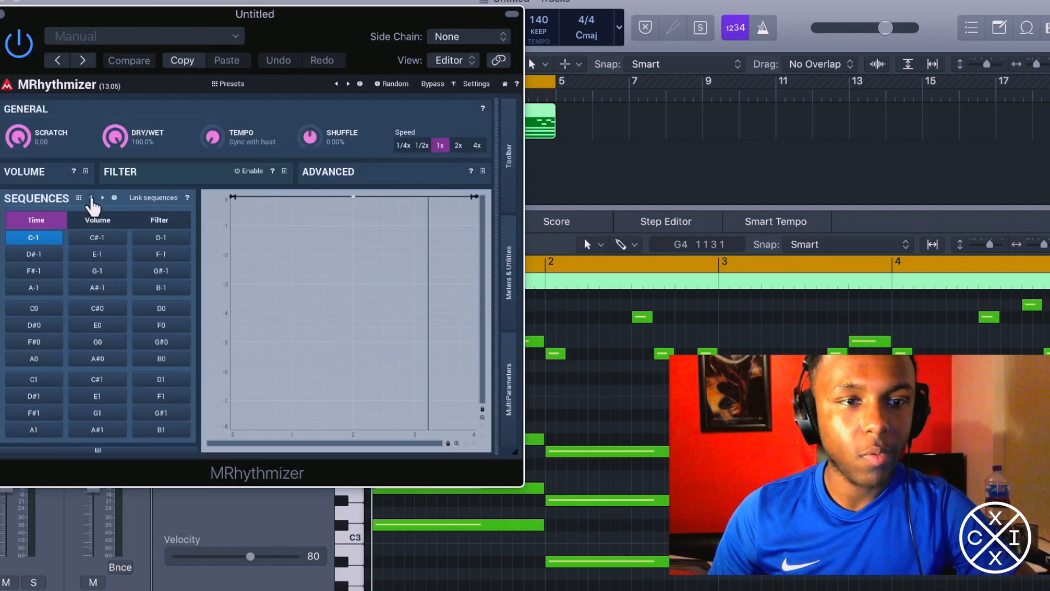
- Load MRhythmizer's General sequence set, choose the 50% speed time sequence and close the plug-in window
left_click(91, 198)
left_click(91, 198)
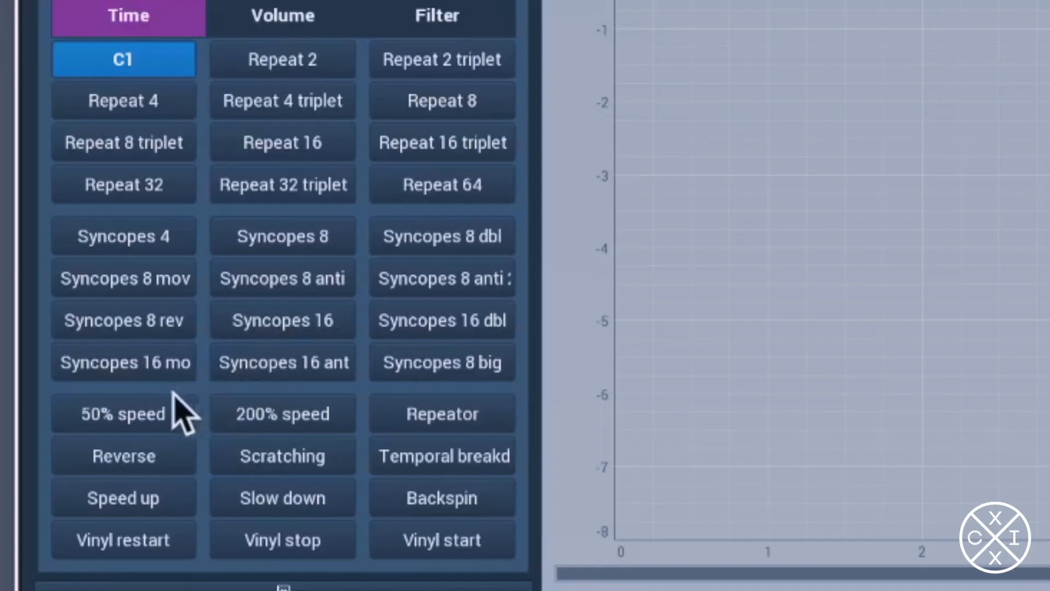
left_click(41, 380)
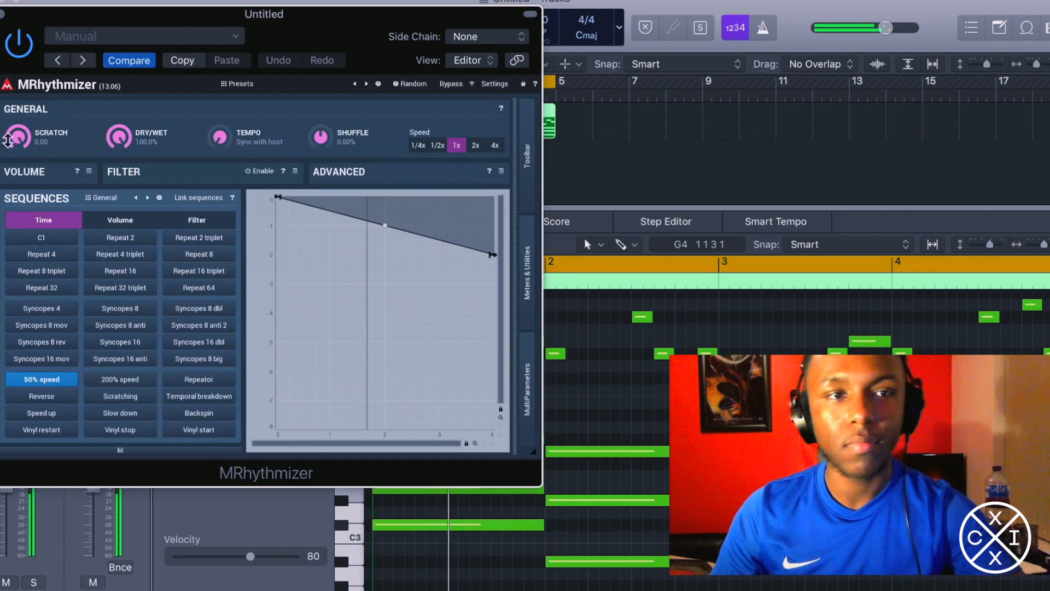
left_click(3, 14)
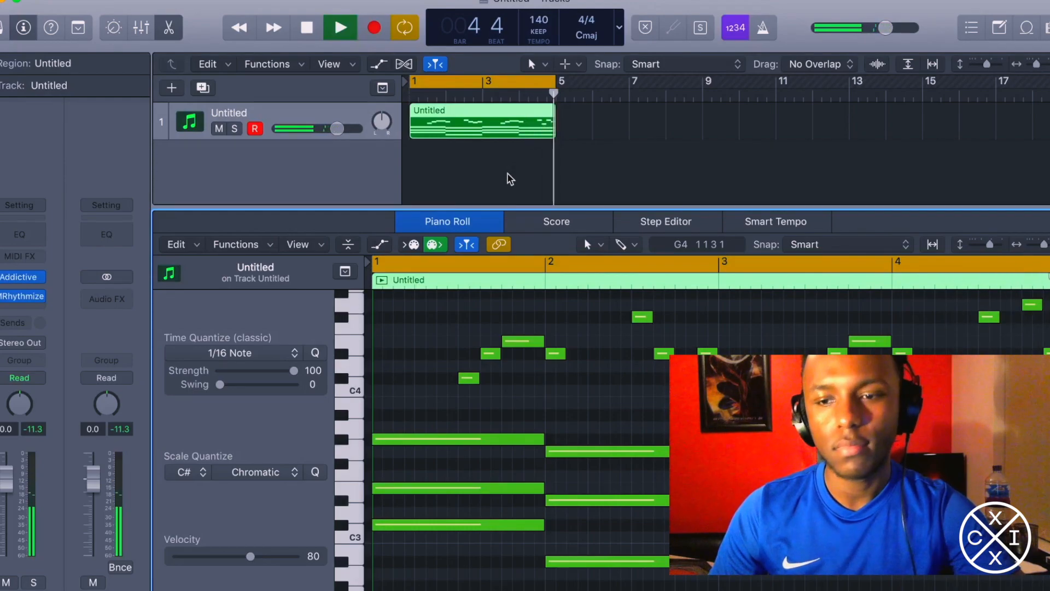
- Add a Channel EQ to the track and enable its low-cut band at about 118 Hz
left_click(38, 235)
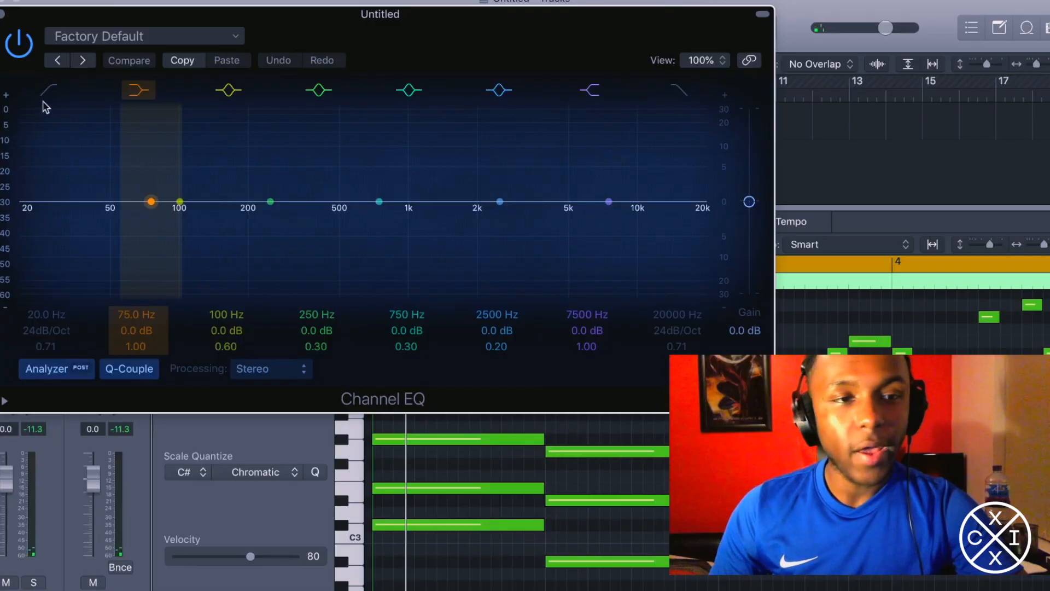
left_click(48, 90)
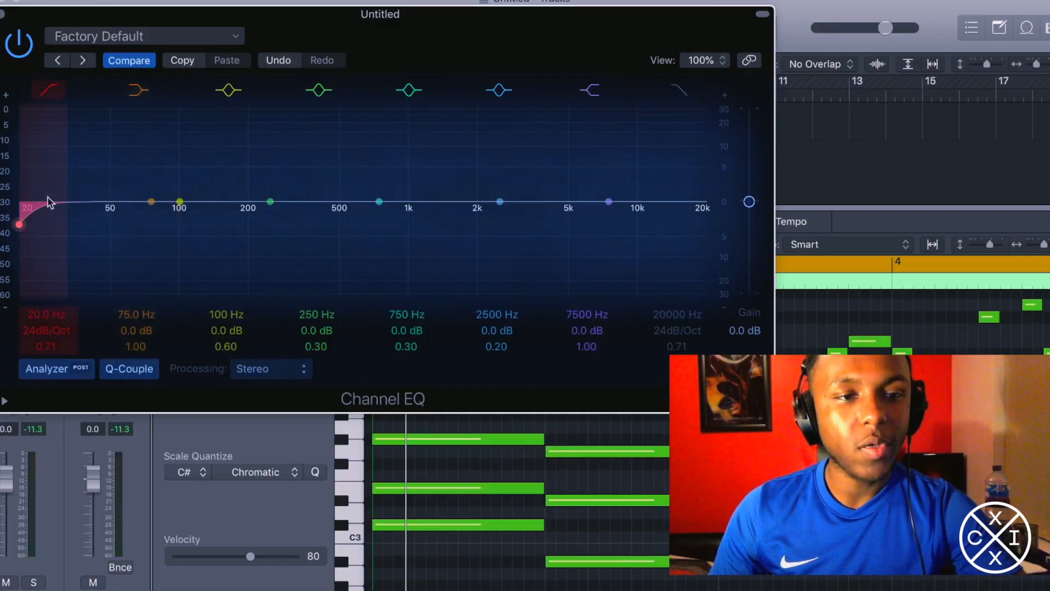
left_click_drag(21, 230, 221, 228)
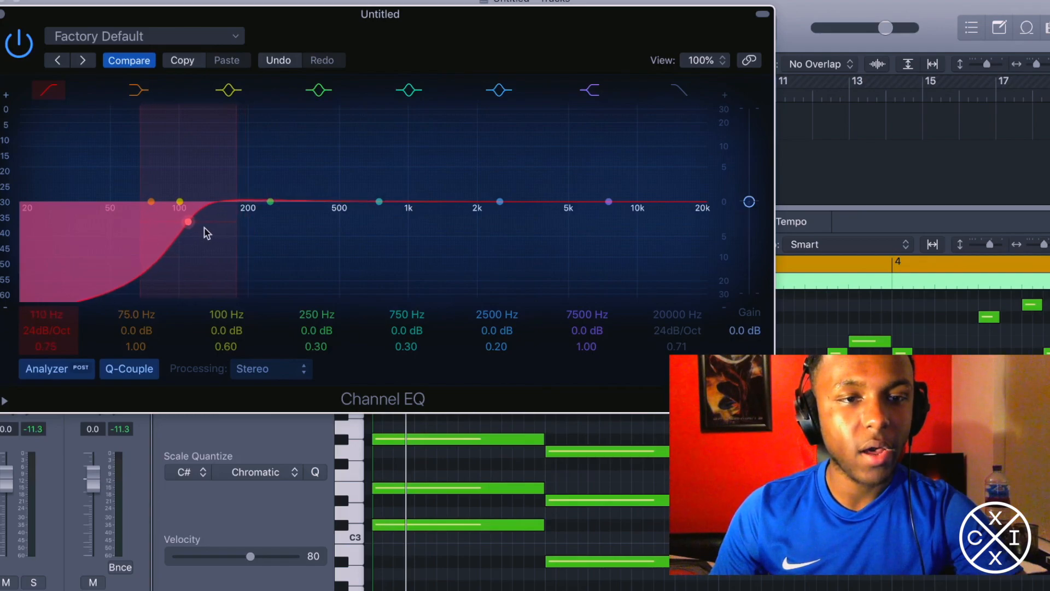
- Boost the EQ's 2500 Hz band by about +1.5 dB at 2850 Hz during playback and close the EQ
key("space")
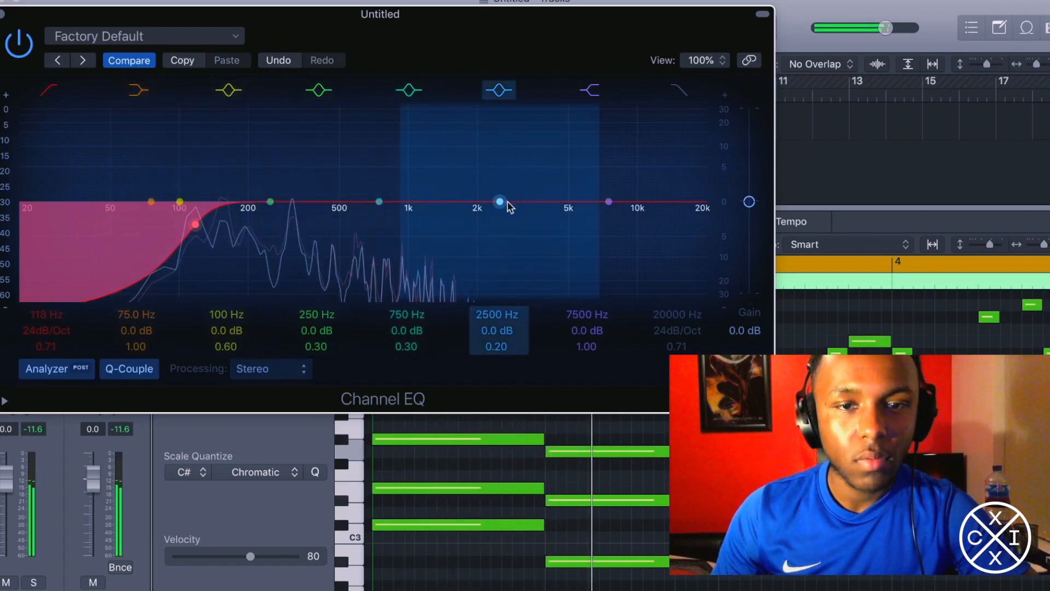
left_click_drag(502, 202, 519, 201)
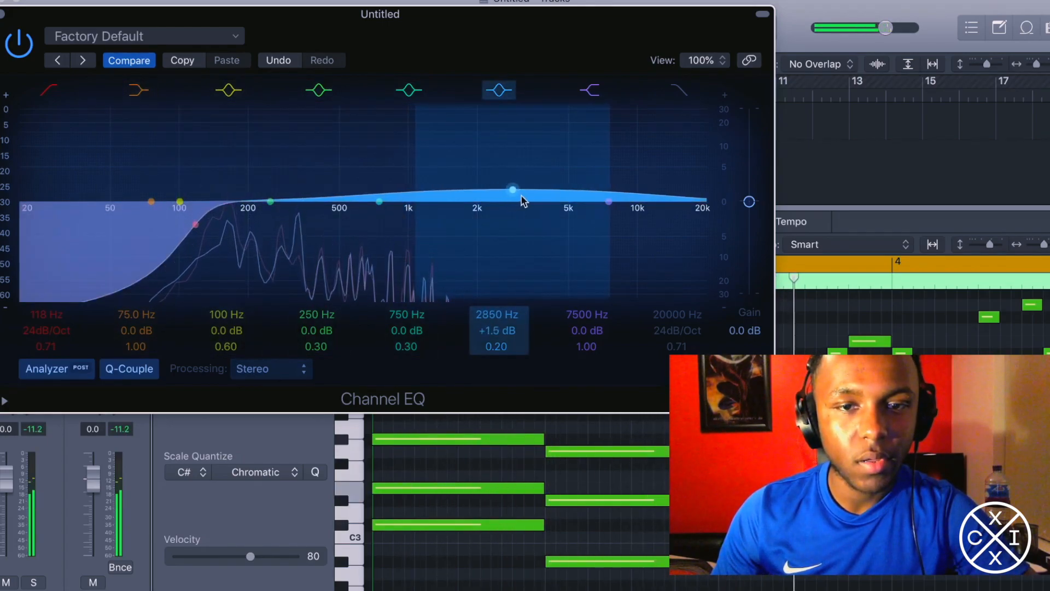
key("space")
key("super+w")
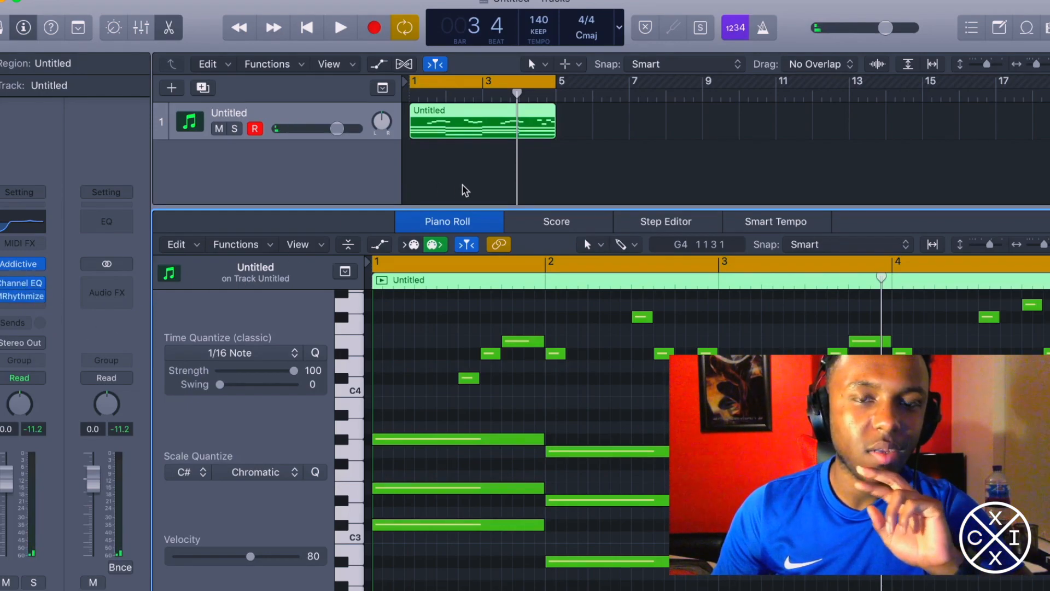
left_click(29, 327)
mouse_move(52, 353)
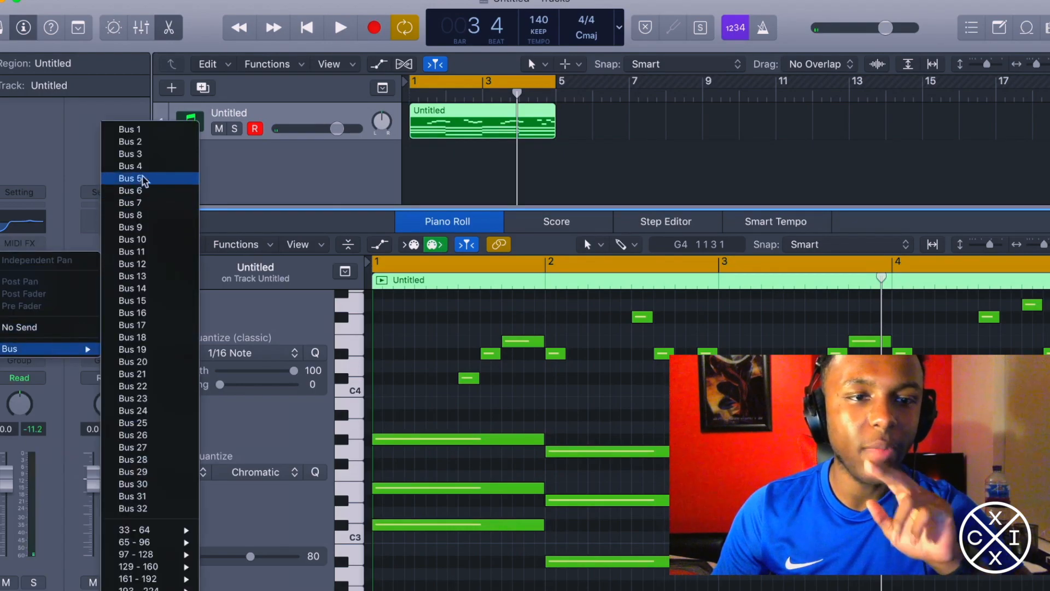
left_click(450, 198)
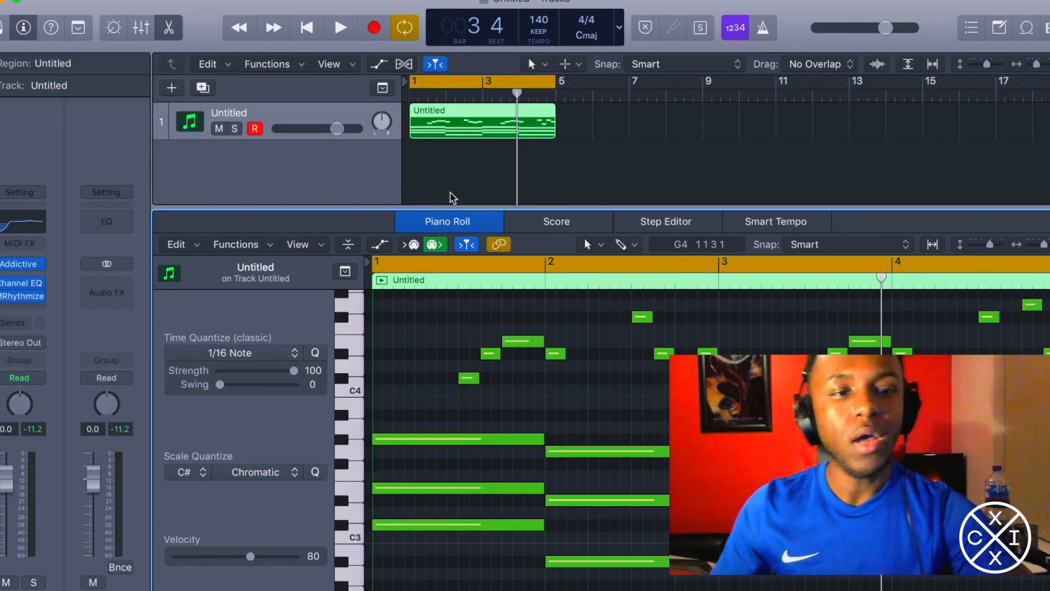
- Add a send to Bus 1 on the instrument track
left_click(30, 321)
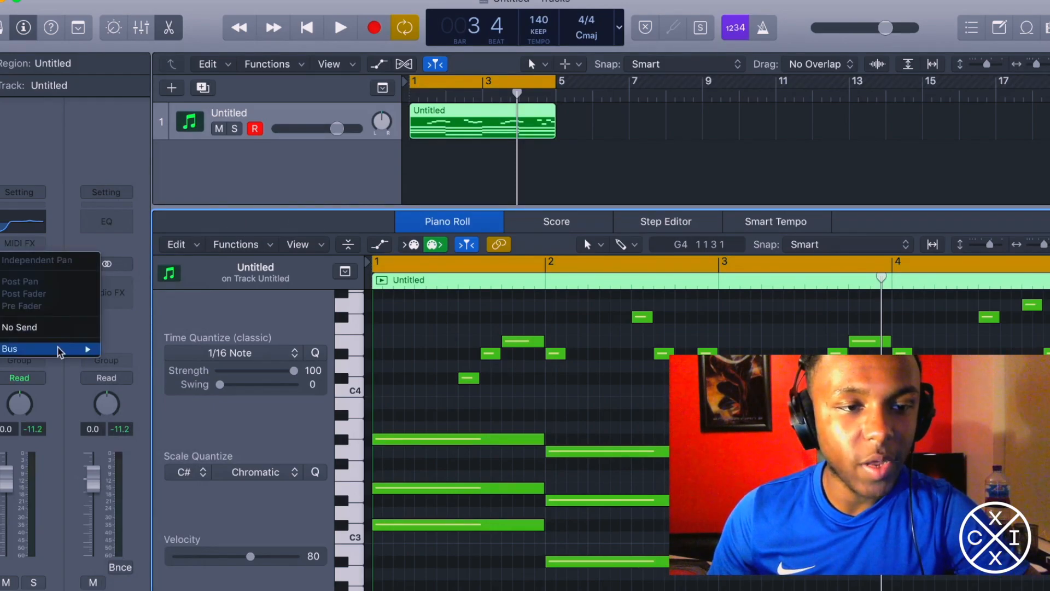
mouse_move(60, 352)
left_click(144, 131)
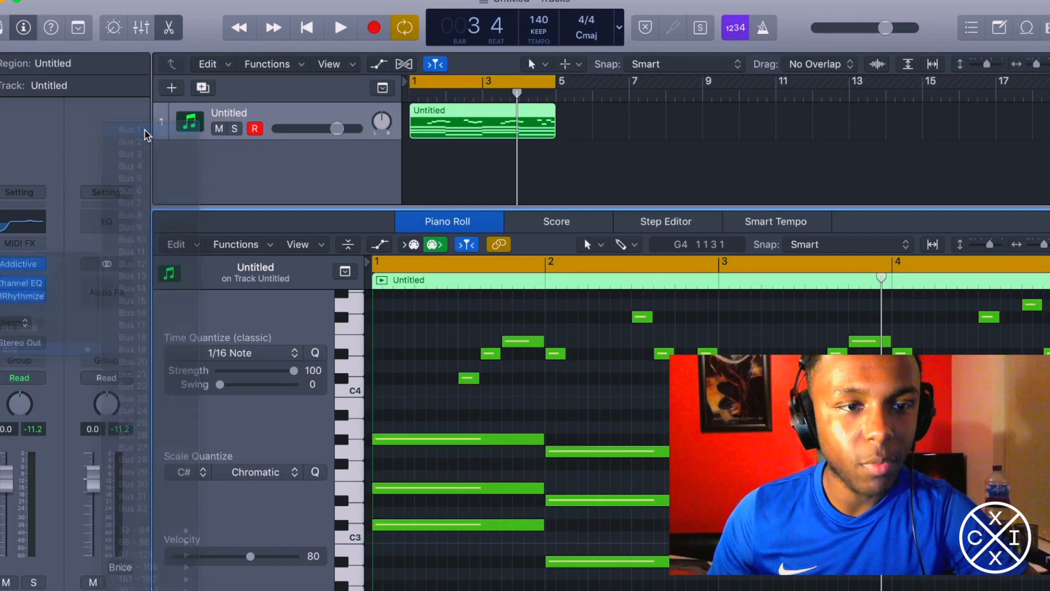
- Insert a stereo Space Designer reverb on the Bus 1 aux channel
left_click(133, 280)
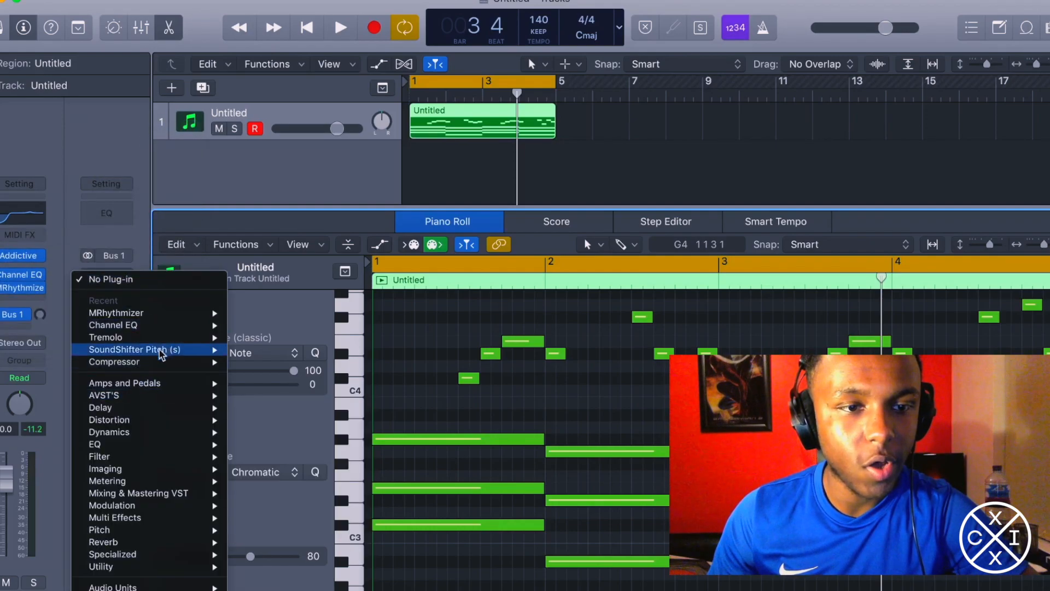
mouse_move(196, 395)
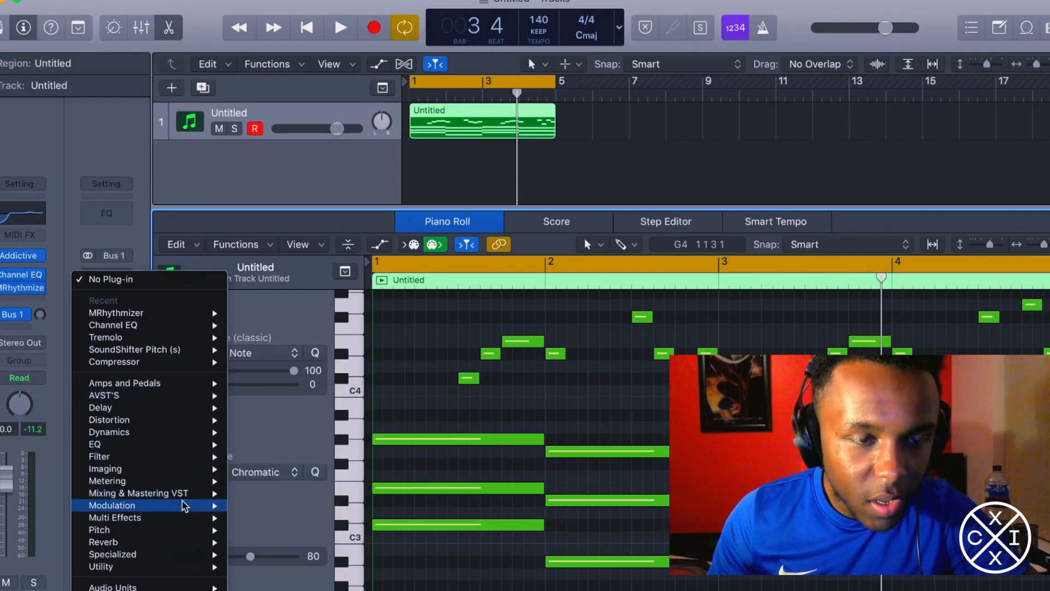
mouse_move(187, 545)
mouse_move(295, 579)
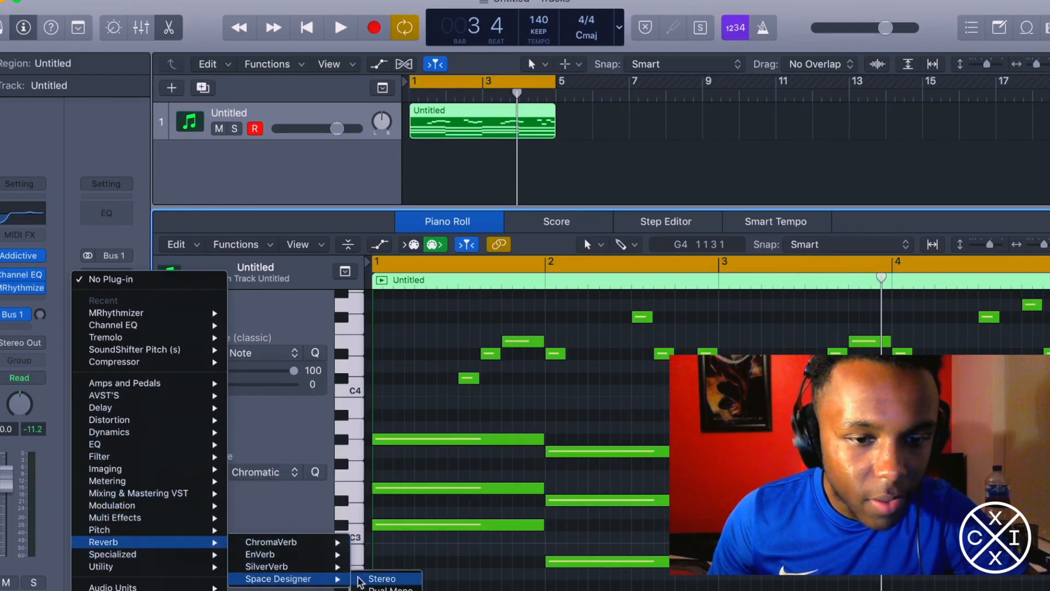
left_click(361, 580)
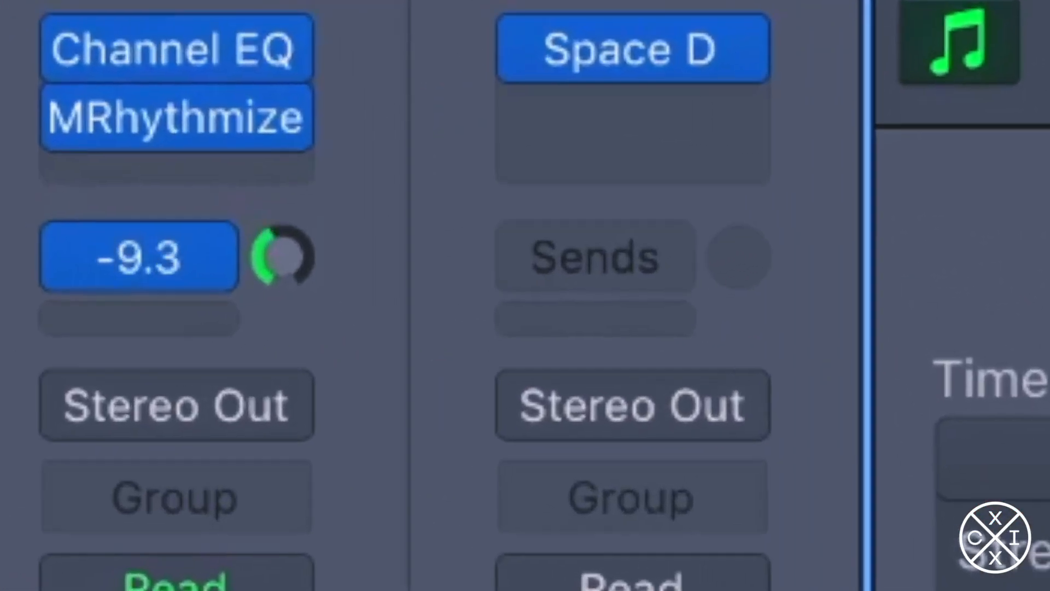
- Raise the track's Bus 1 send to about -9.3 dB and fine-tune the reverb amount during playback
left_click_drag(51, 270, 50, 257)
left_click_drag(230, 272, 230, 290)
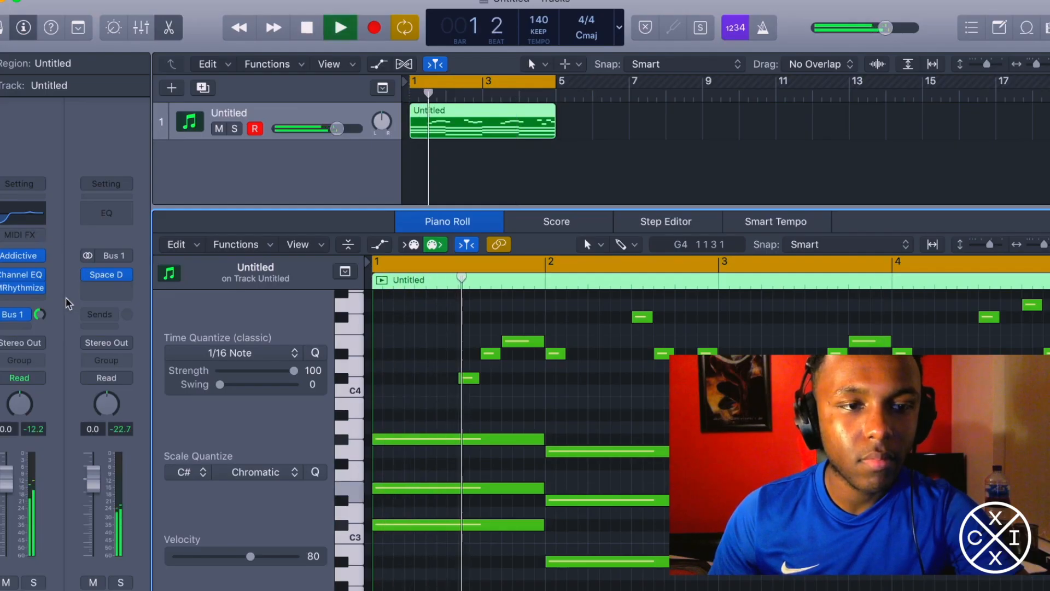
left_click_drag(37, 316, 38, 306)
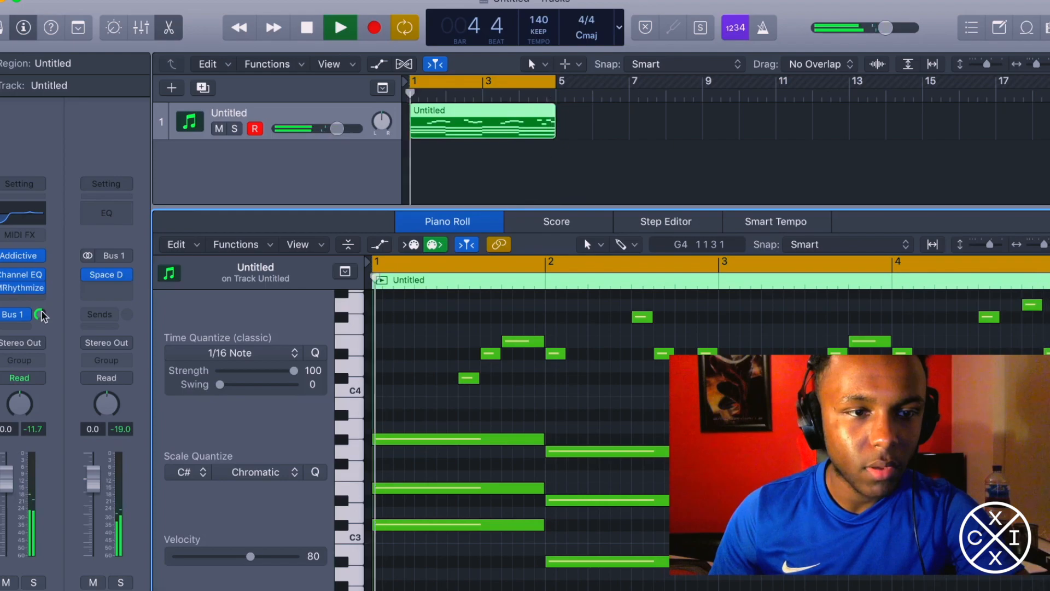
key("space")
- Insert a Stereo Spread imaging effect after the half-speed effect on the melody track and close its settings
left_click(22, 301)
mouse_move(79, 450)
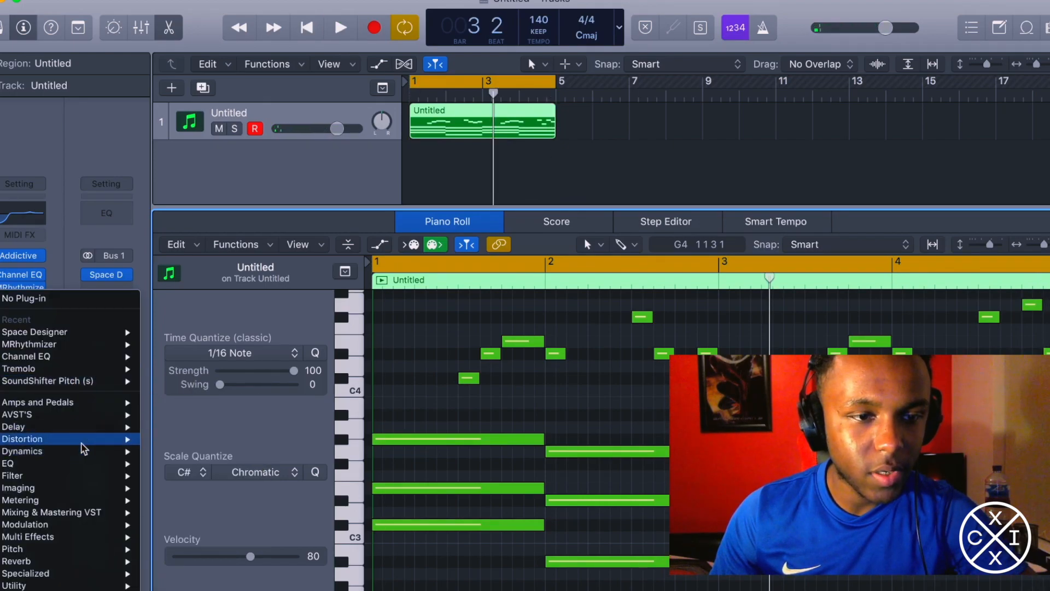
mouse_move(99, 495)
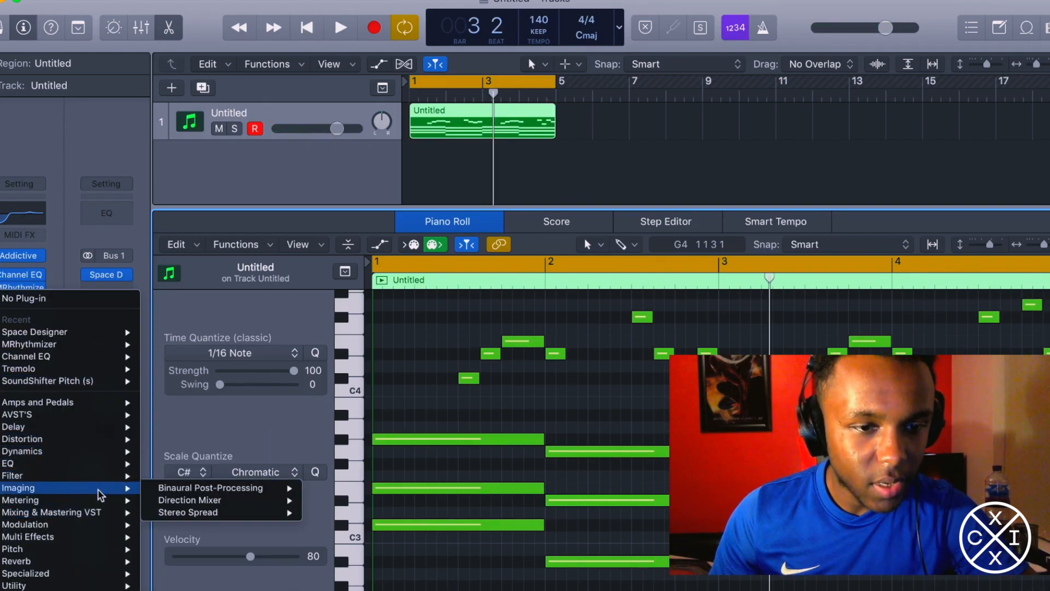
left_click(331, 512)
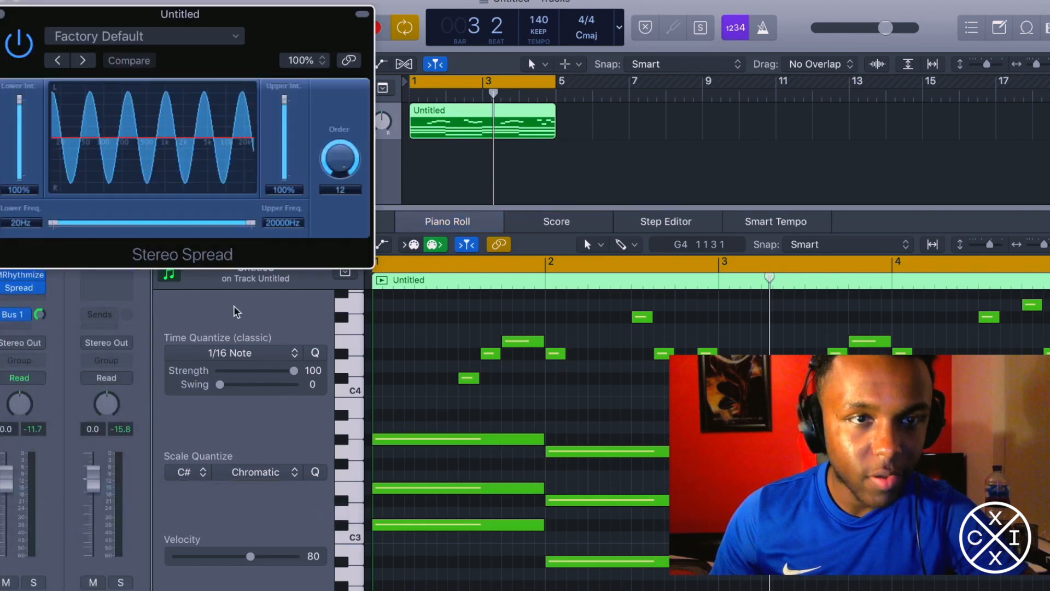
left_click(1, 14)
- Add extra short melody notes in bars 1 and 2, including a G#4 and a C4, and check them in playback
left_click_drag(492, 372, 474, 337)
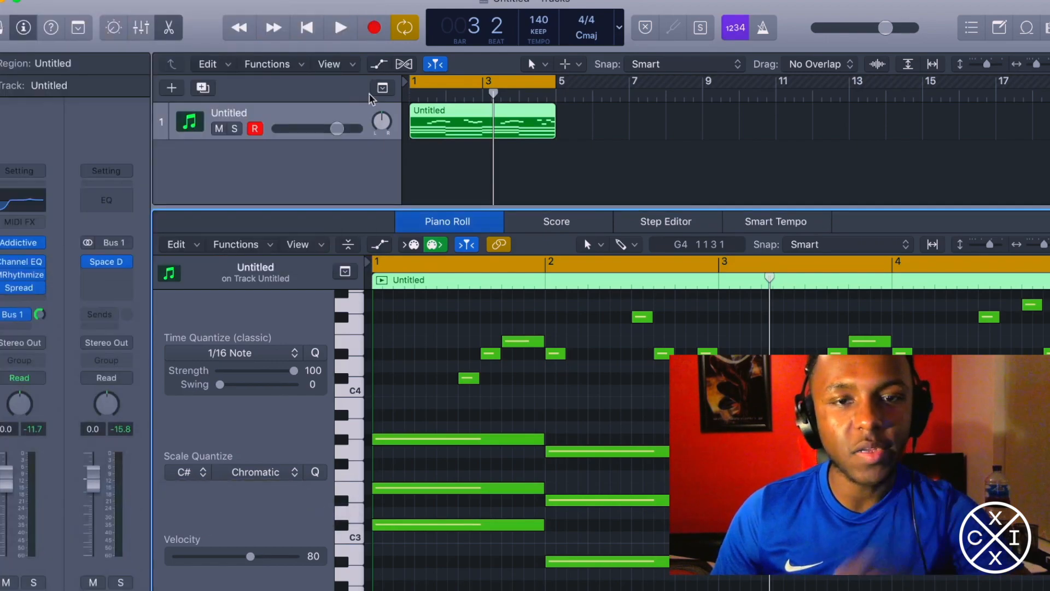
key("space")
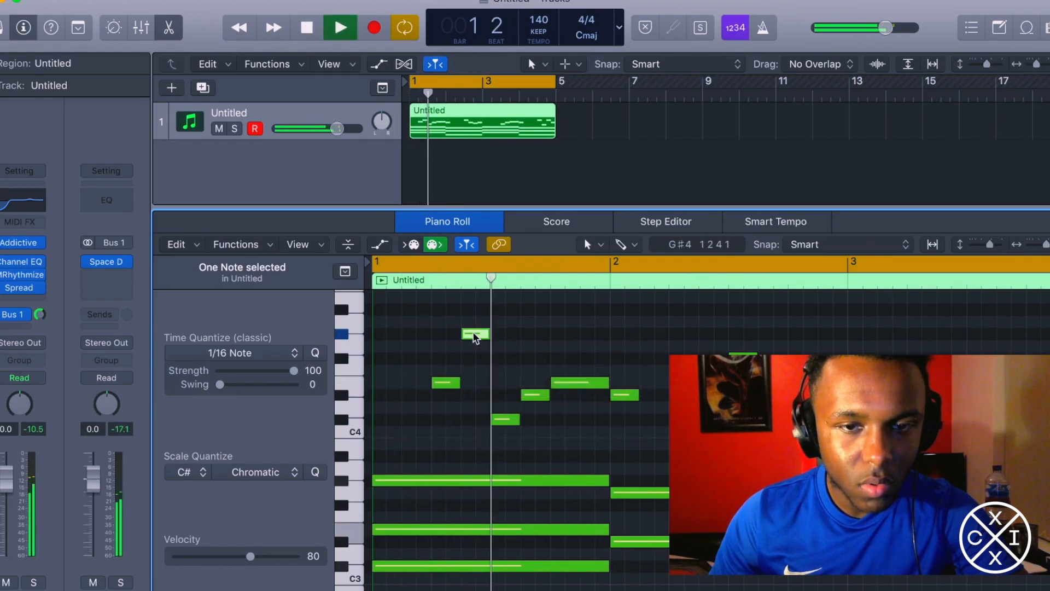
left_click(602, 383)
key("Return")
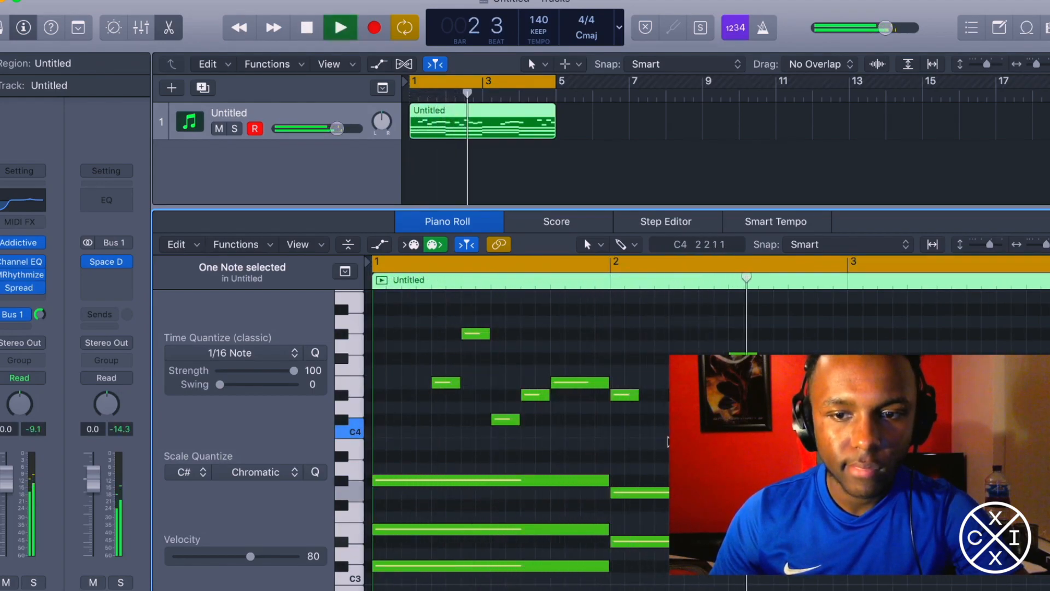
key("space")
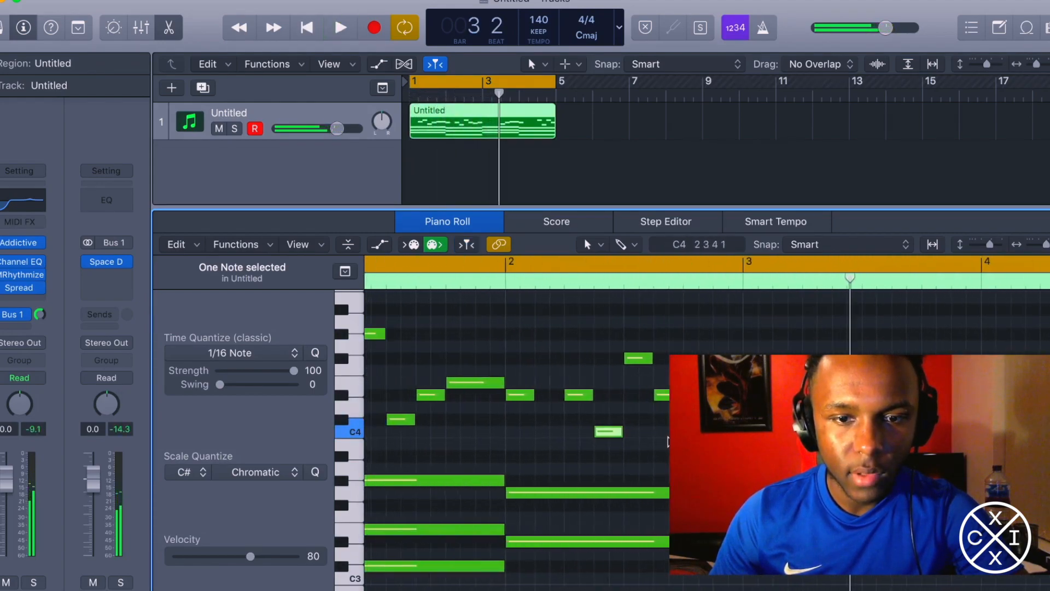
- Try repeating the first two melody notes of bar 1, and undo the repeat
left_click_drag(486, 311, 412, 404)
key("super+r")
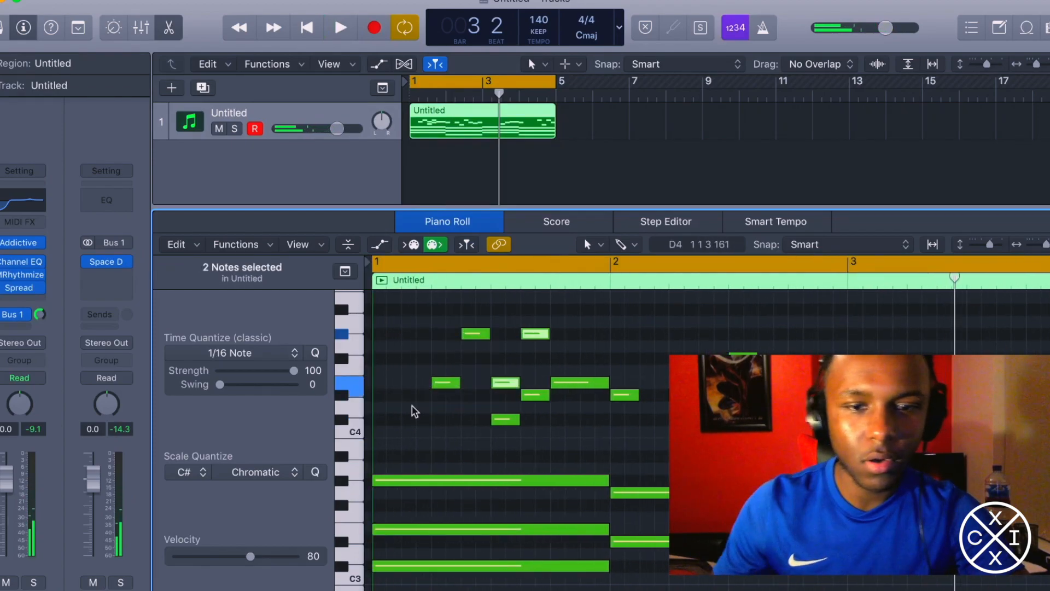
key("super+z")
key("space")
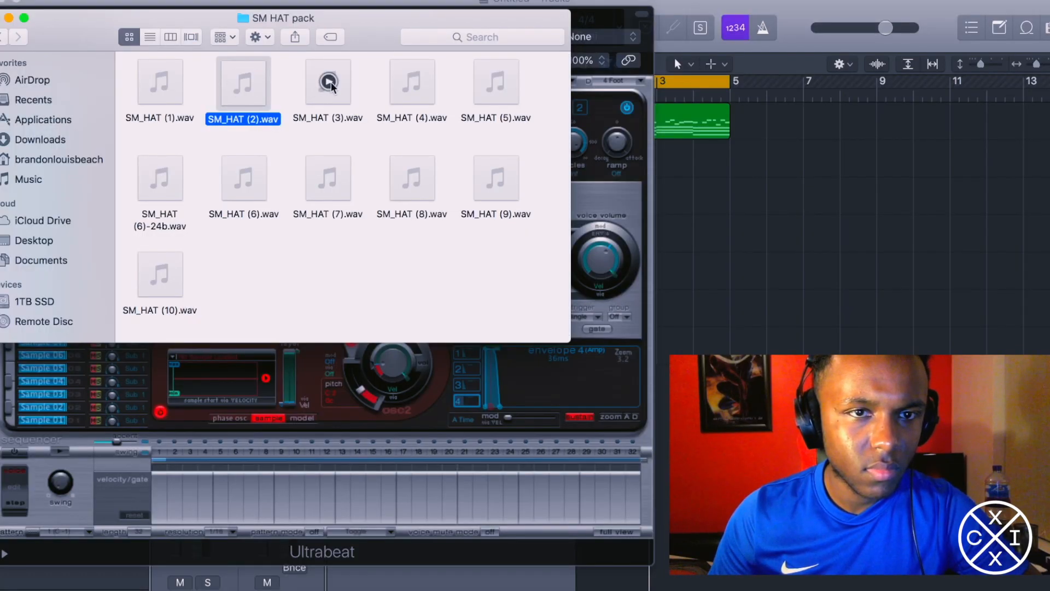
- Preview the hi-hat samples and load SM_HAT (2).wav into the Ultrabeat of the Inst 7 track
left_click(329, 82)
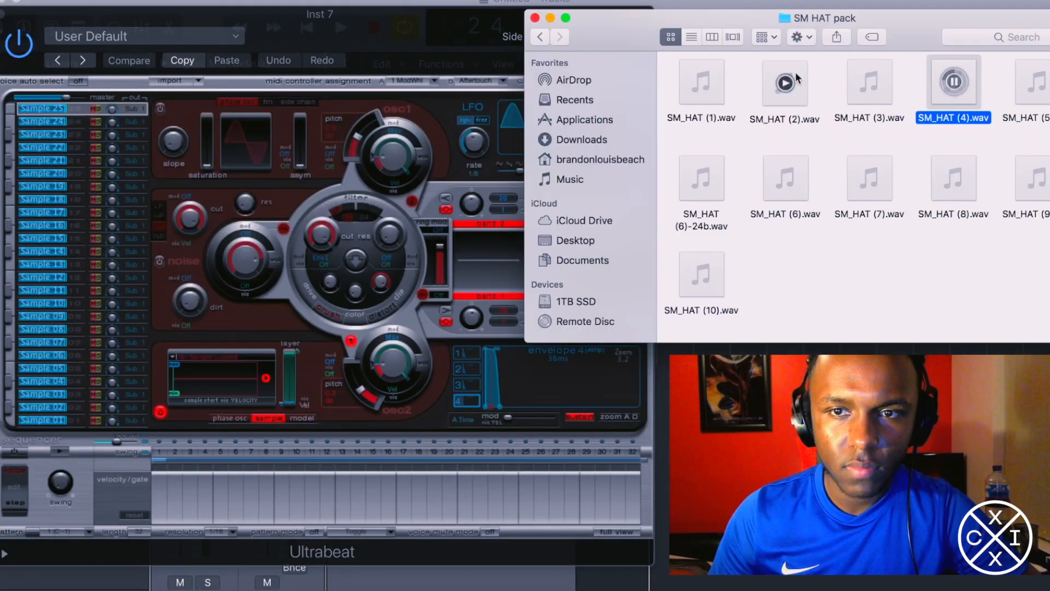
left_click_drag(783, 86, 221, 366)
left_click(367, 71)
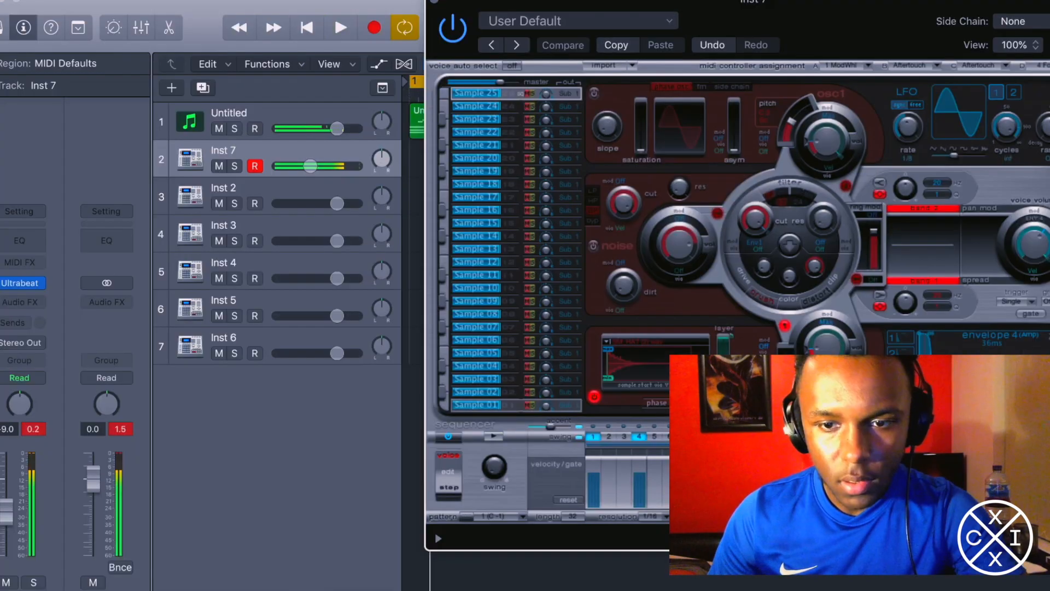
- Check the hi-hat step pattern against the melody in playback and place it as a region across bars 1 to 4 of Inst 7
key("space")
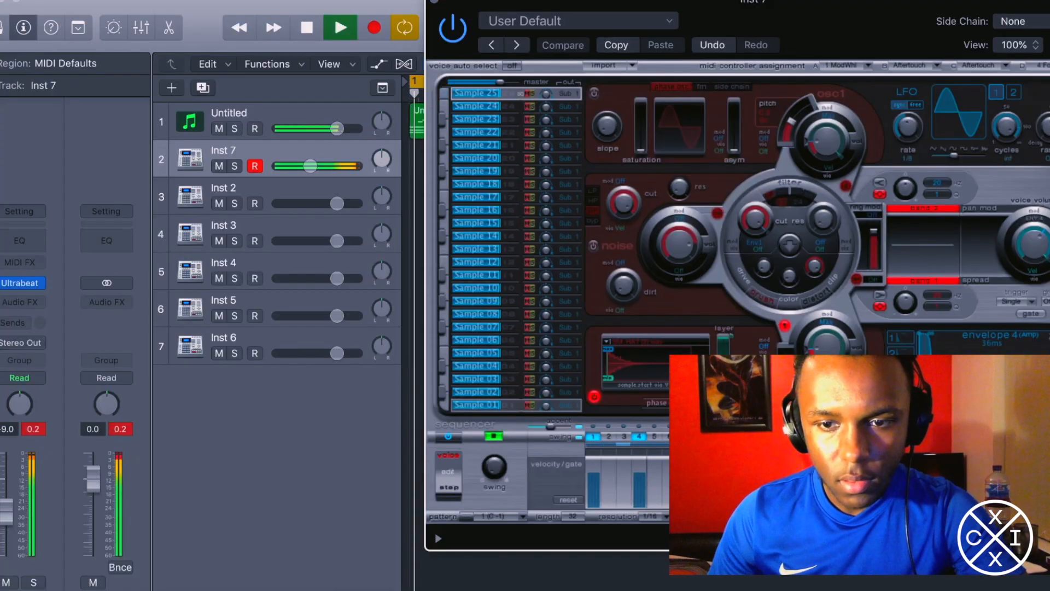
key("space")
key("space")
key("space")
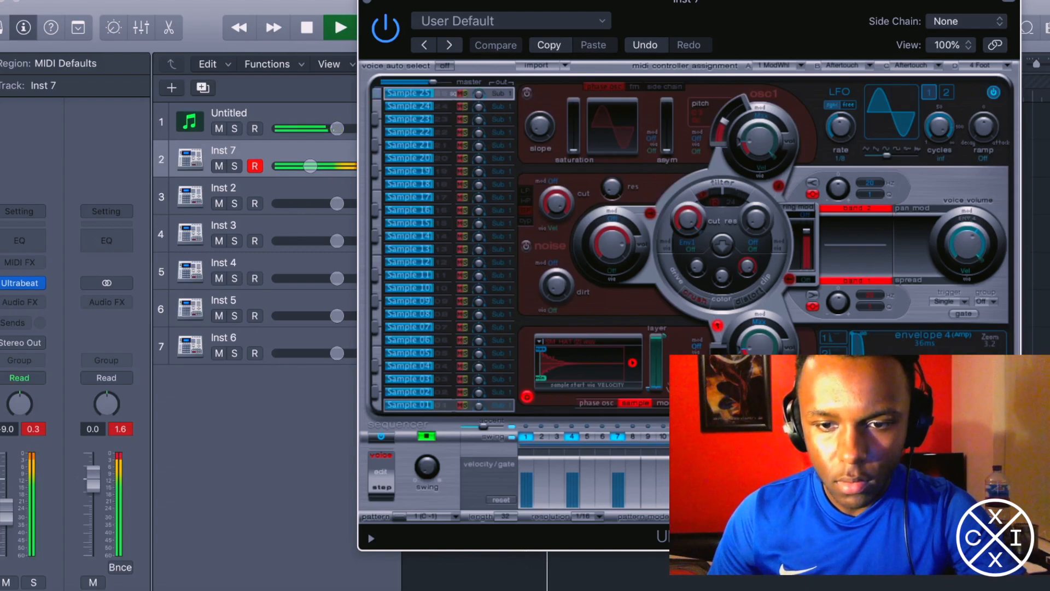
key("space")
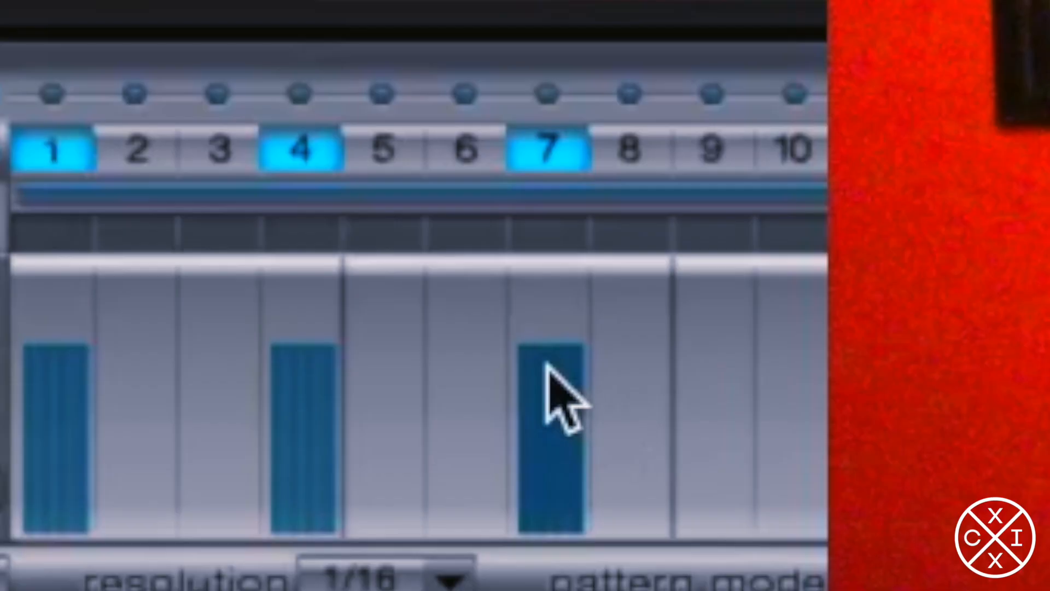
left_click_drag(617, 476, 620, 482)
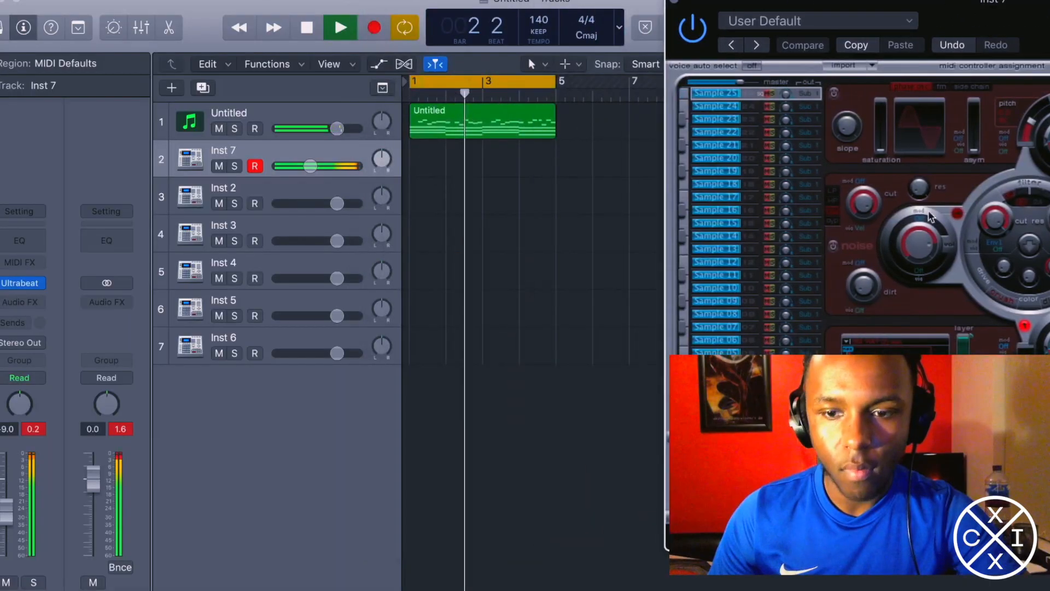
left_click_drag(685, 510, 422, 152)
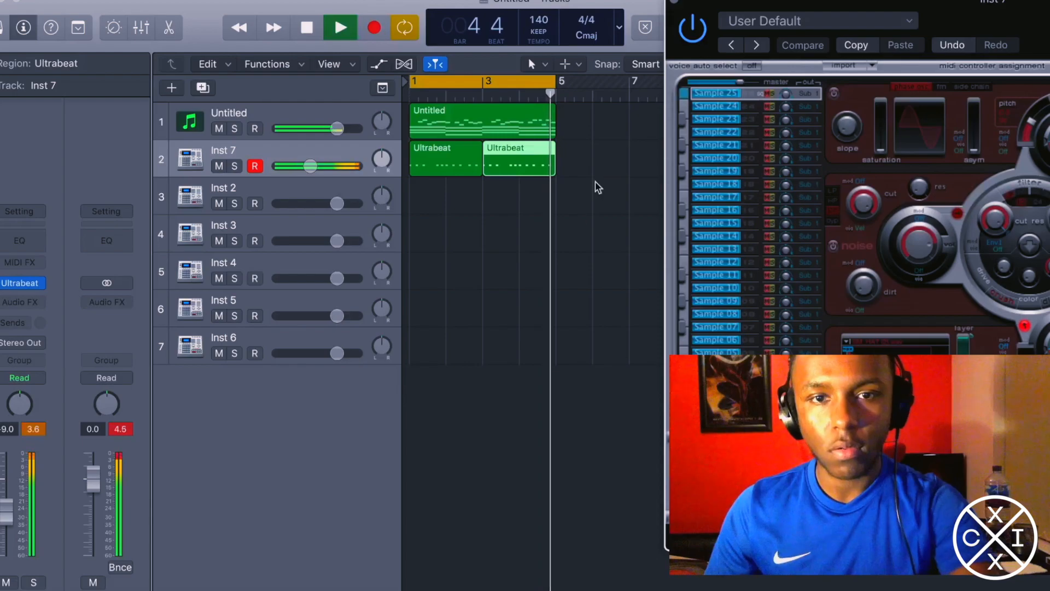
- Add a Channel EQ to Inst 7 with a low cut at 4750 Hz and a +1.5 dB high shelf at 5100 Hz
left_click(19, 240)
left_click(48, 89)
left_click_drag(57, 185, 621, 256)
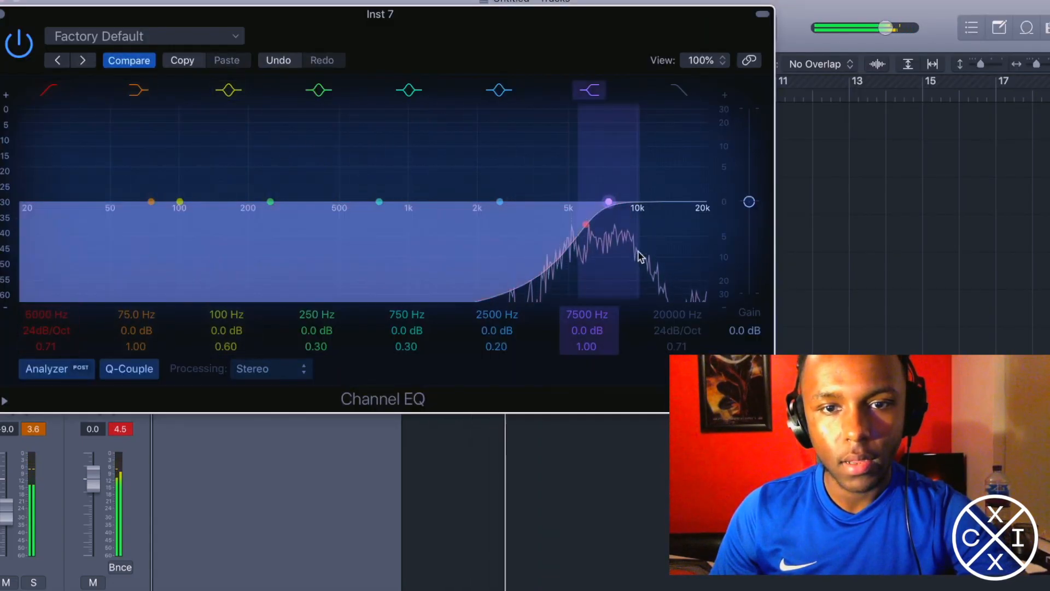
mouse_move(567, 224)
left_mouse_down()
mouse_move(557, 224)
mouse_move(586, 227)
mouse_move(565, 224)
mouse_move(610, 198)
mouse_move(570, 197)
left_mouse_up()
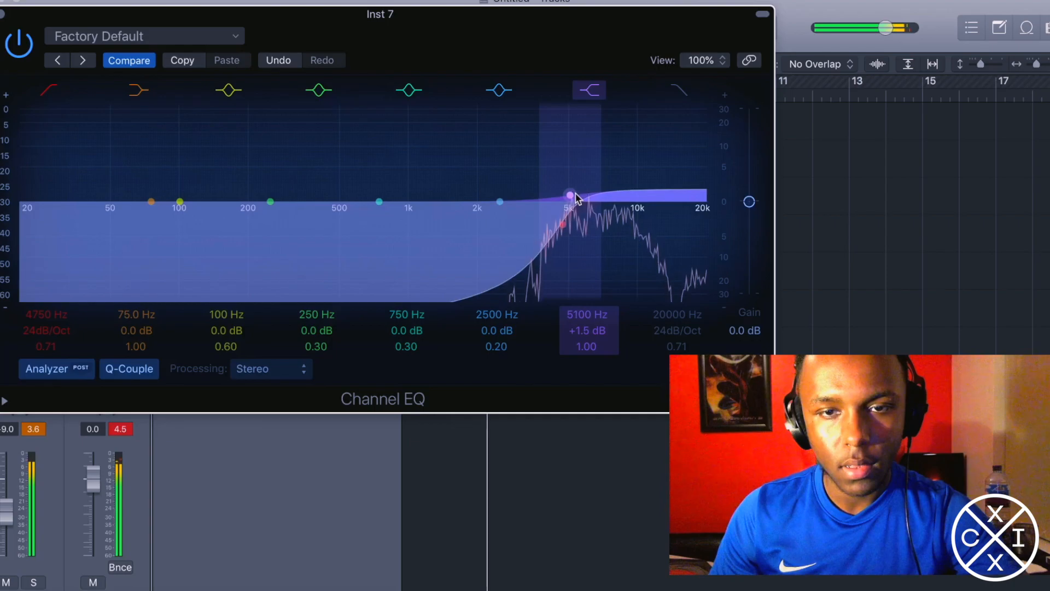
left_click(7, 15)
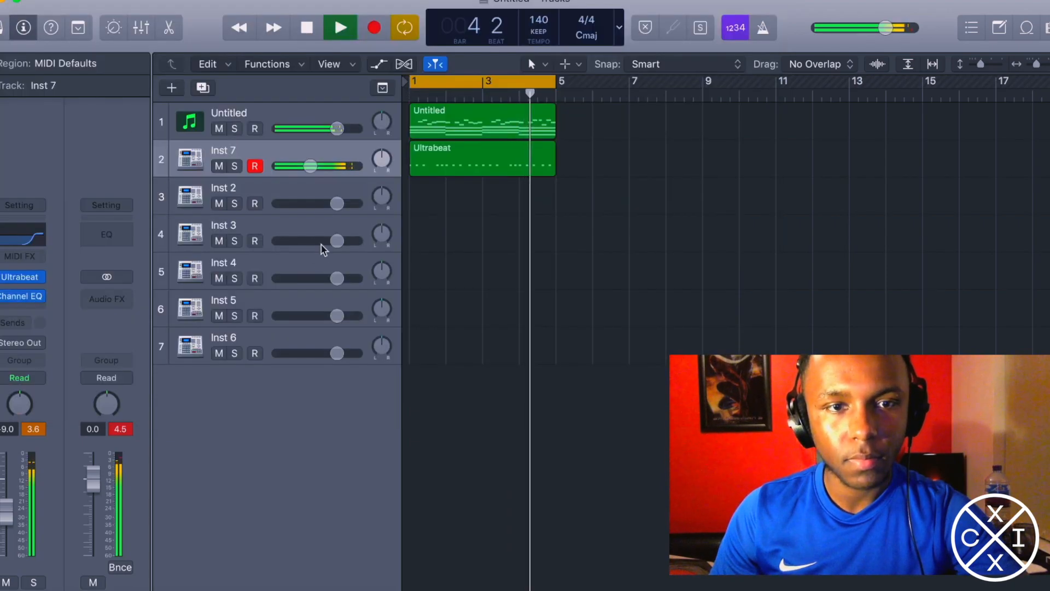
- Lower the Inst 7 volume to -9.6 dB and send the track to the Bus 1 reverb
mouse_move(310, 166)
left_click_drag(310, 166, 310, 165)
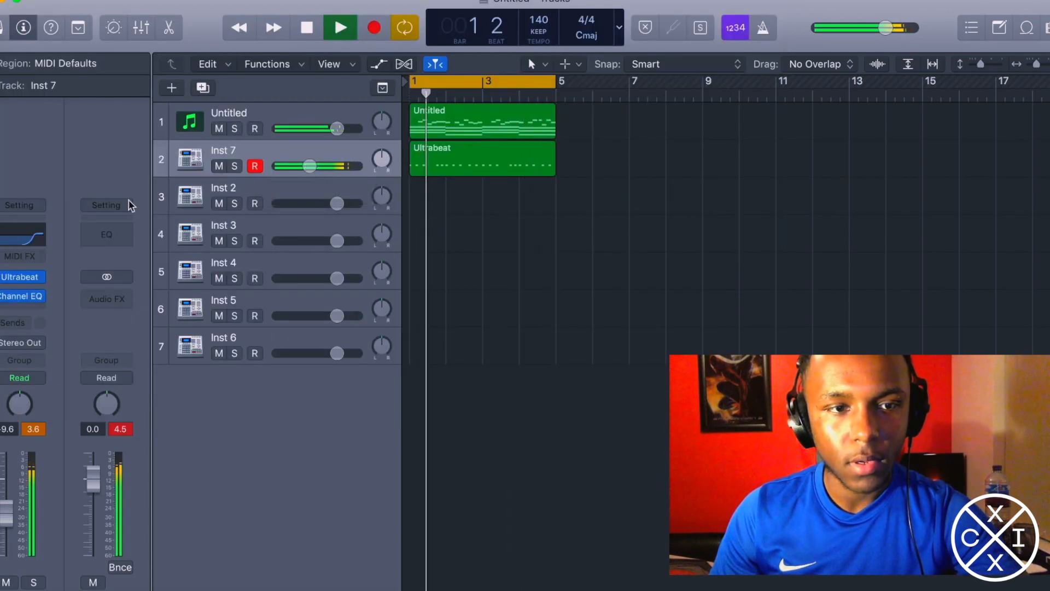
left_click(12, 324)
mouse_move(55, 348)
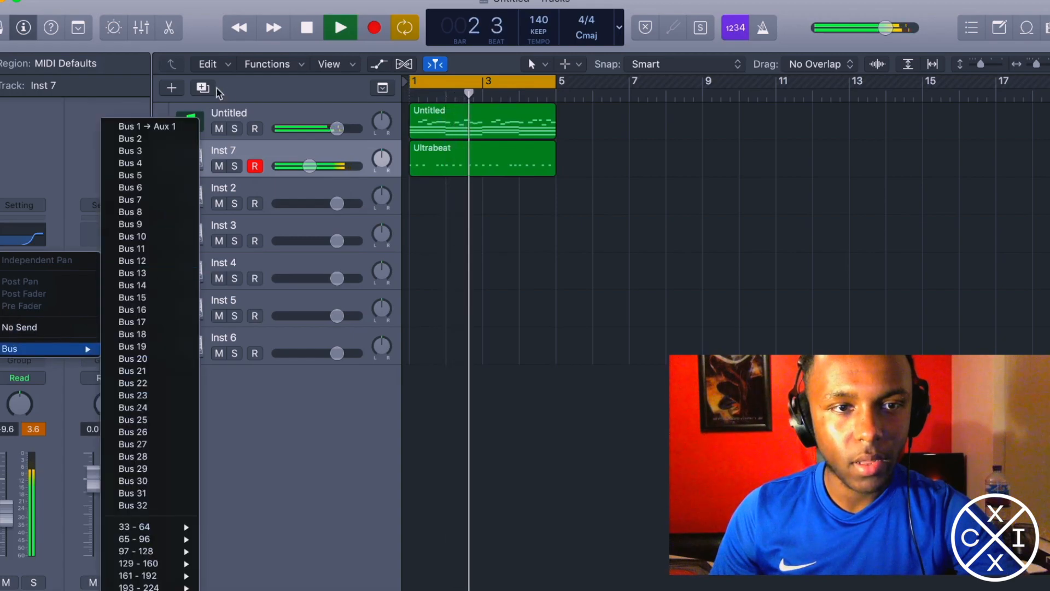
left_click(145, 124)
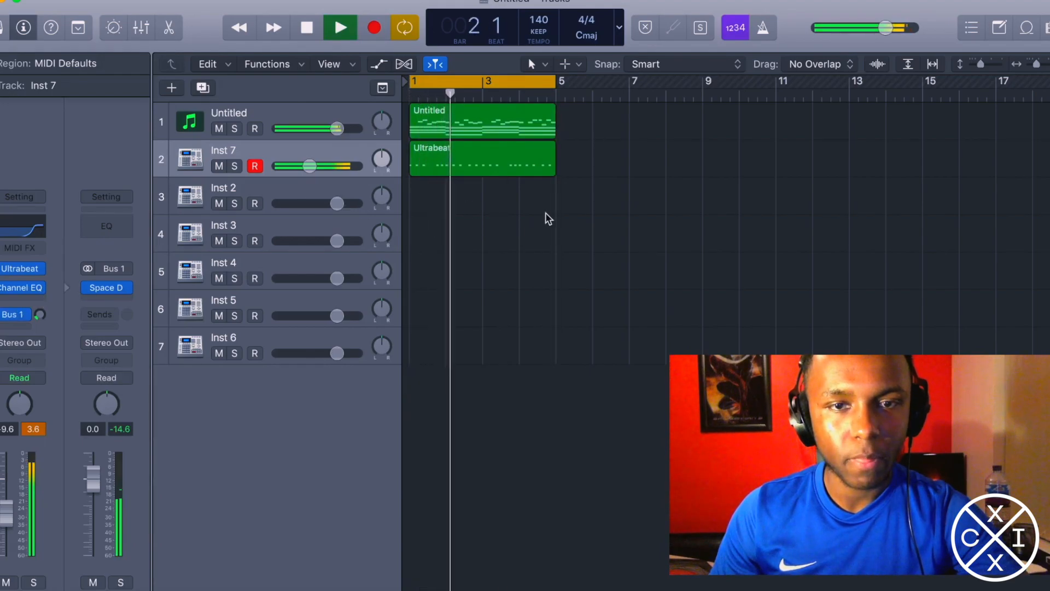
- Load 23_Snare_06_69_SP.wav from the snare pack into the Ultrabeat of the Inst 2 track
key("space")
key("super+Tab")
left_click(711, 83)
left_click(323, 184)
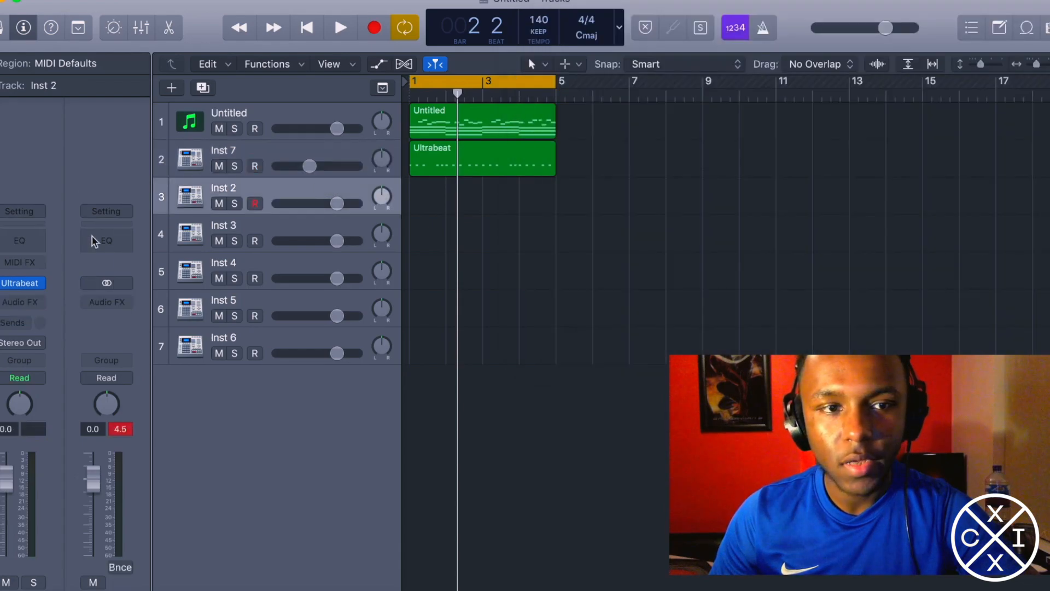
left_click(22, 284)
key("super+Tab")
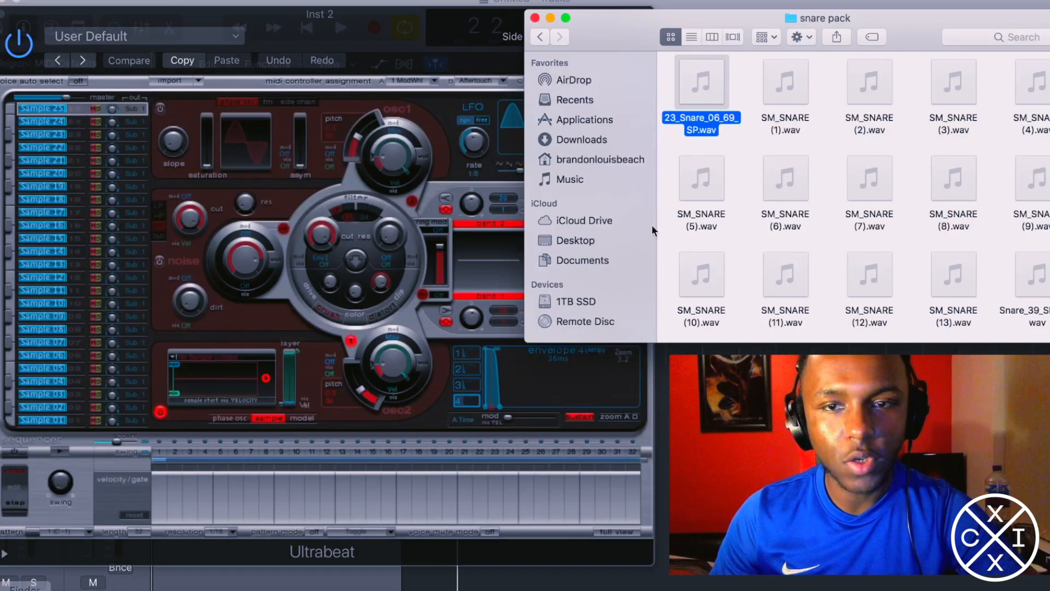
left_click_drag(717, 97, 258, 367)
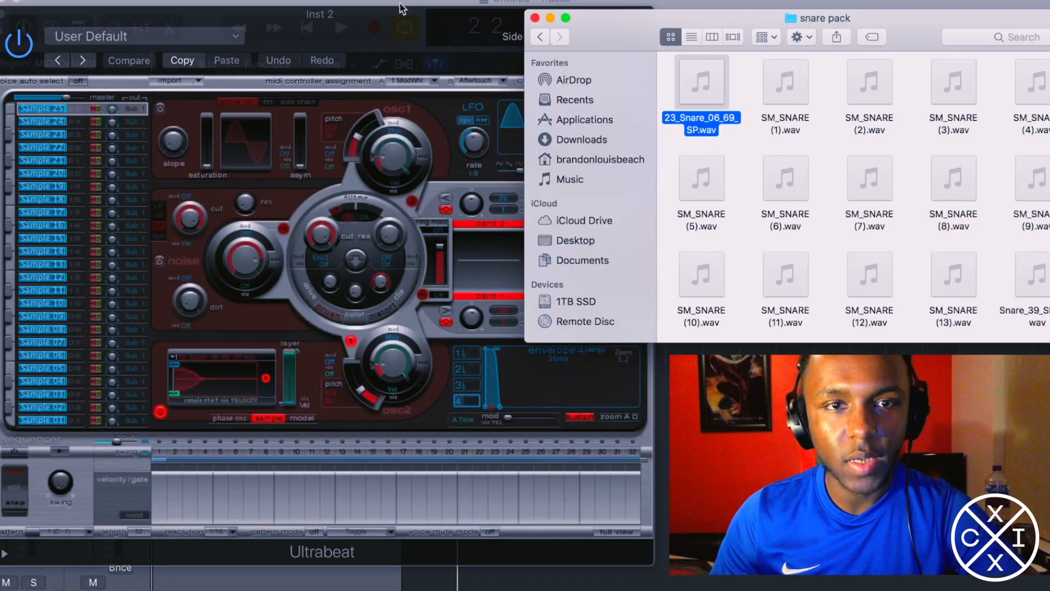
key("super+Tab")
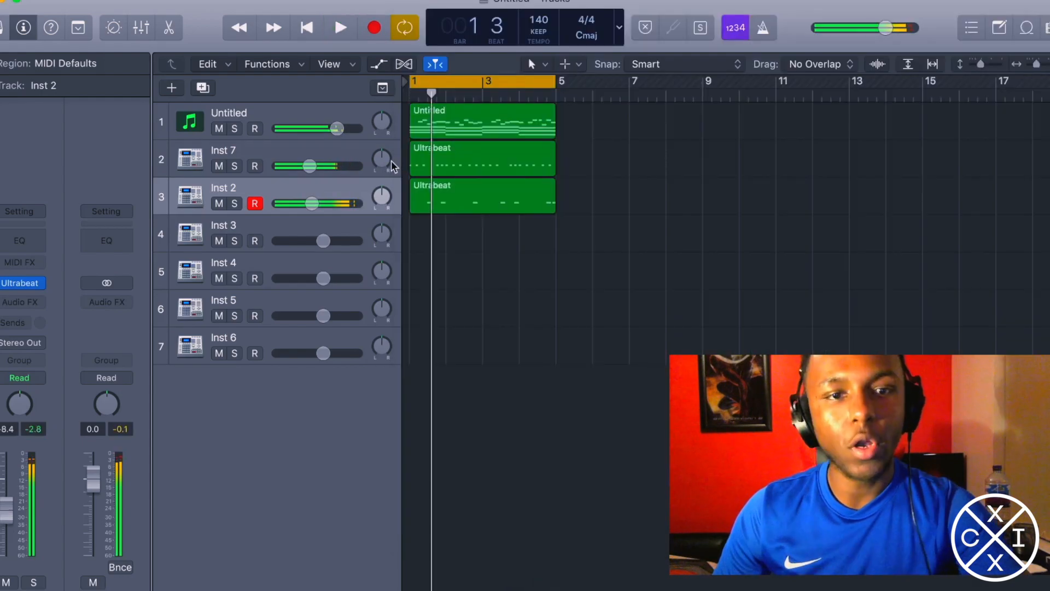
- Pan the Inst 7 hi-hat track slightly to the right
left_click(384, 164)
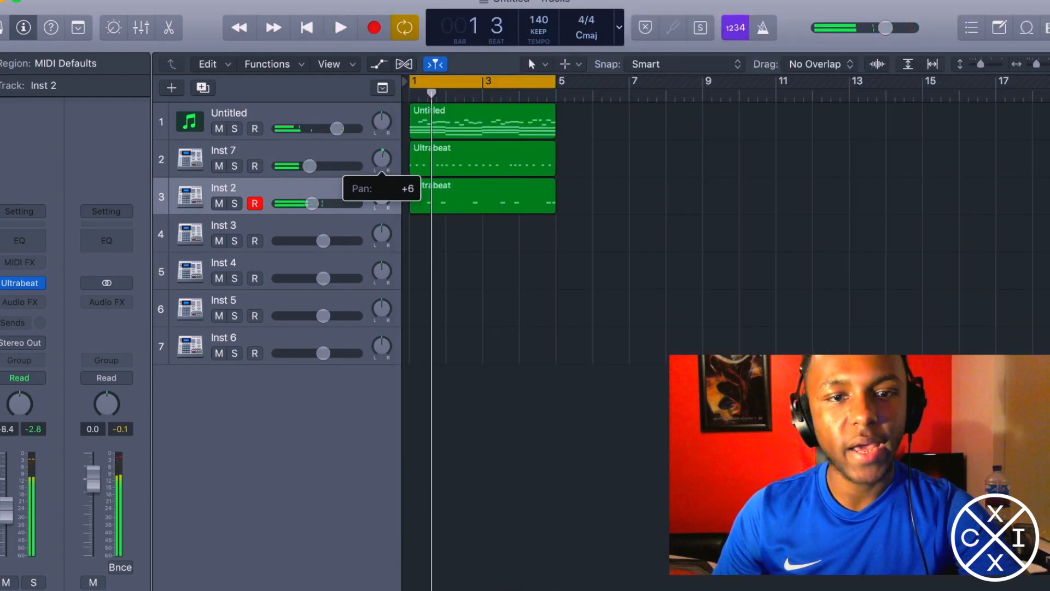
left_click_drag(384, 158, 384, 157)
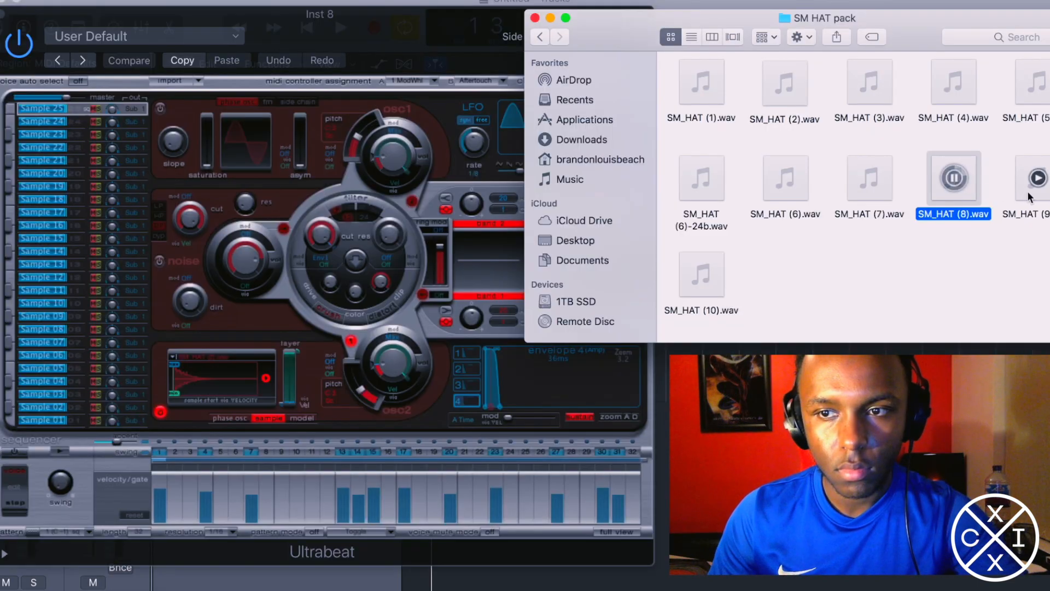
- Load SM_HAT (9).wav into the Inst 8 Ultrabeat and place its pattern as a region across bars 1 to 4 of that track
left_click_drag(1029, 195, 204, 375)
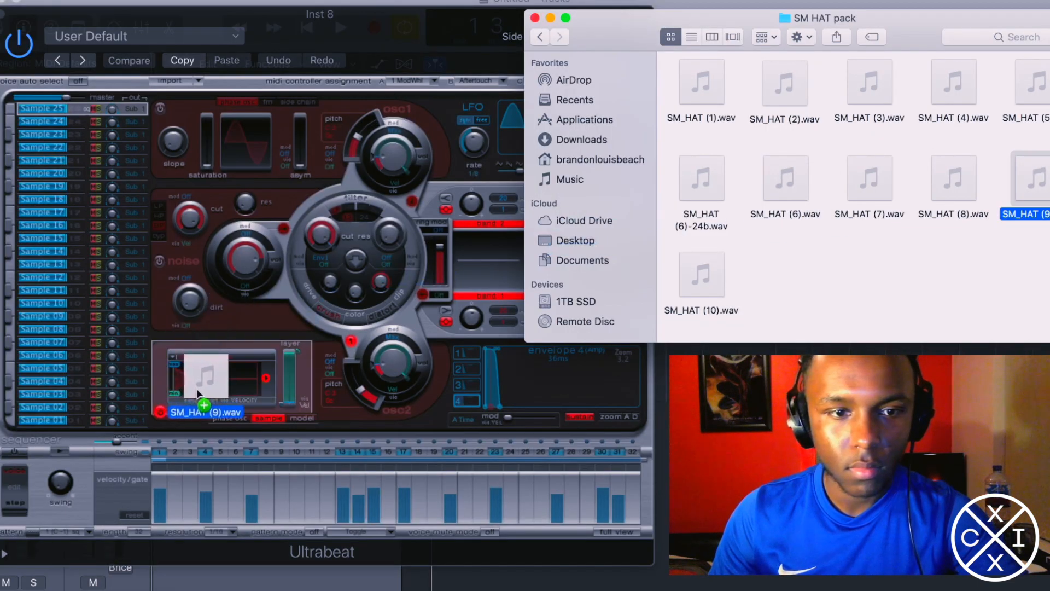
left_click_drag(204, 376, 204, 377)
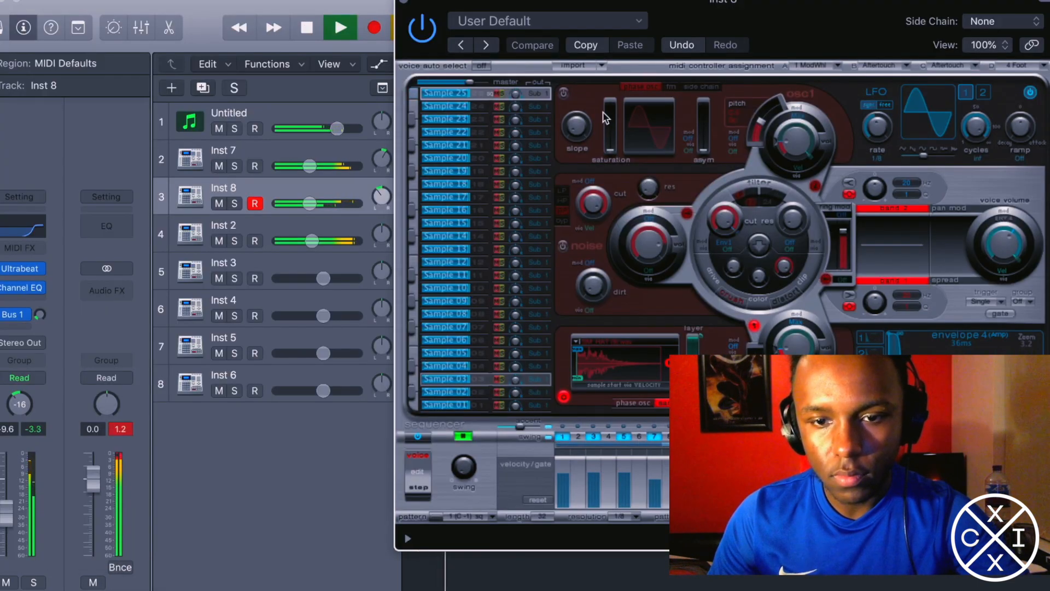
left_click_drag(629, 4, 979, 5)
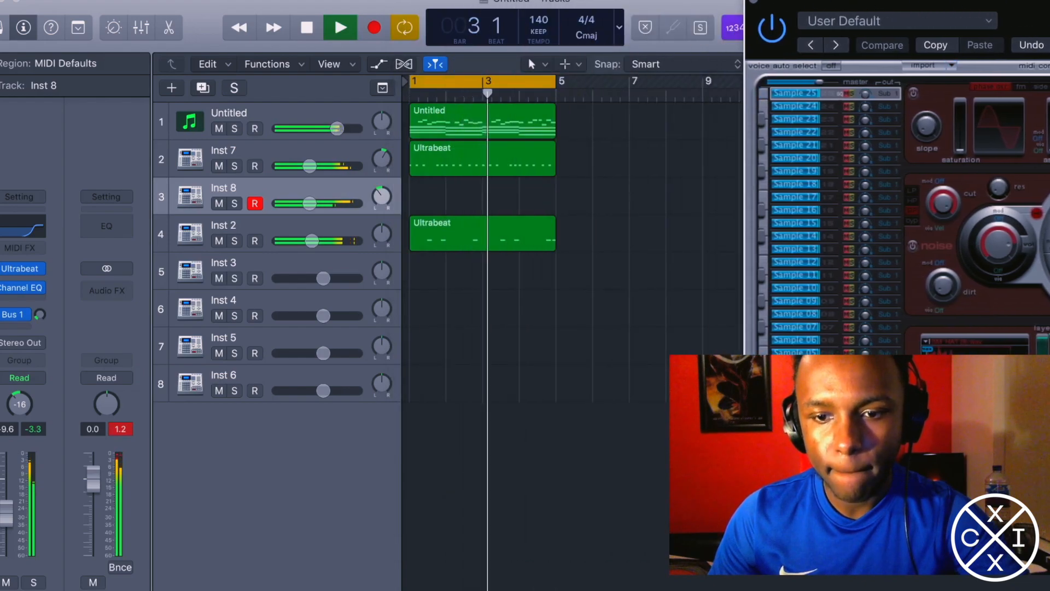
left_click_drag(445, 235, 445, 197)
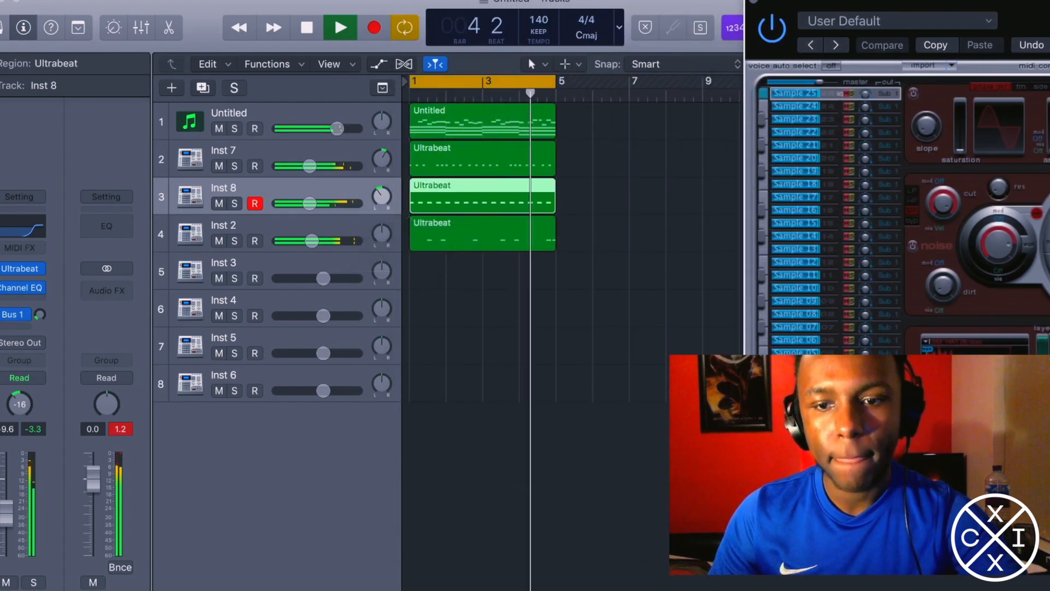
left_click(754, 2)
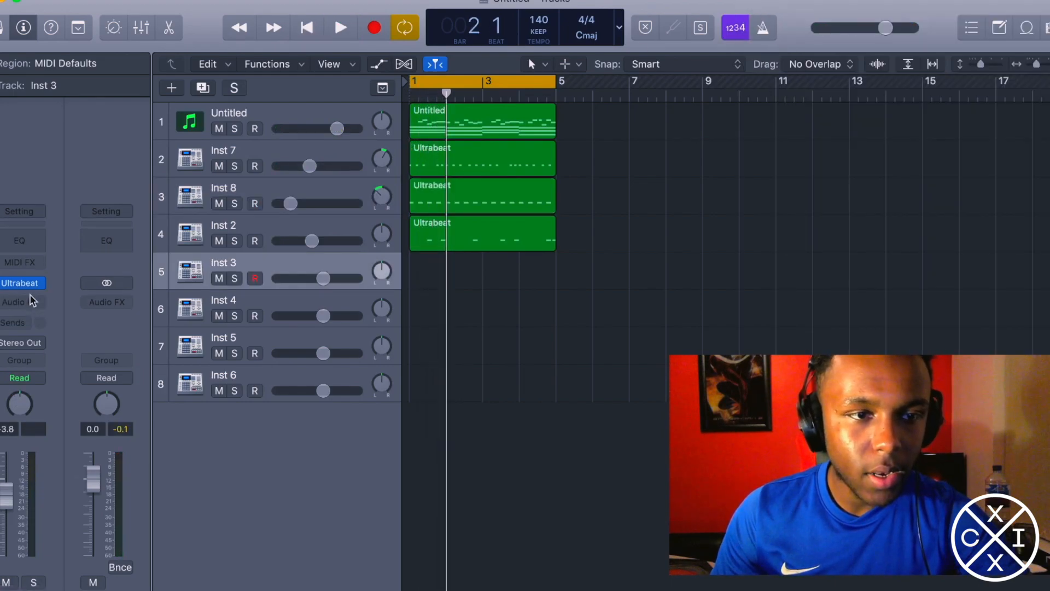
- Browse the drum kit's 808 folder and audition its samples, including 808 Sick.wav
left_click(21, 283)
left_click(22, 589)
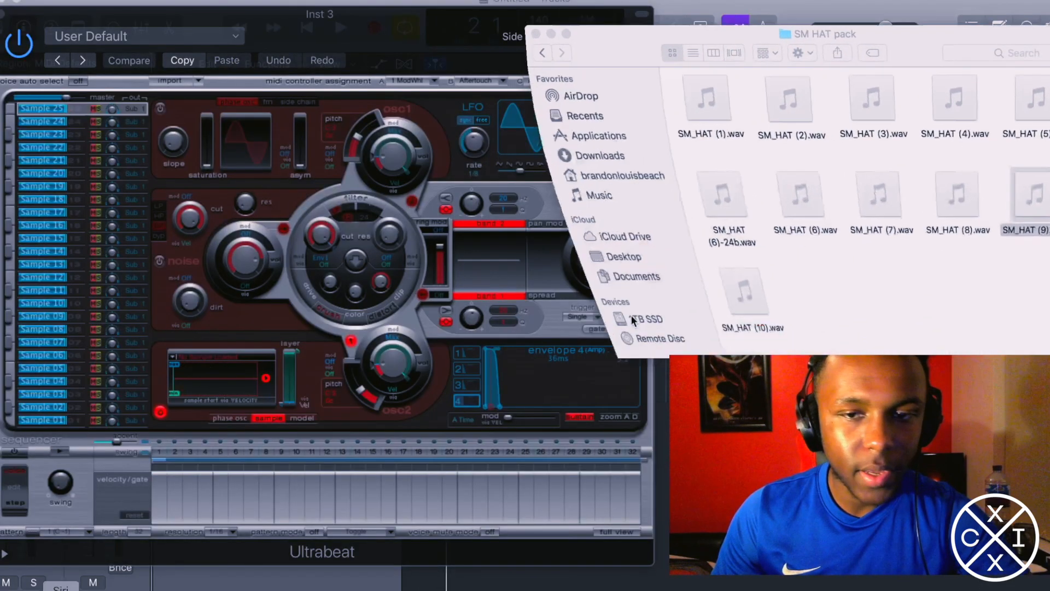
left_click(539, 37)
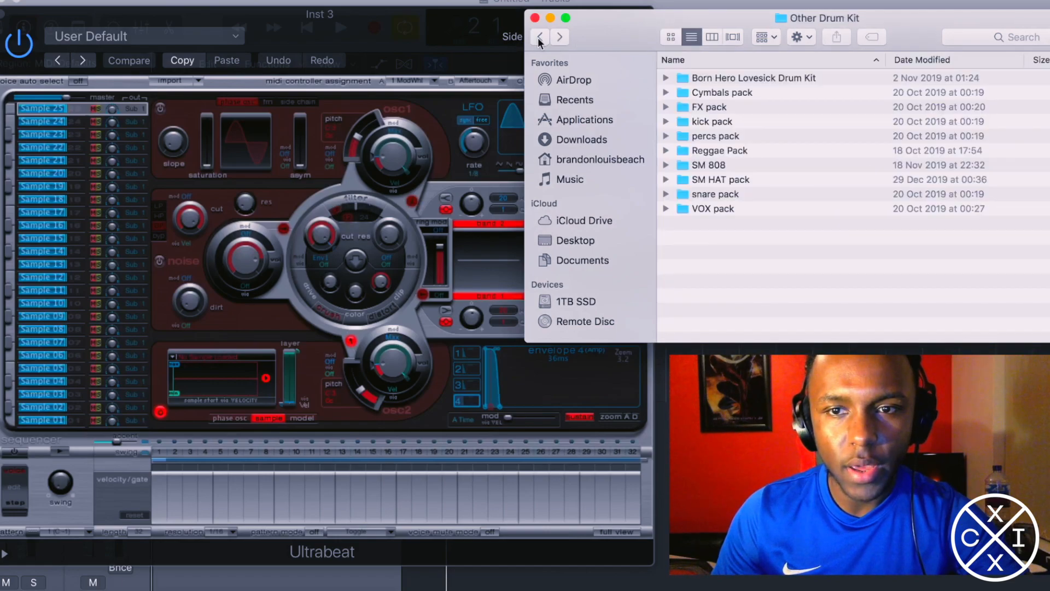
double_click(708, 165)
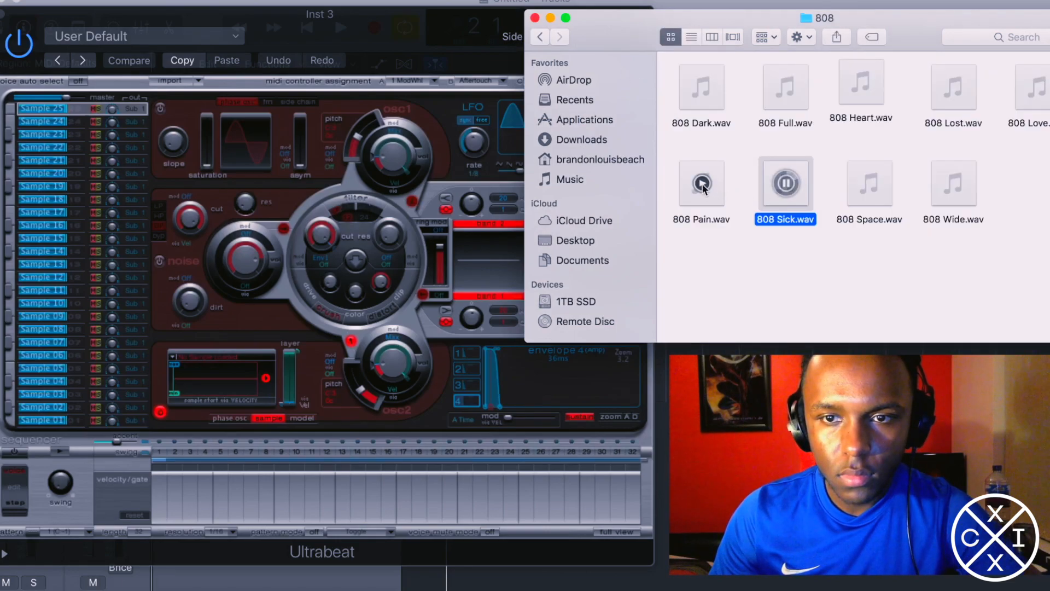
left_click_drag(796, 203, 772, 203)
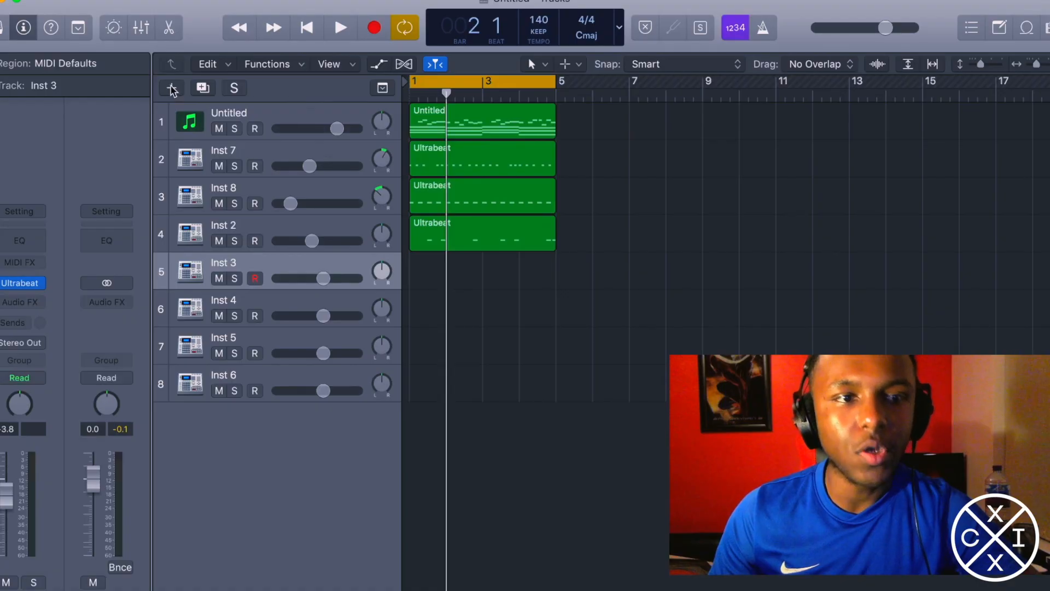
- Create one new software instrument track that uses the EXS24 sampler in stereo
key("alt+super+n")
left_click(441, 155)
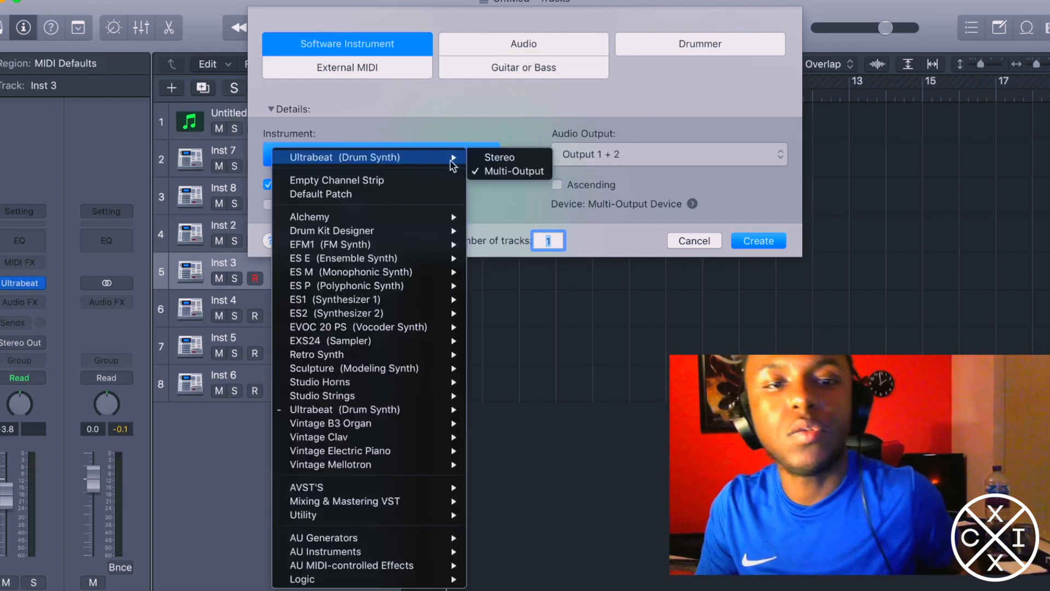
mouse_move(431, 343)
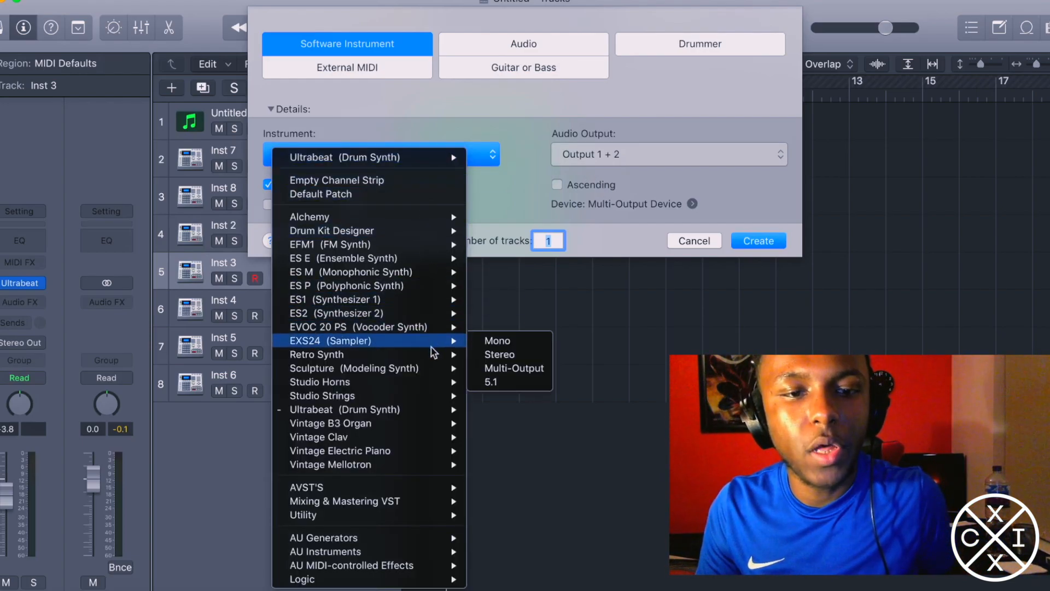
left_click(529, 352)
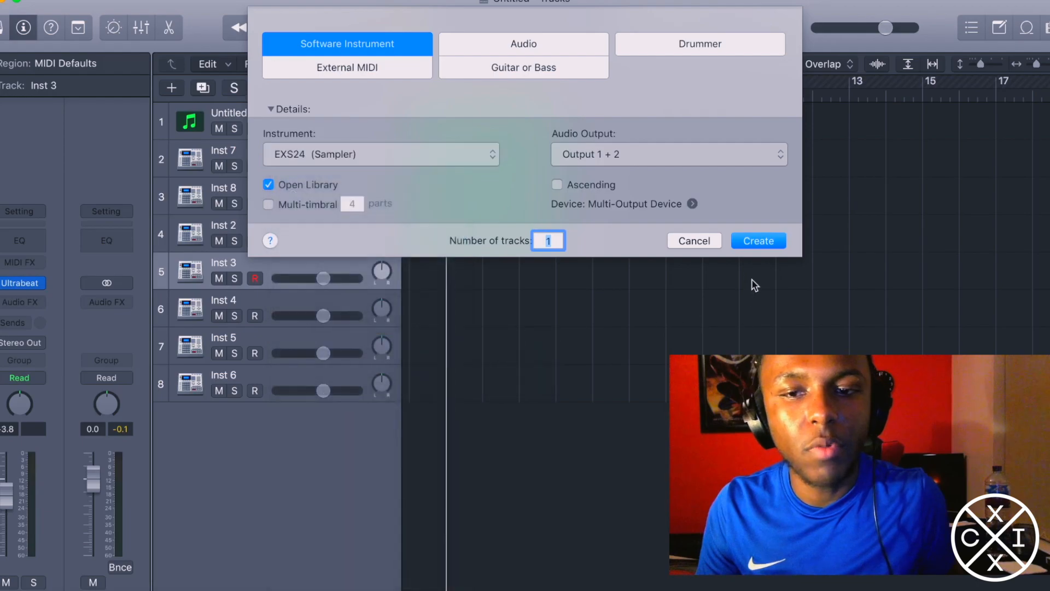
left_click(764, 244)
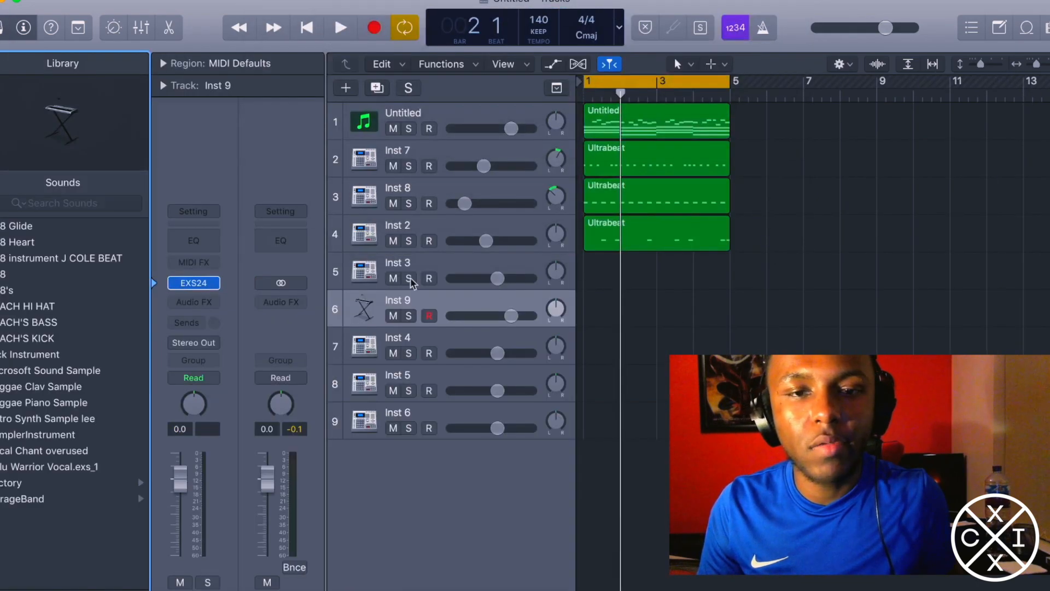
- Switch the new track's EXS24 to legato mode and raise its glide slightly above the shortest setting
left_click(195, 283)
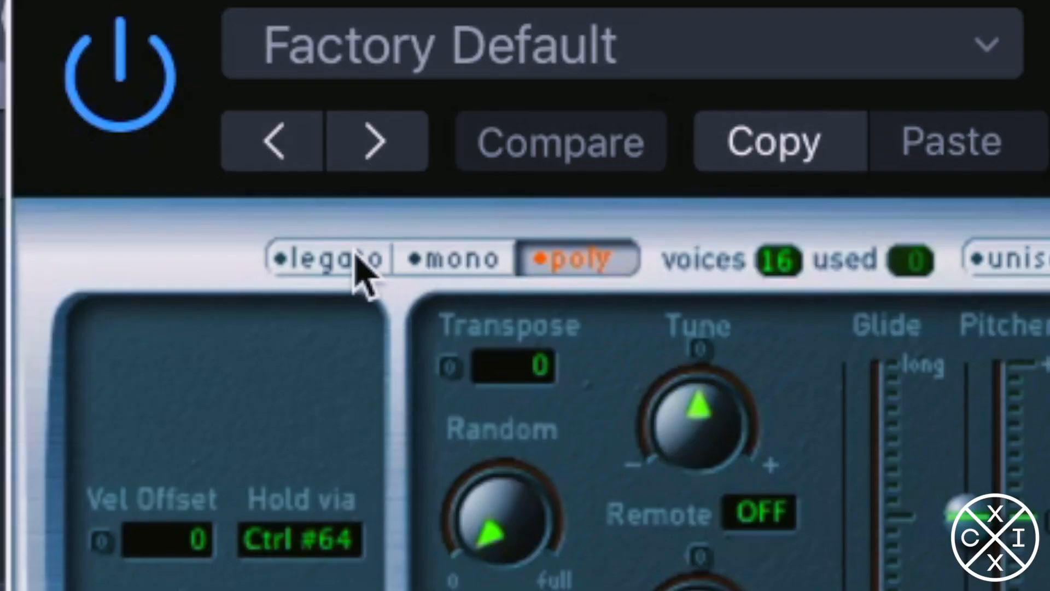
left_click(76, 90)
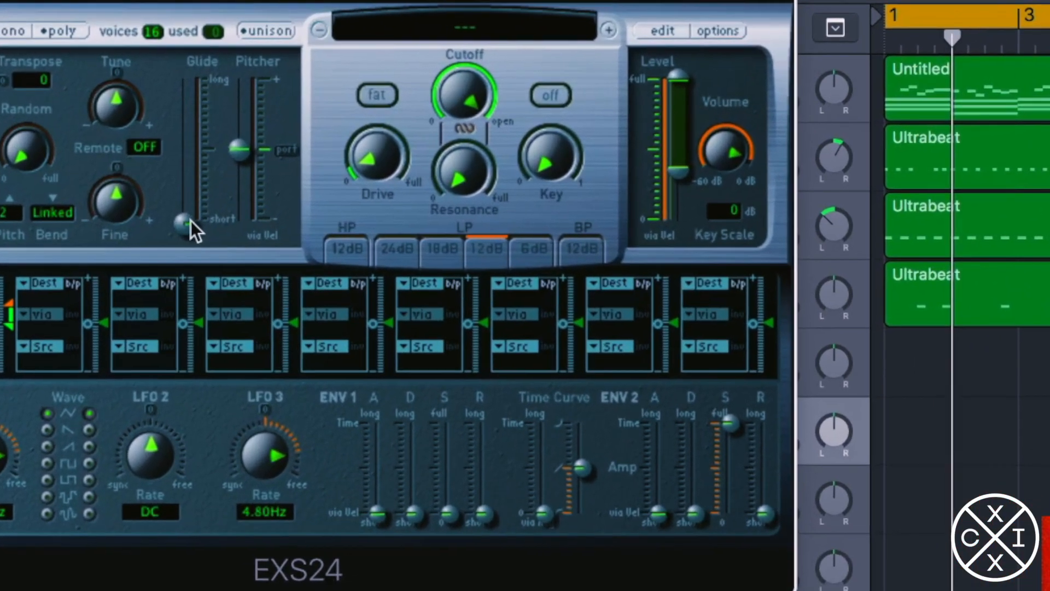
mouse_move(204, 191)
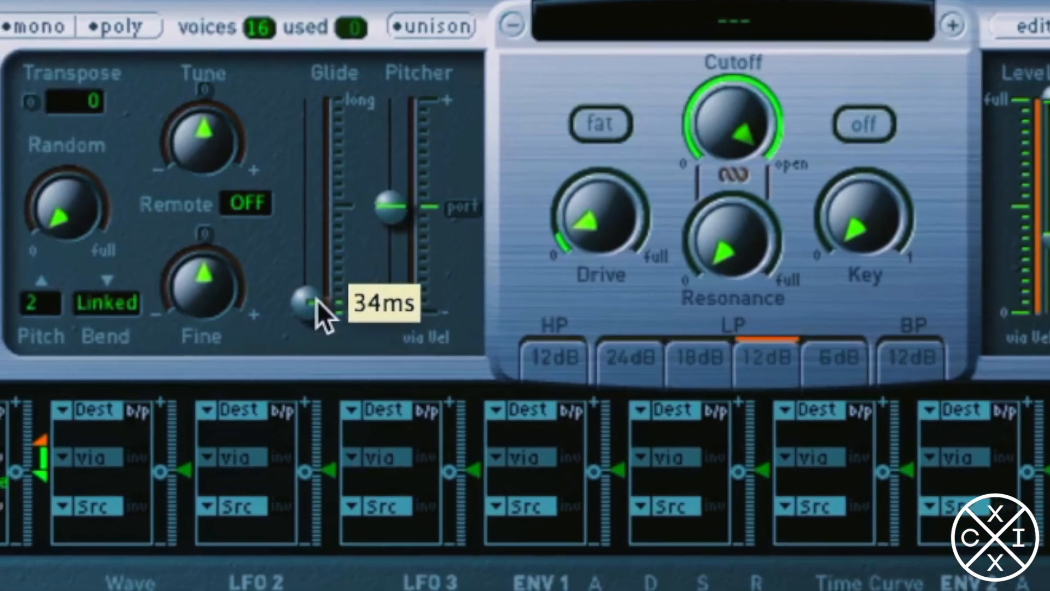
left_click_drag(452, 391, 453, 375)
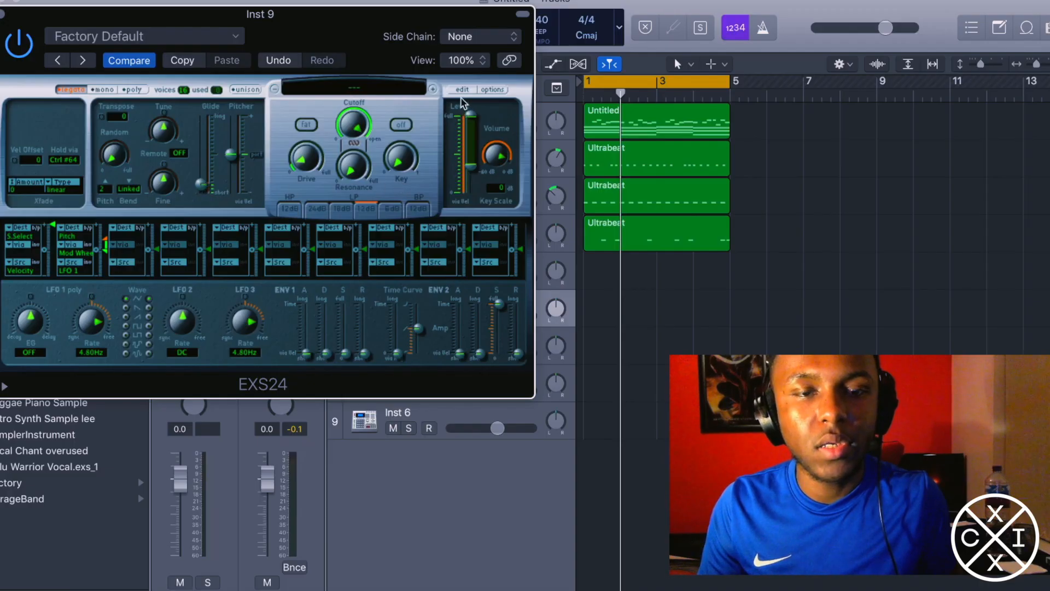
- Load 808 Sick.wav as a zone in the EXS24 instrument editor and put the sample folder window away
left_click(461, 91)
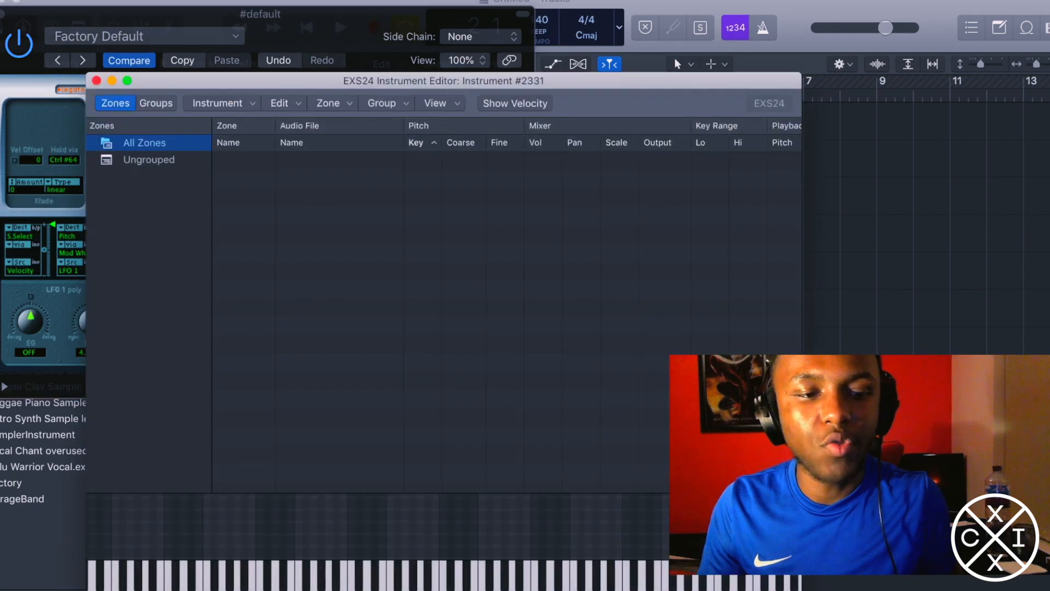
left_click(25, 586)
left_click_drag(807, 192, 391, 257)
left_click(326, 223)
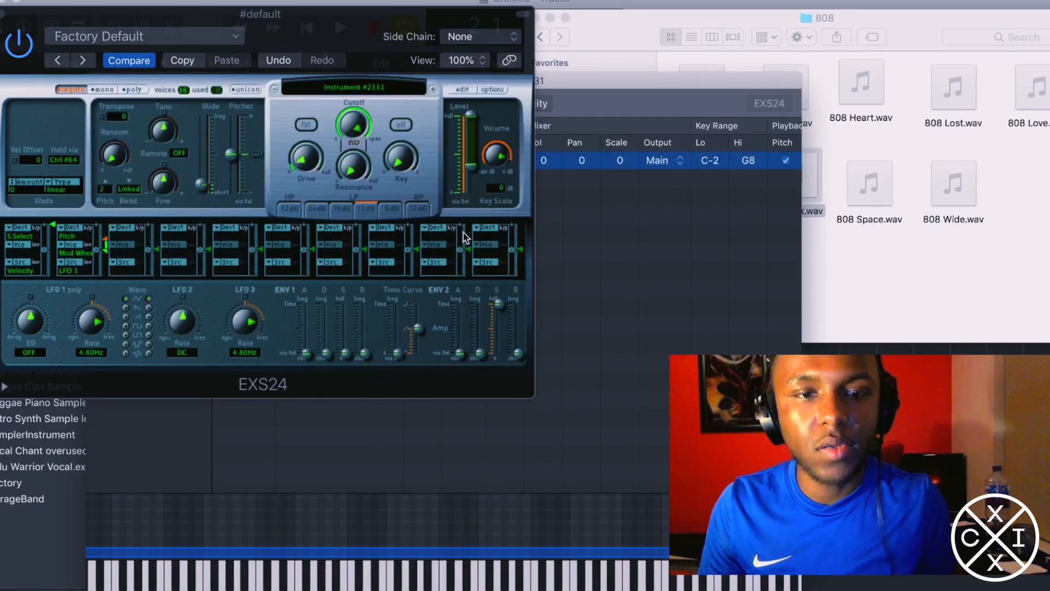
left_click(656, 82)
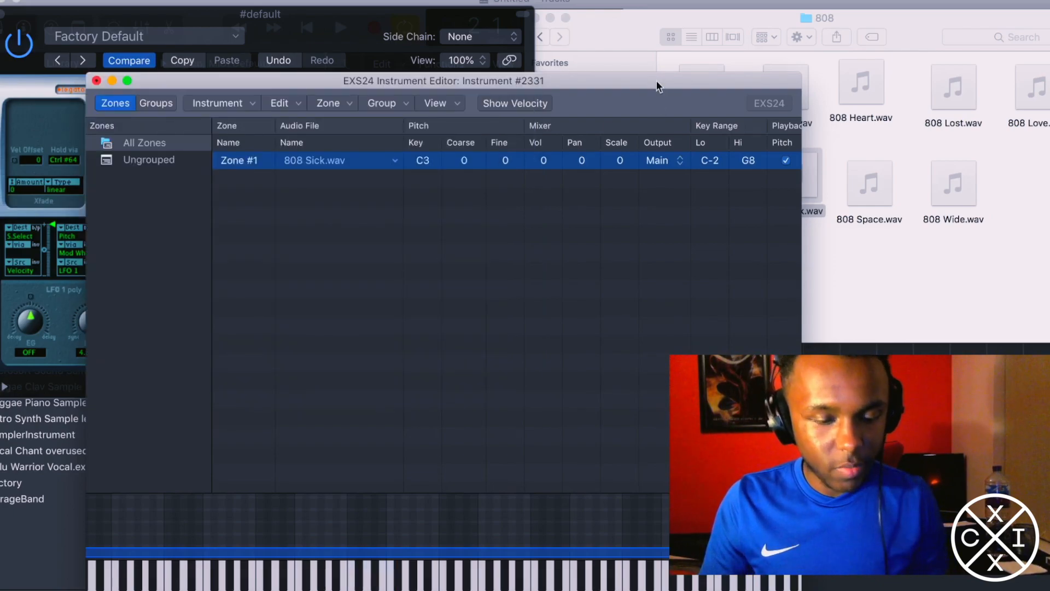
left_click(746, 16)
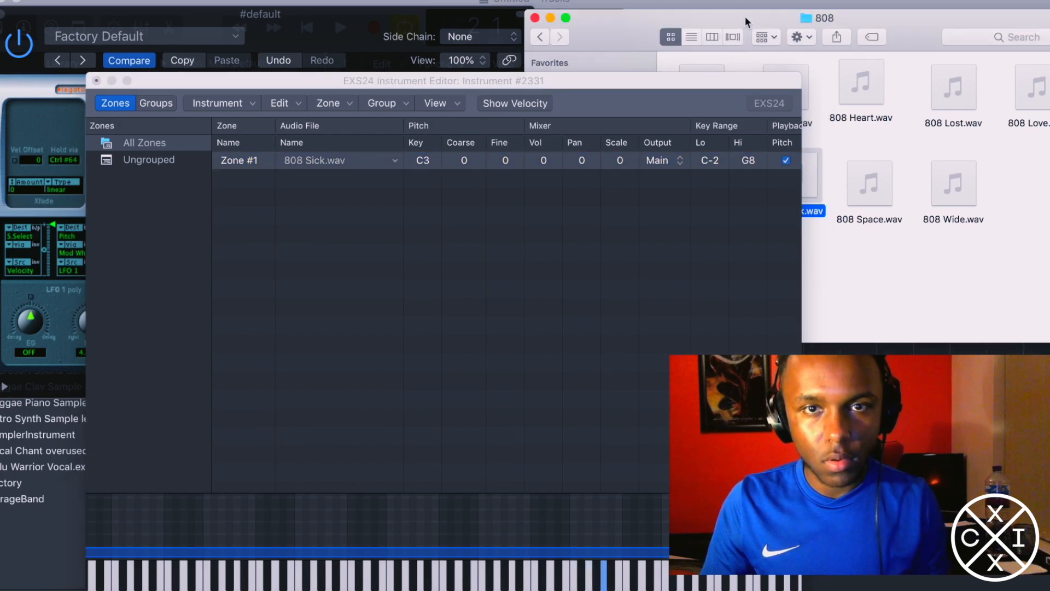
left_click(550, 18)
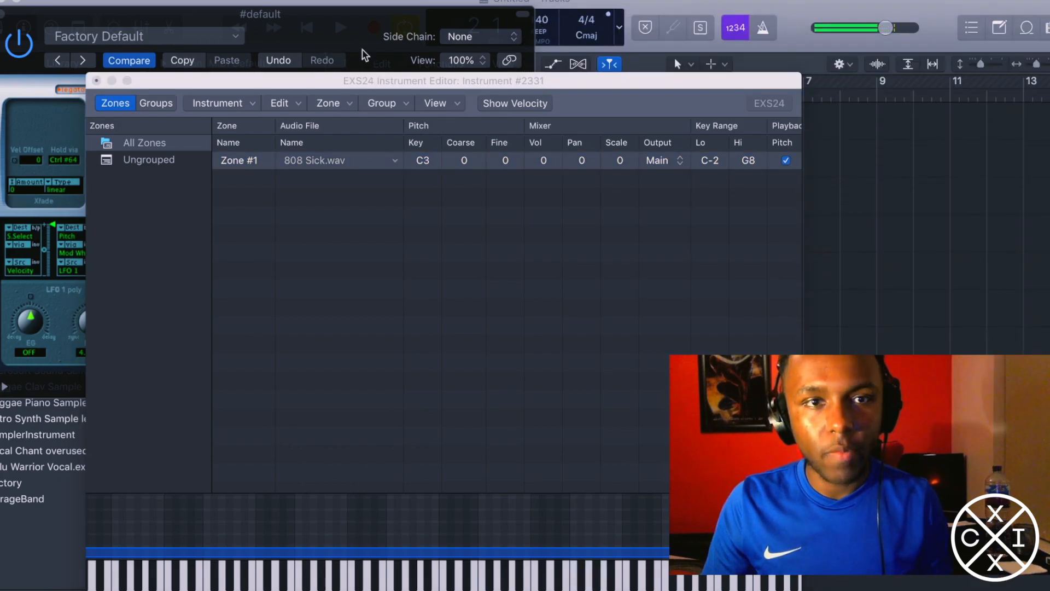
- Close the sampler windows and save the instrument as dRILL 808 in the Sampler Instruments folder
key("super+w")
left_click(563, 170)
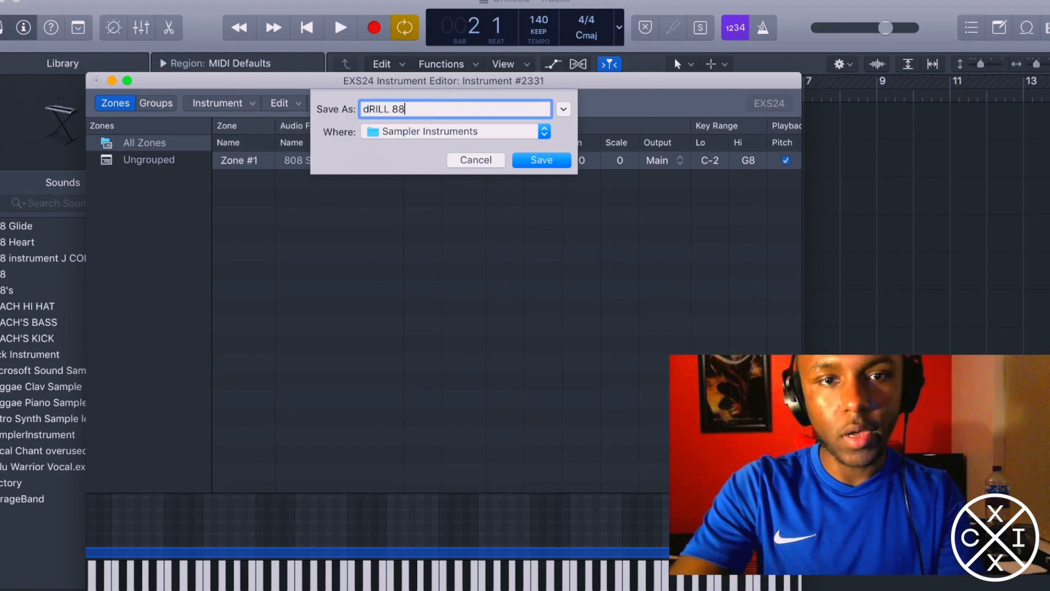
type("dRILL 808")
key("Return")
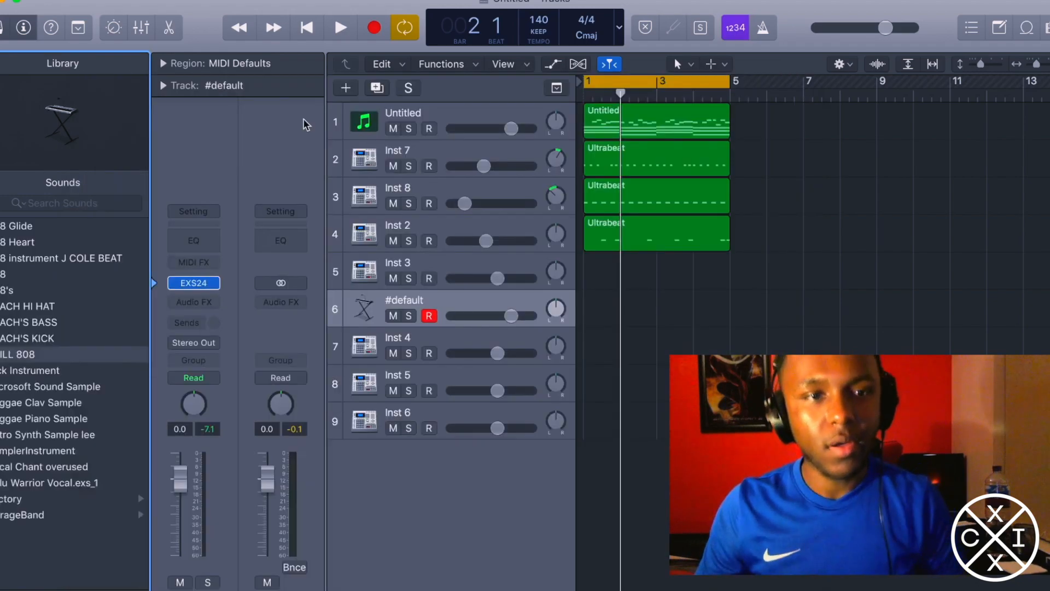
- Move the EXS24 track directly above Inst 3 and copy the piano melody region onto it at bar 1
left_click(633, 110)
key("Return")
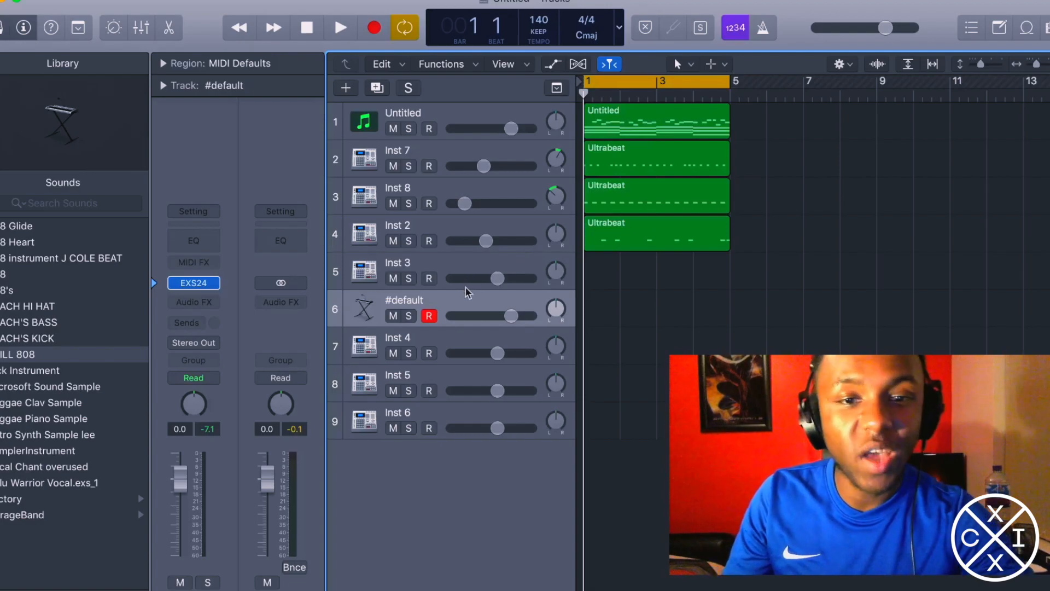
left_click_drag(462, 302, 462, 267)
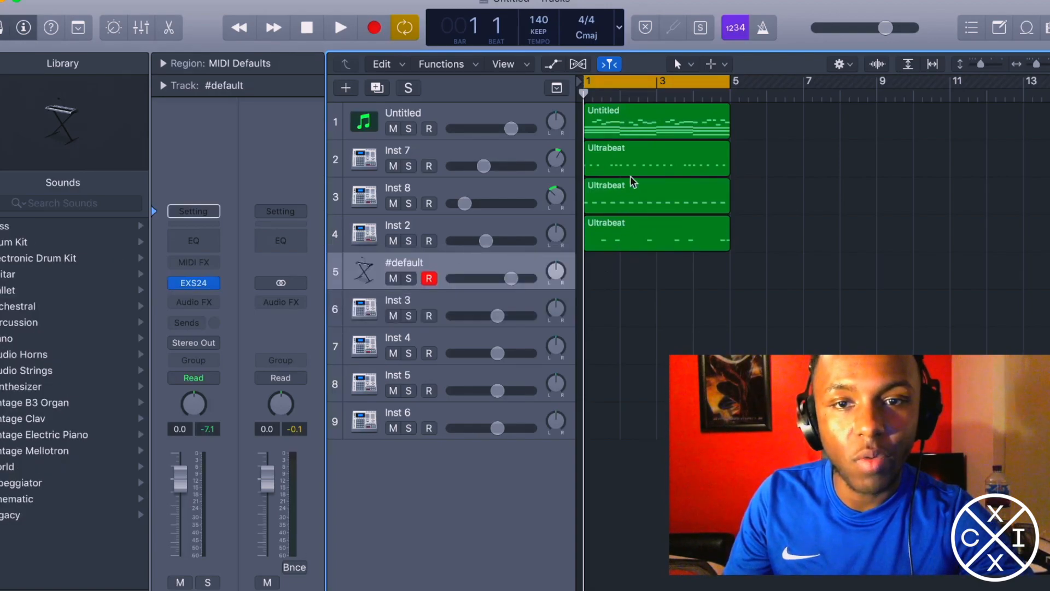
left_click_drag(627, 115, 626, 261)
- Delete the melody and upper chord notes from the copied region in the Piano Roll, keeping only the four bass notes
double_click(625, 261)
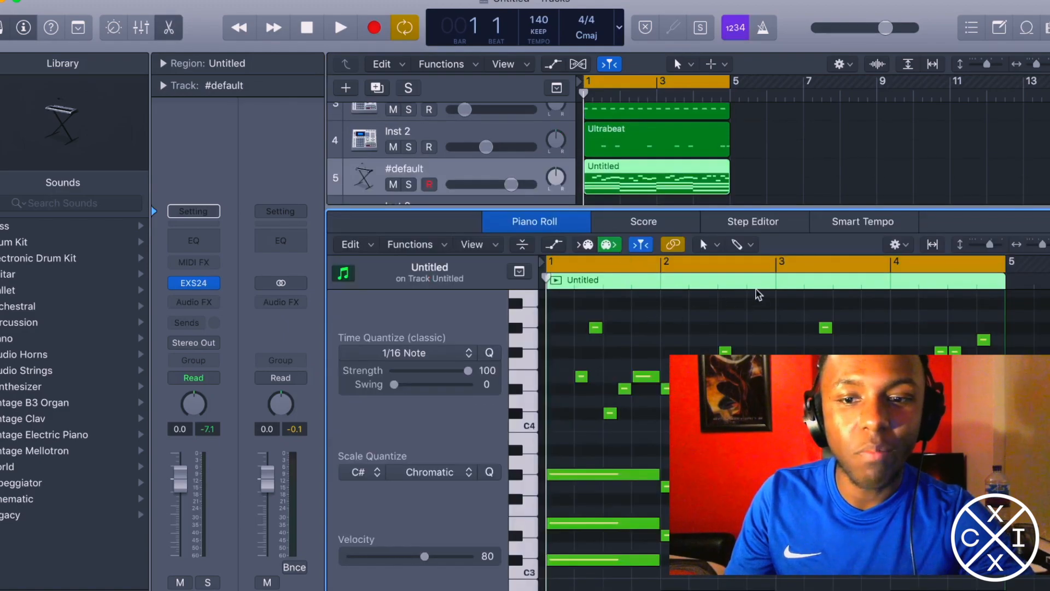
scroll(758, 295, "up", 3)
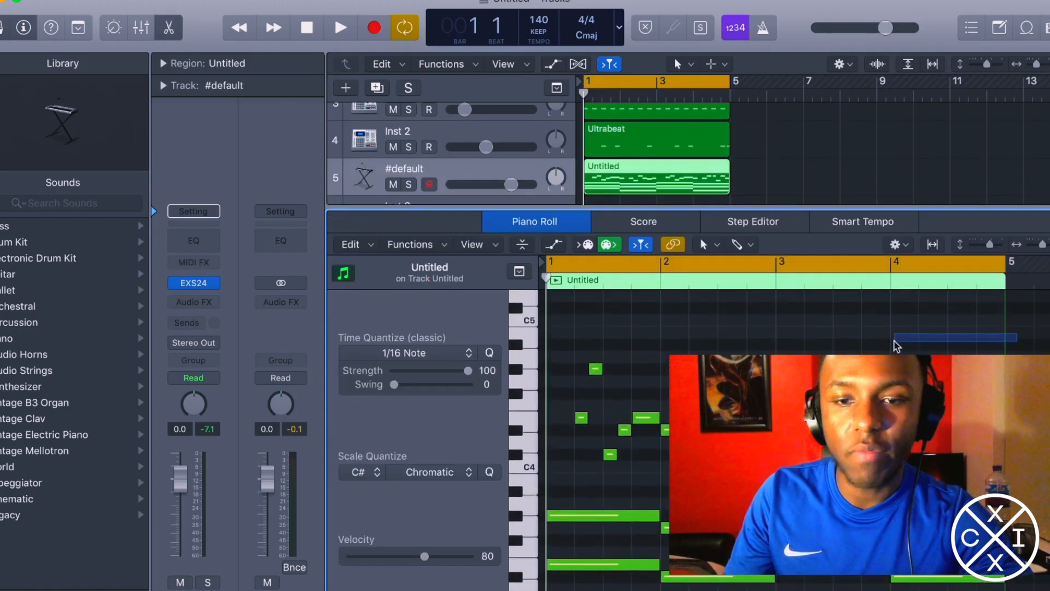
left_click_drag(924, 346, 552, 547)
left_click_drag(595, 369, 595, 569)
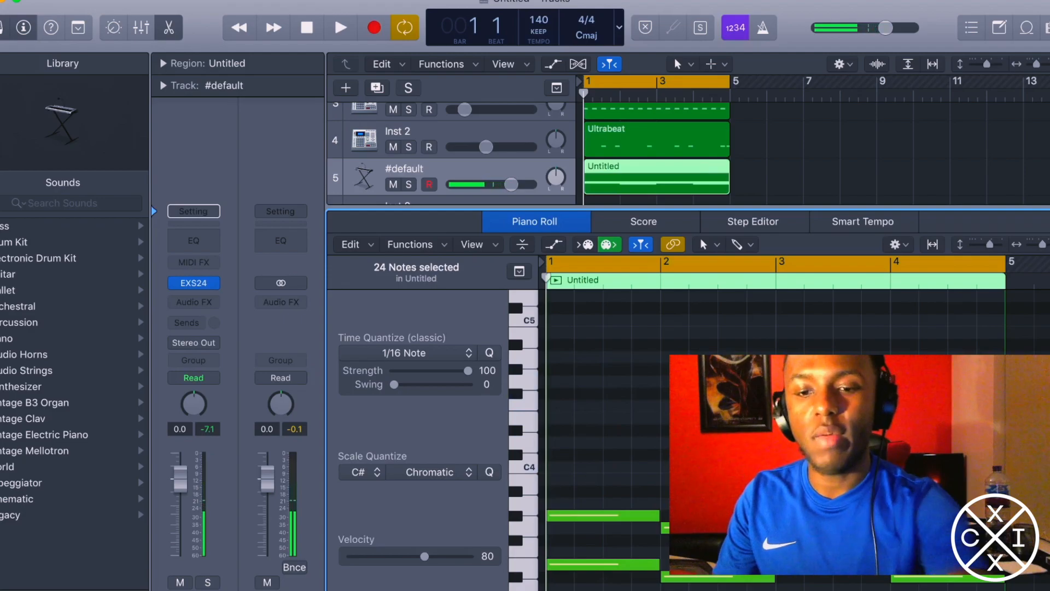
scroll(602, 438, "down", 8)
left_click_drag(833, 393, 601, 456)
key("Delete")
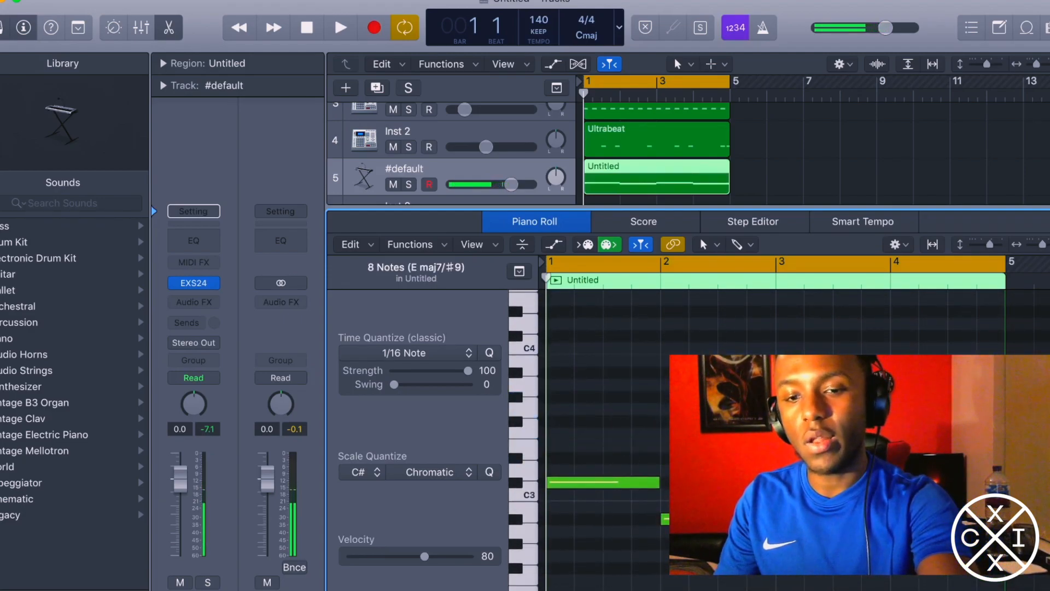
- Try transposing all four bass notes down an octave and audition them with the beat
left_click(580, 484)
left_click(613, 428)
key("super+a")
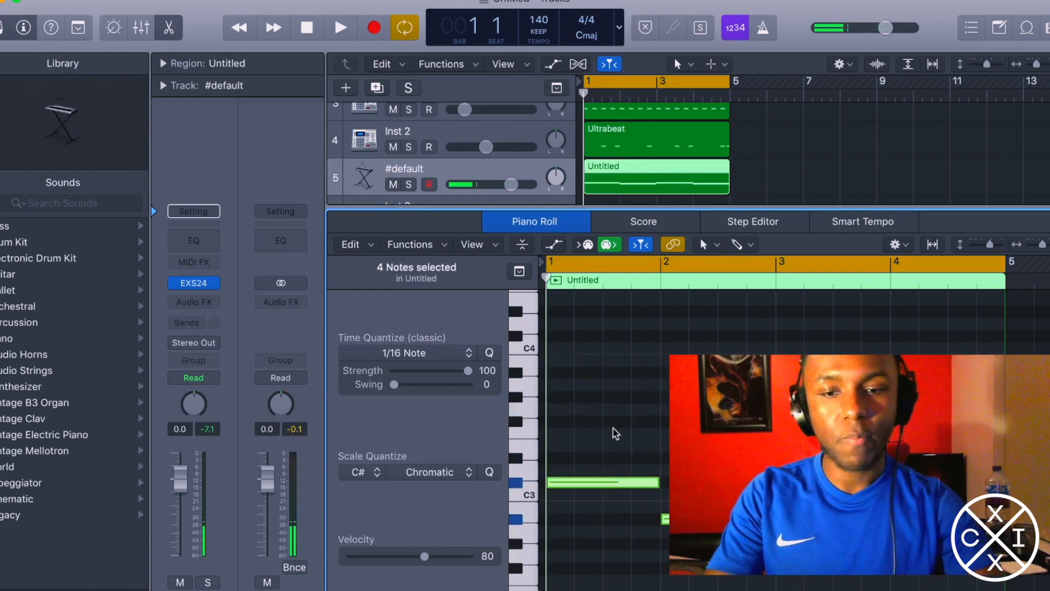
key("alt+shift+Down")
key("space")
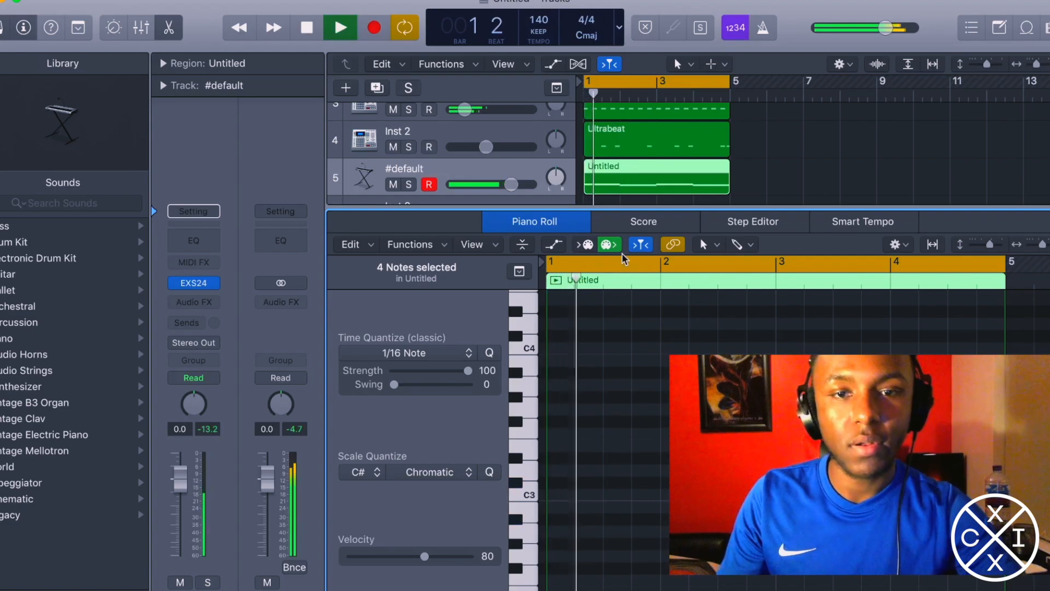
key("space")
key("space")
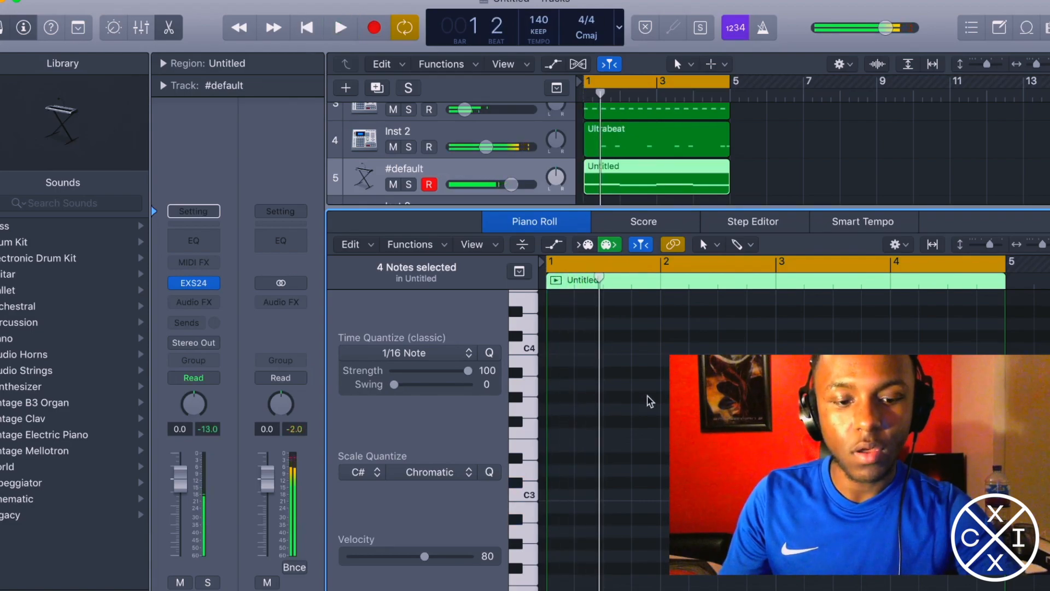
key("space")
key("space")
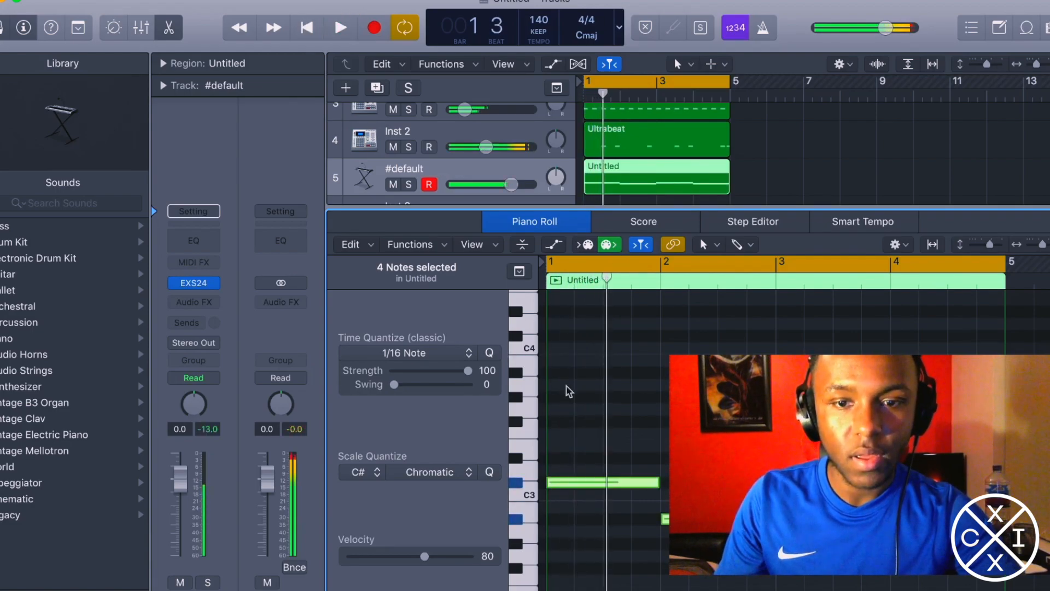
- Set all four bass notes to velocity 100 with the Fixed Velocity MIDI transform and play back the result
left_click(706, 400)
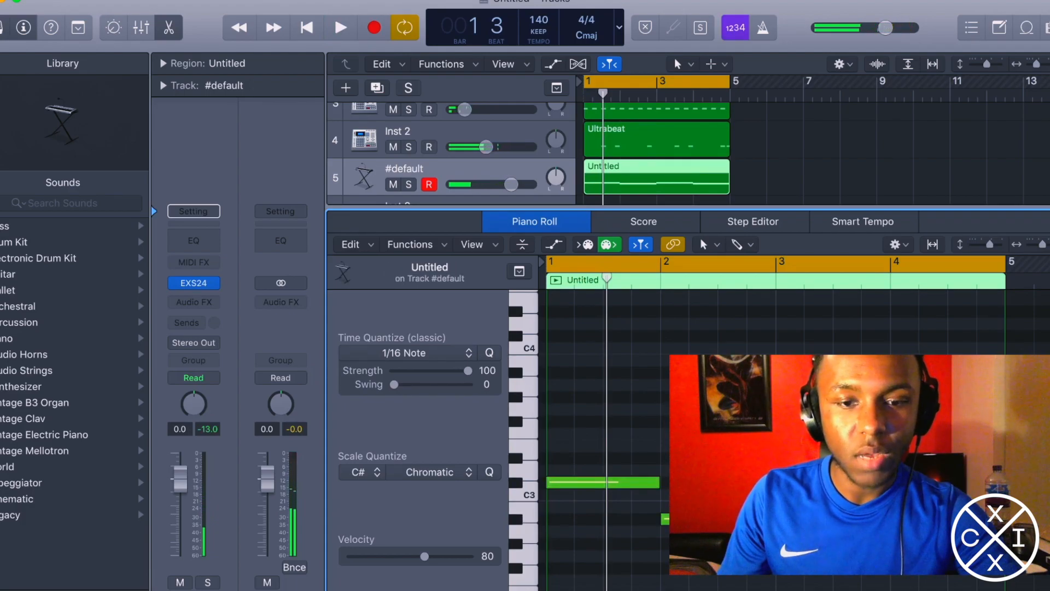
key("super+a")
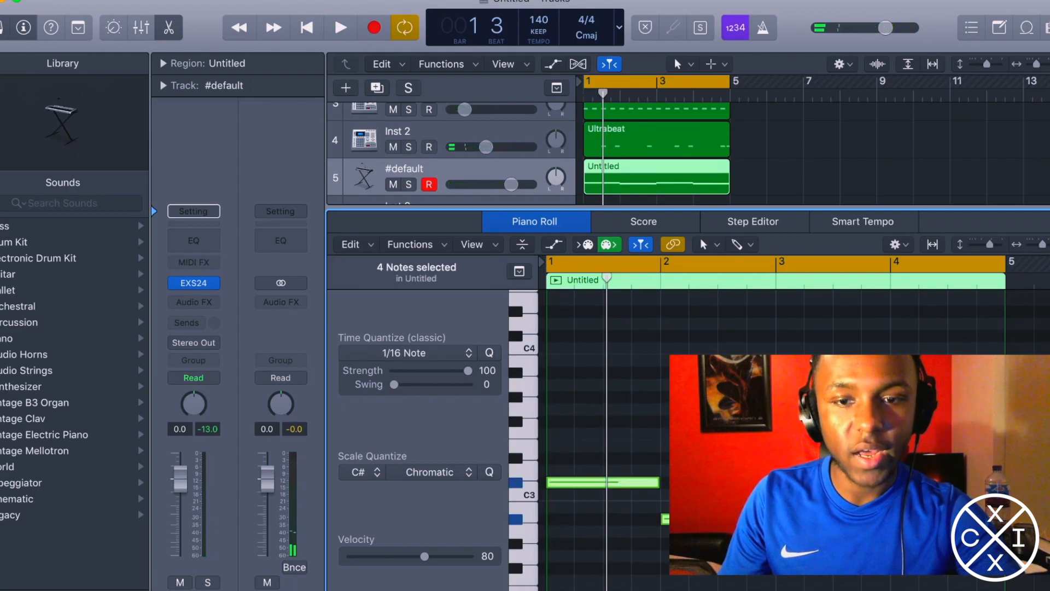
left_click(415, 244)
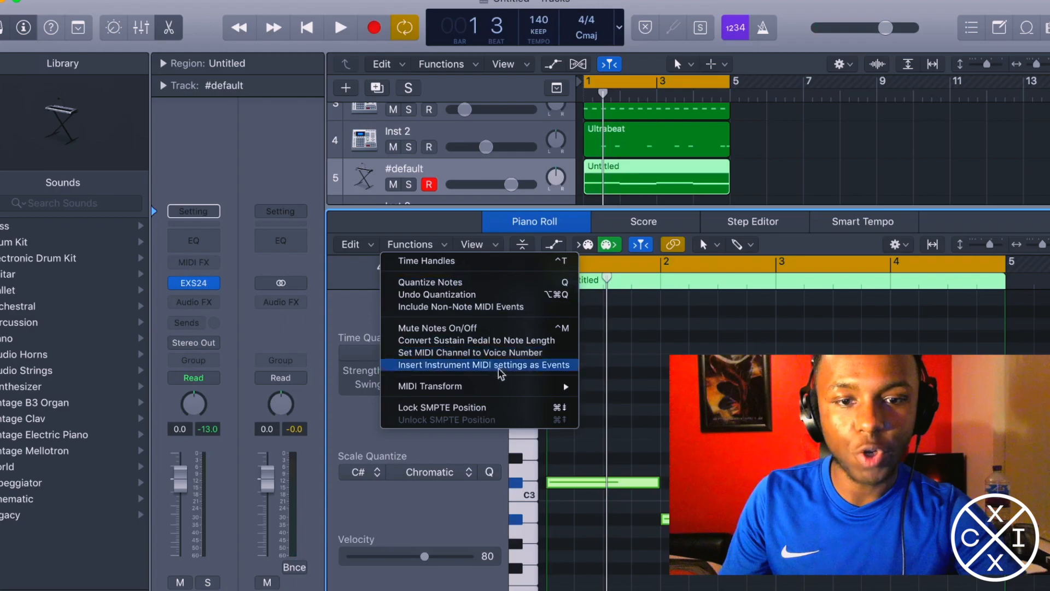
mouse_move(522, 393)
left_click(625, 386)
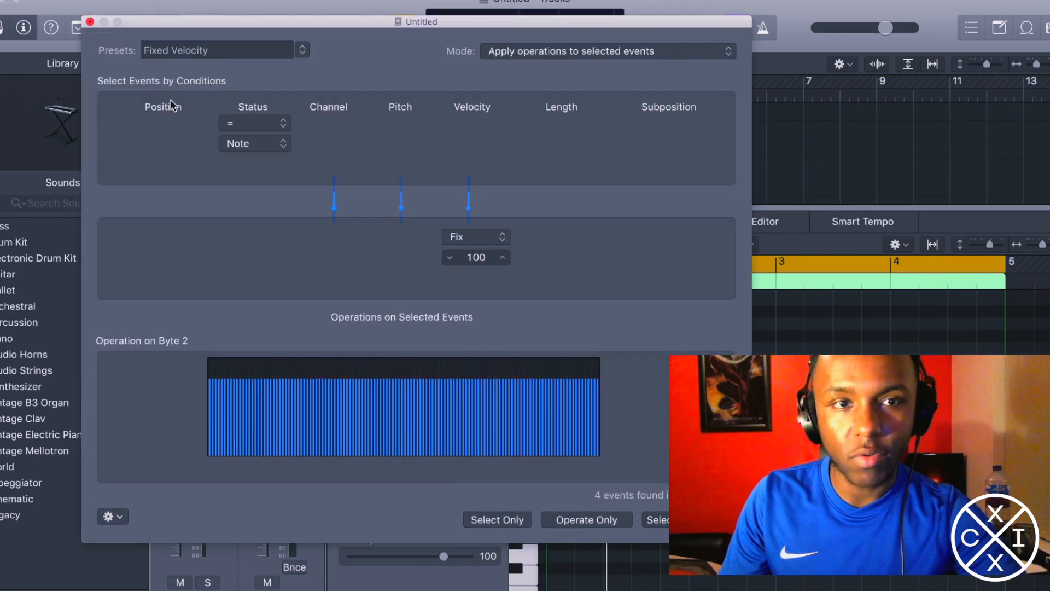
left_click(90, 22)
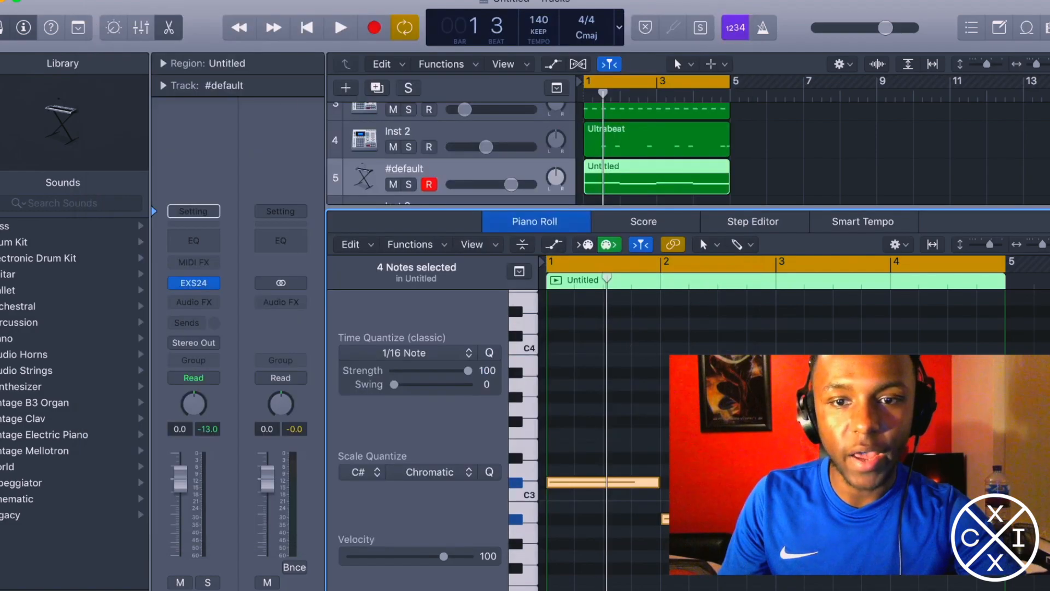
key("space")
key("space")
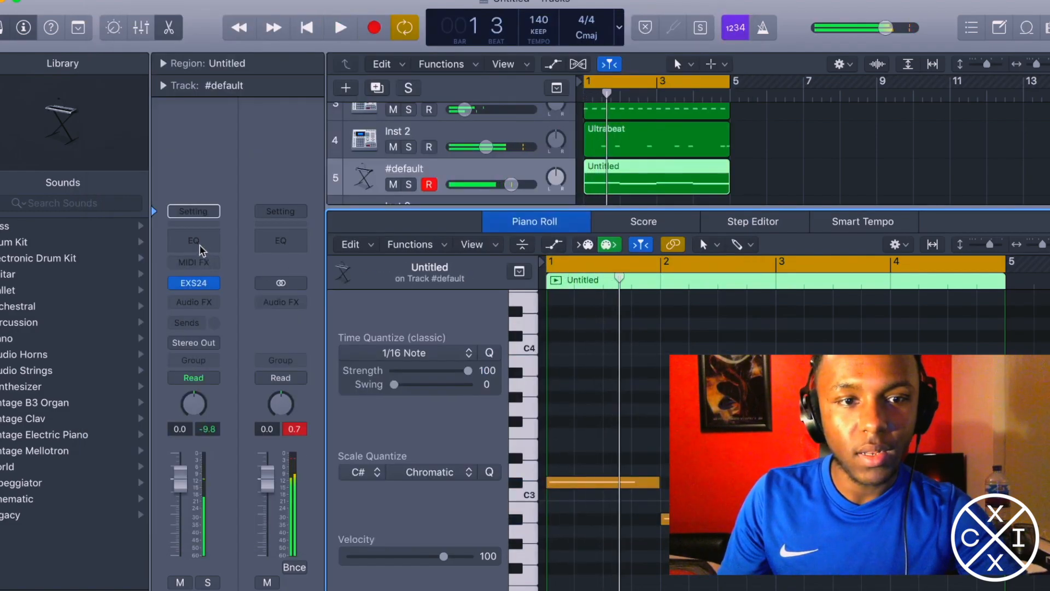
- Add a Channel EQ to the #default bass track with a 54 Hz low cut and a +1.0 dB shelf at 75 Hz, and audition it
left_click(200, 247)
left_click(66, 106)
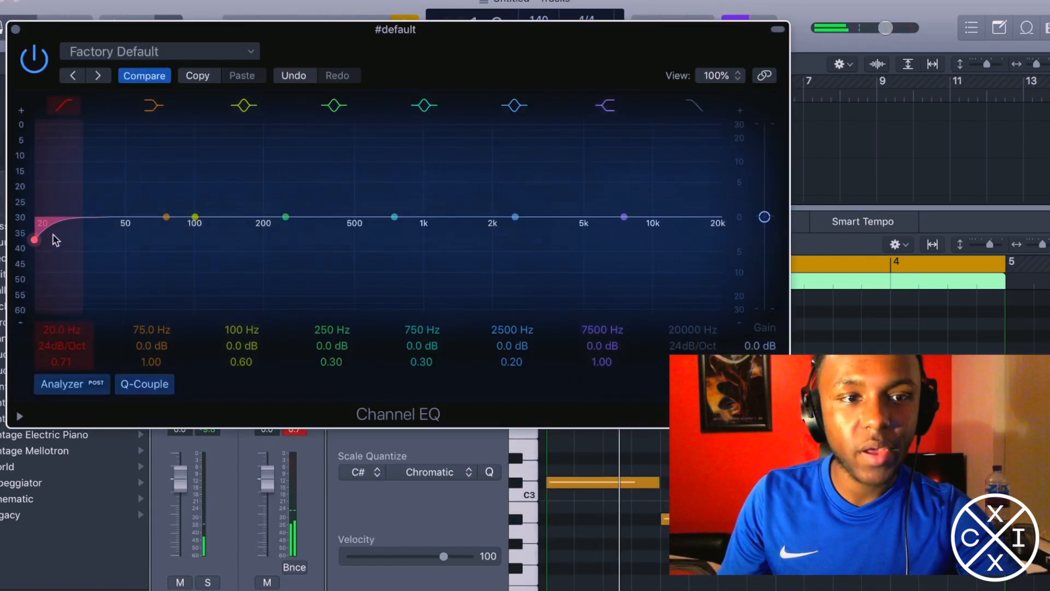
left_click_drag(47, 240, 155, 246)
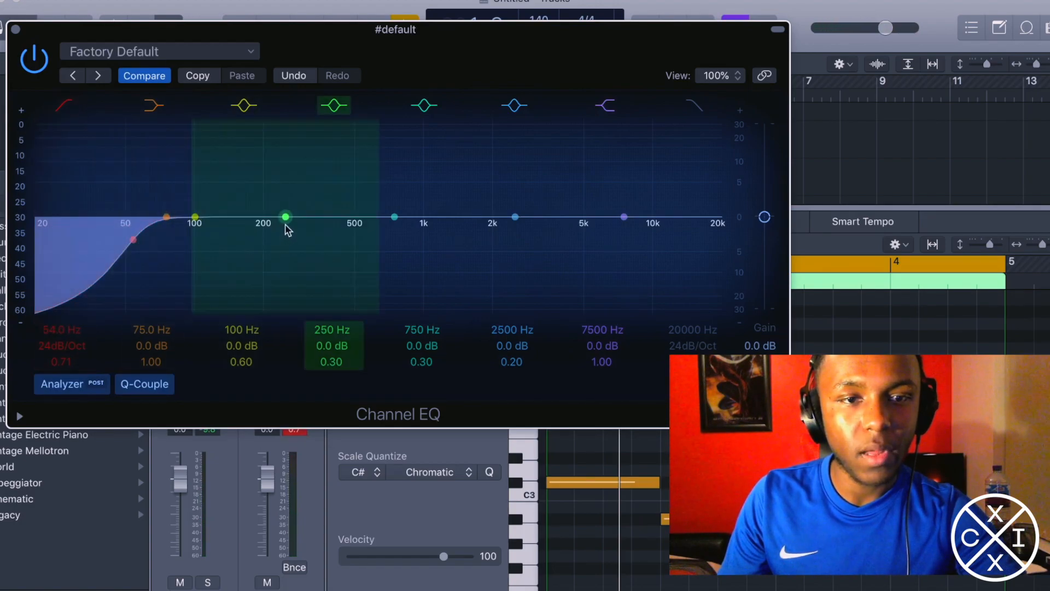
left_click_drag(173, 214, 173, 206)
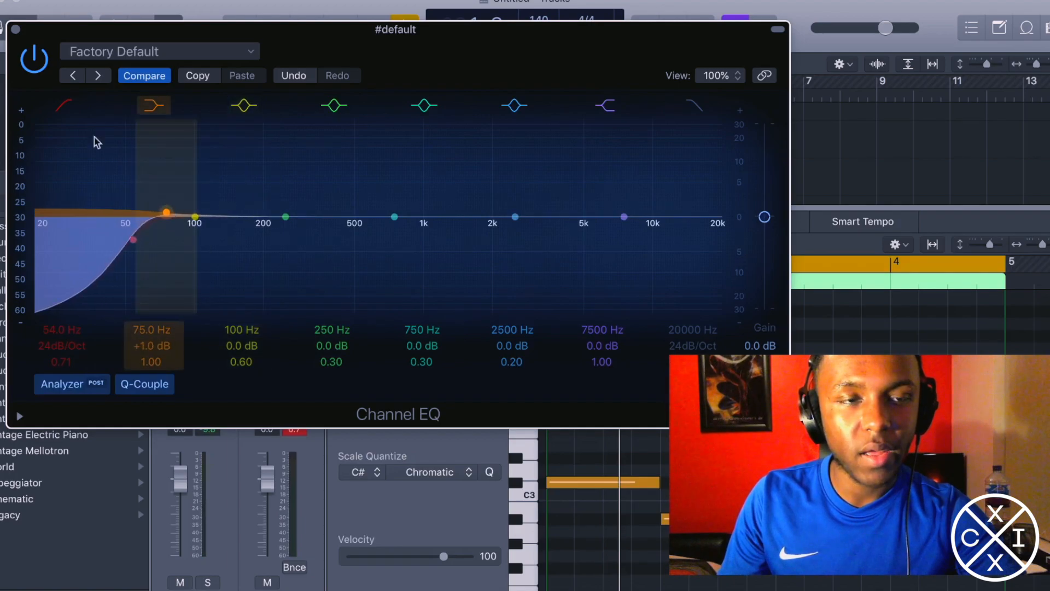
left_click(15, 29)
key("space")
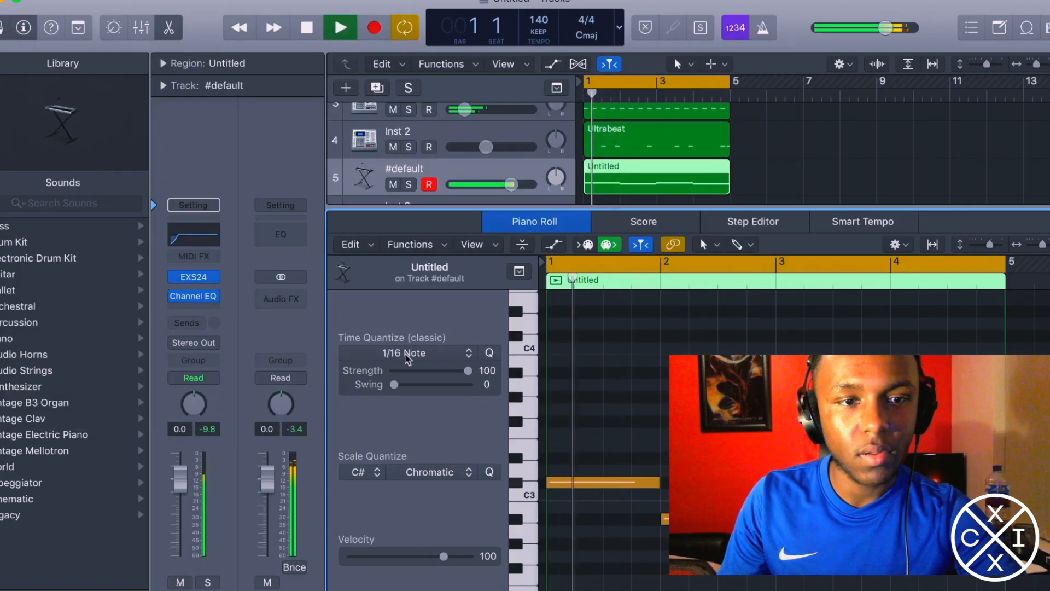
key("space")
- Insert a mono Overdrive after the Channel EQ on the bass track and set its drive to 6.00 dB
left_click(194, 309)
mouse_move(311, 383)
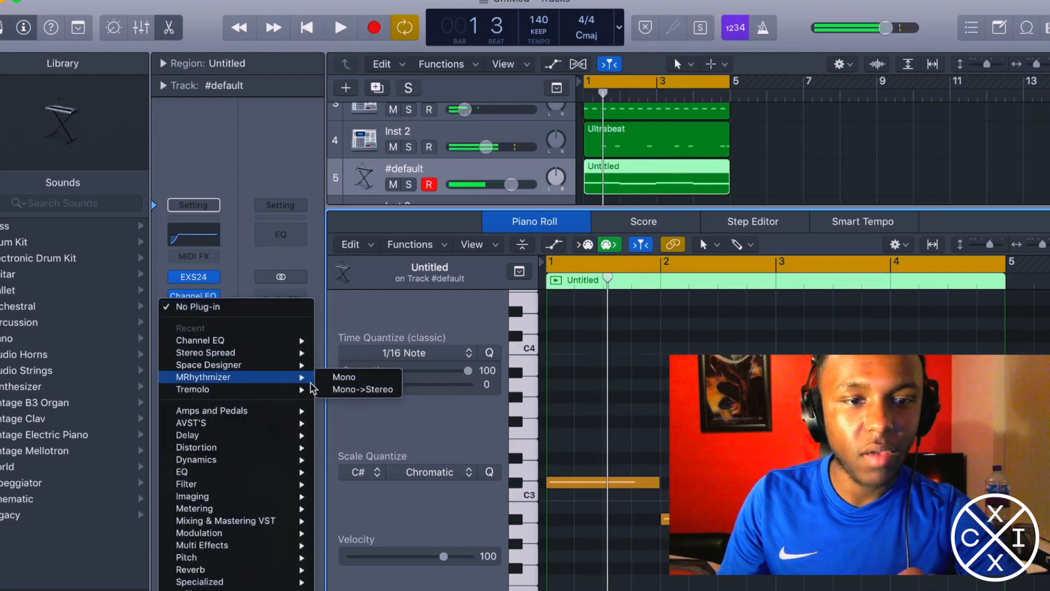
mouse_move(292, 455)
mouse_move(399, 496)
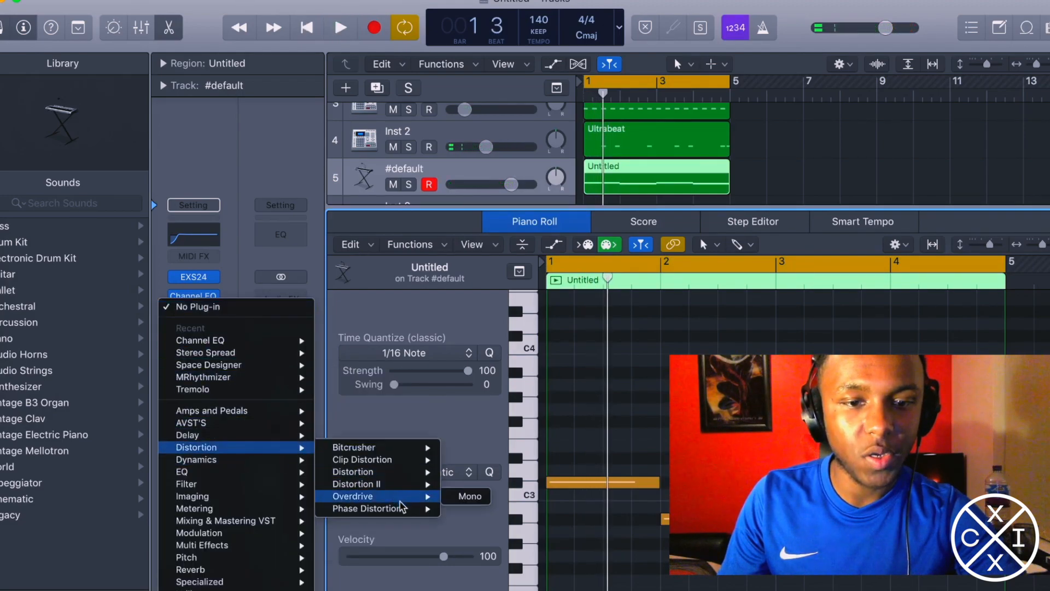
left_click(469, 497)
left_click_drag(76, 240, 66, 205)
mouse_move(60, 159)
left_mouse_down()
mouse_move(61, 147)
mouse_move(60, 159)
left_mouse_up()
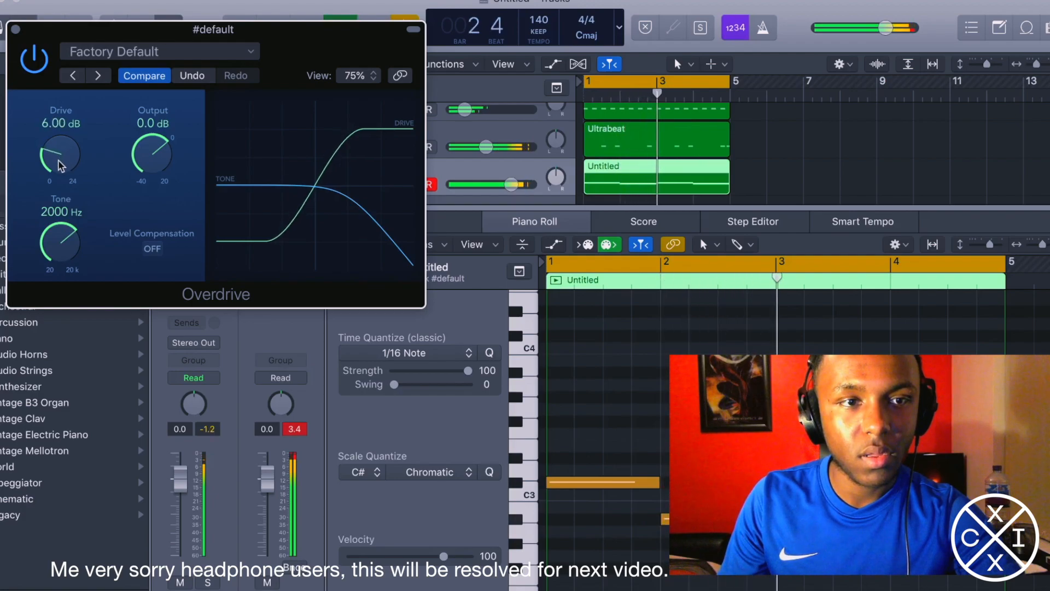
left_click(16, 29)
- Hide the Library, audition the bassline with its split notes, and add a Limiter to the stereo output channel
key("y")
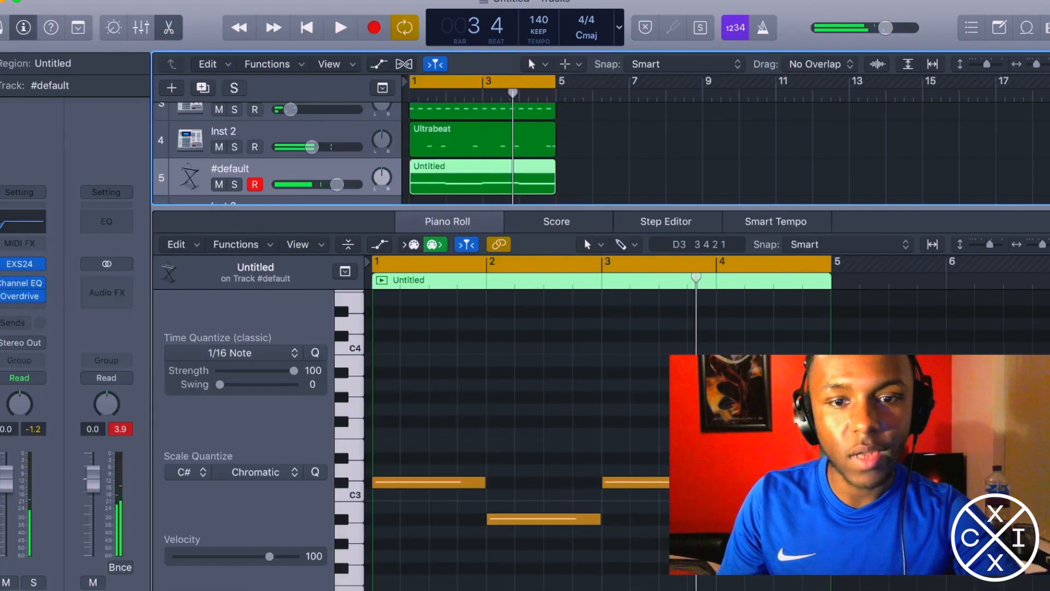
scroll(464, 383, "down", 1)
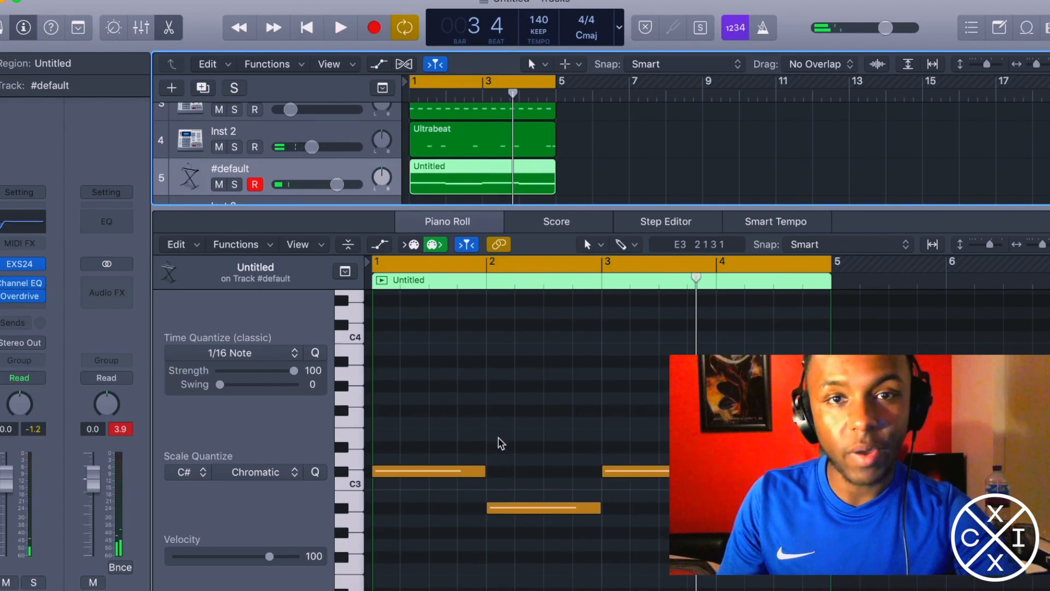
scroll(502, 443, "up", 3)
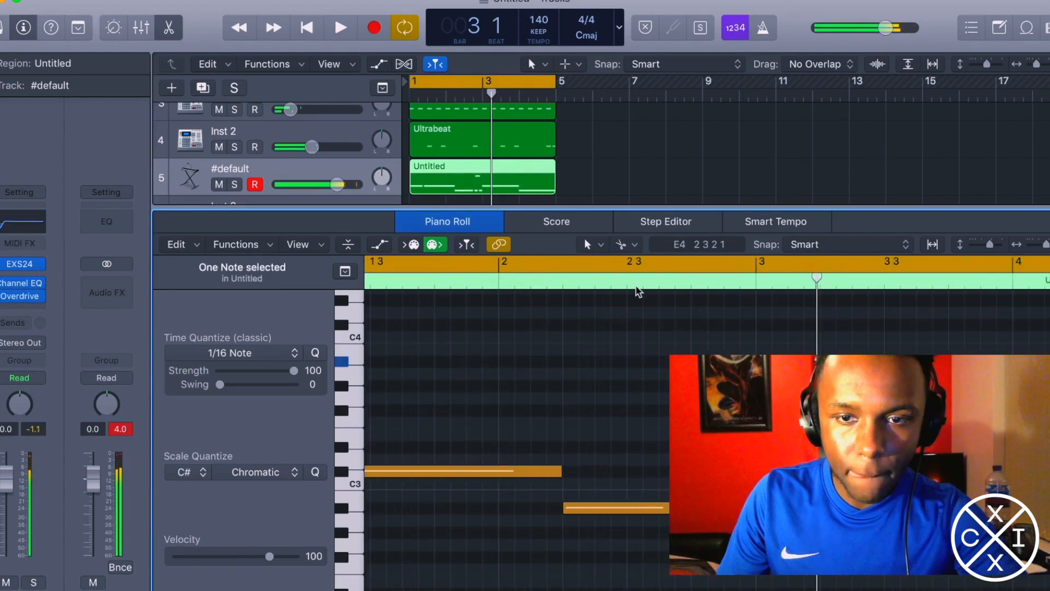
key("space")
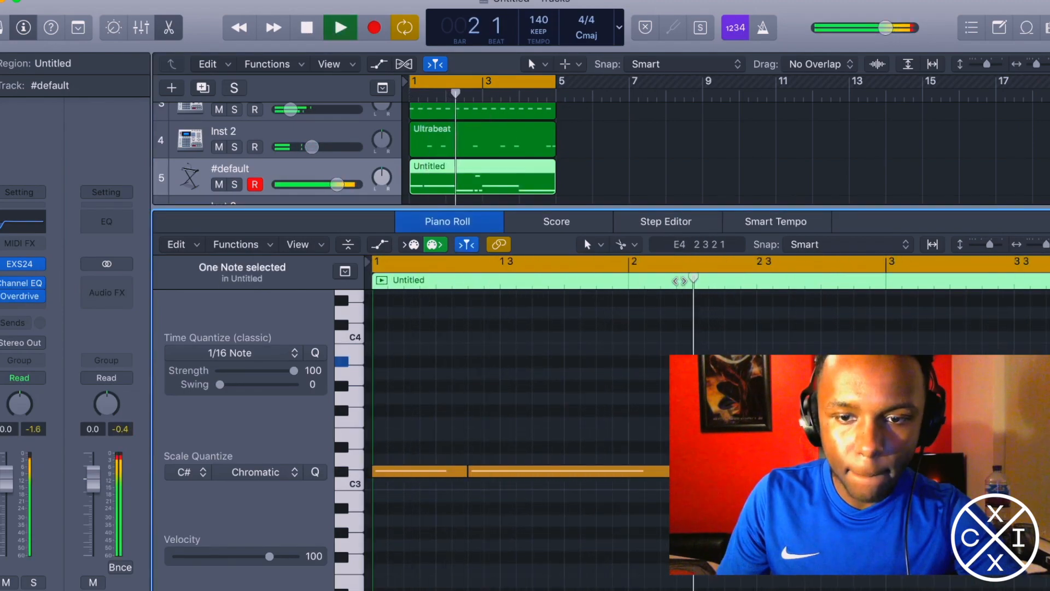
key("space")
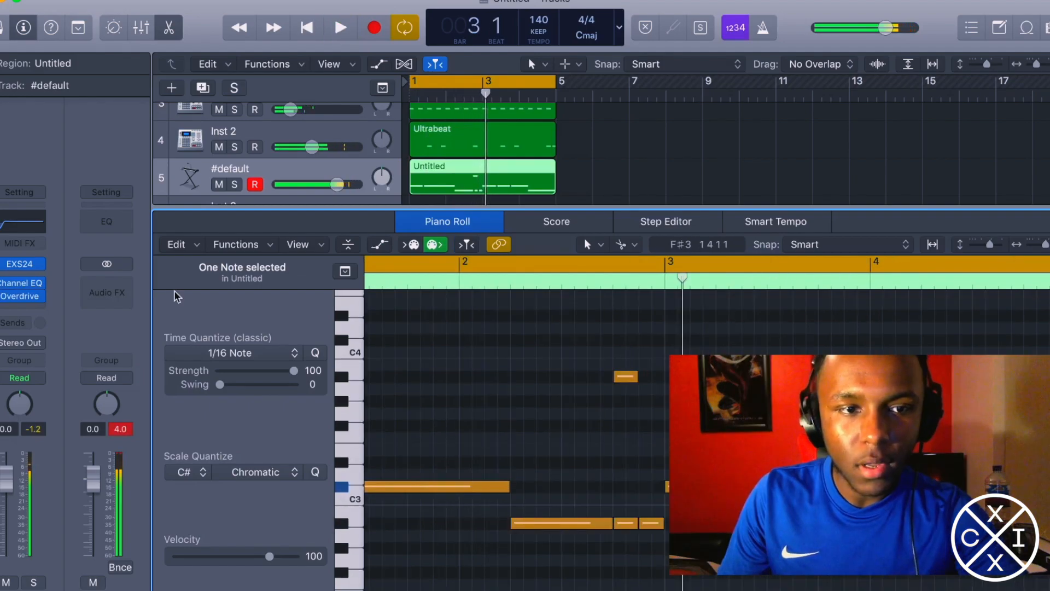
left_click(112, 282)
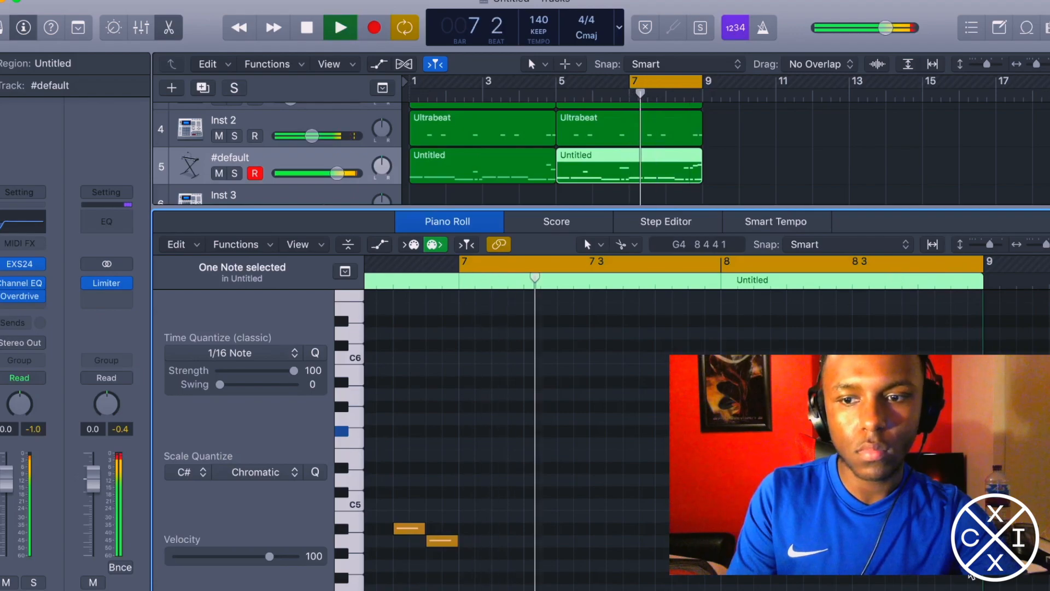
- Extend the cycle range back to bar 1, play through all eight bars, and return the playhead to the start
scroll(971, 576, "down", 2)
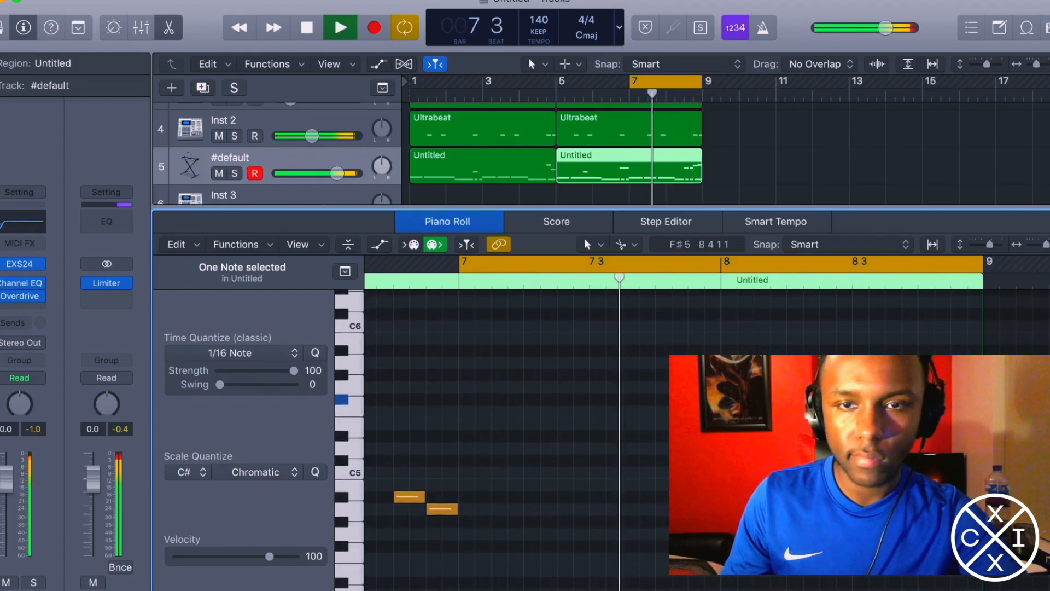
key("space")
left_click_drag(625, 81, 413, 80)
key("space")
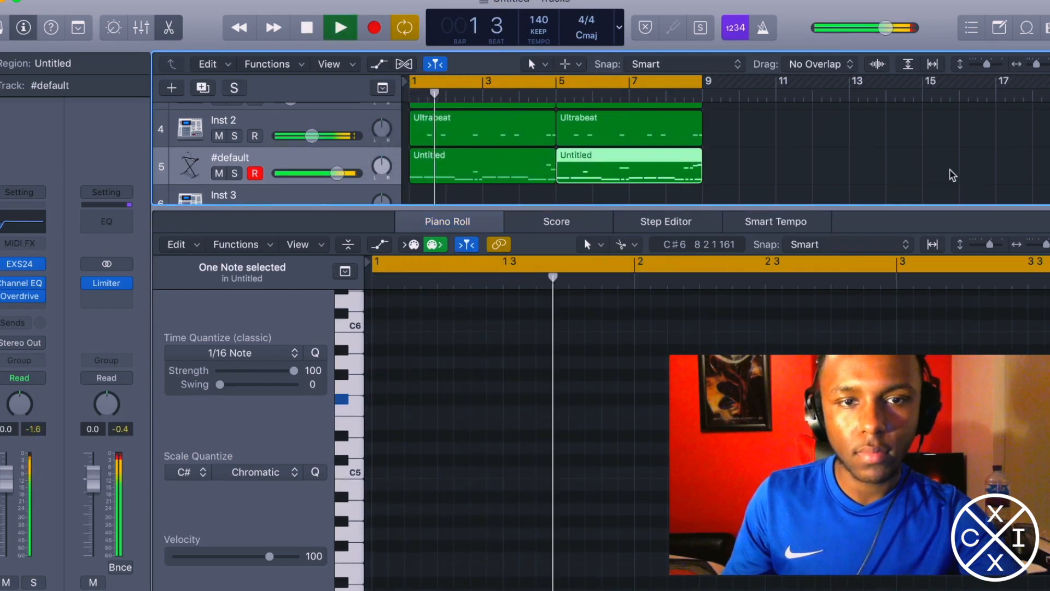
left_click(952, 174)
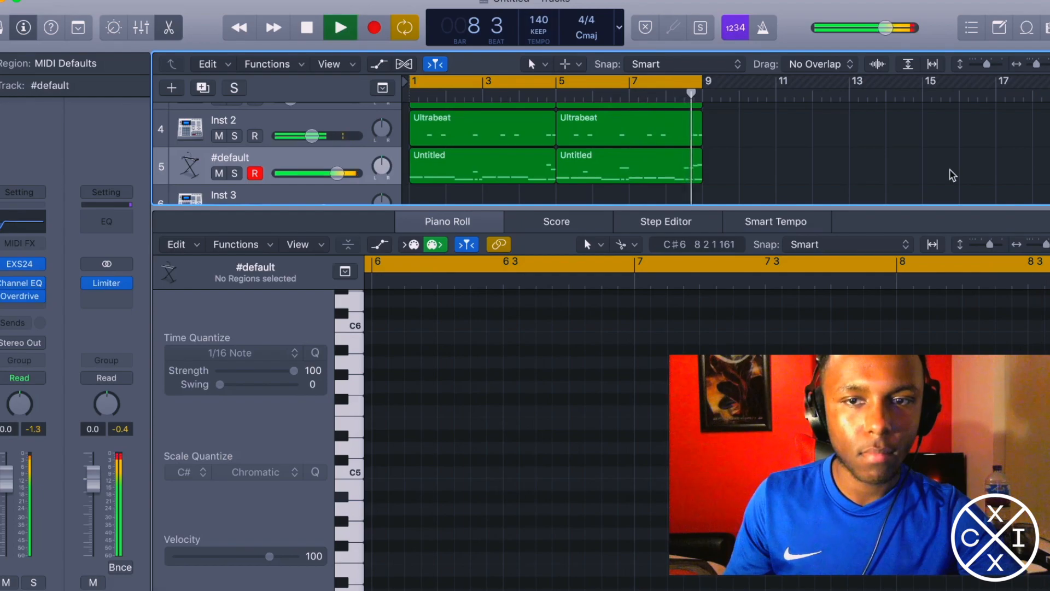
key("space")
key("Return")
- Load Kick Hate.wav into the Sample 25 voice of Ultrabeat on the Inst 3 track
scroll(268, 190, "down", 1)
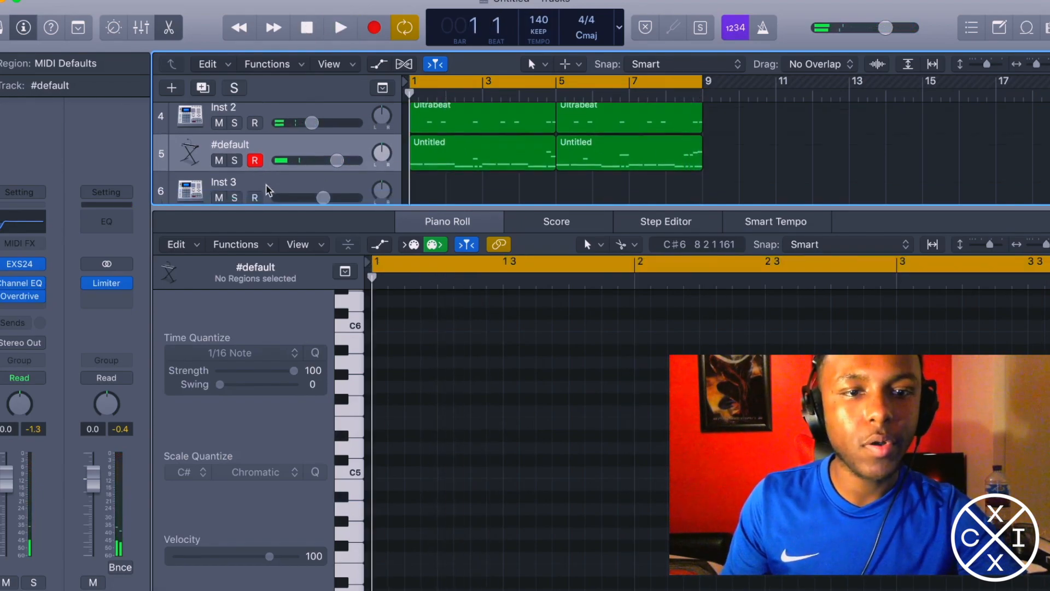
scroll(268, 190, "down", 1)
left_click(266, 164)
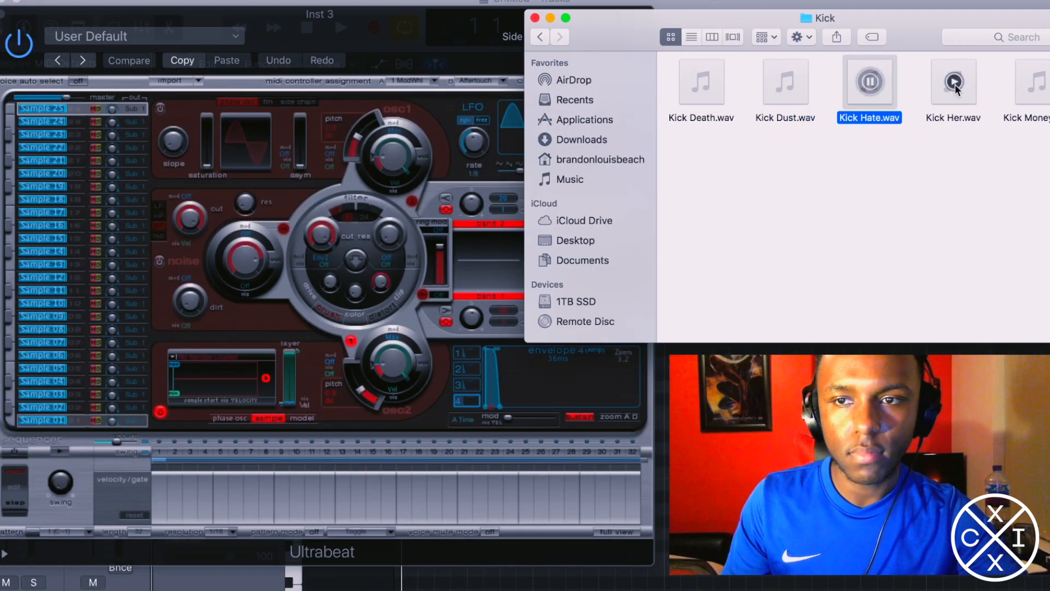
left_click_drag(878, 93, 223, 382)
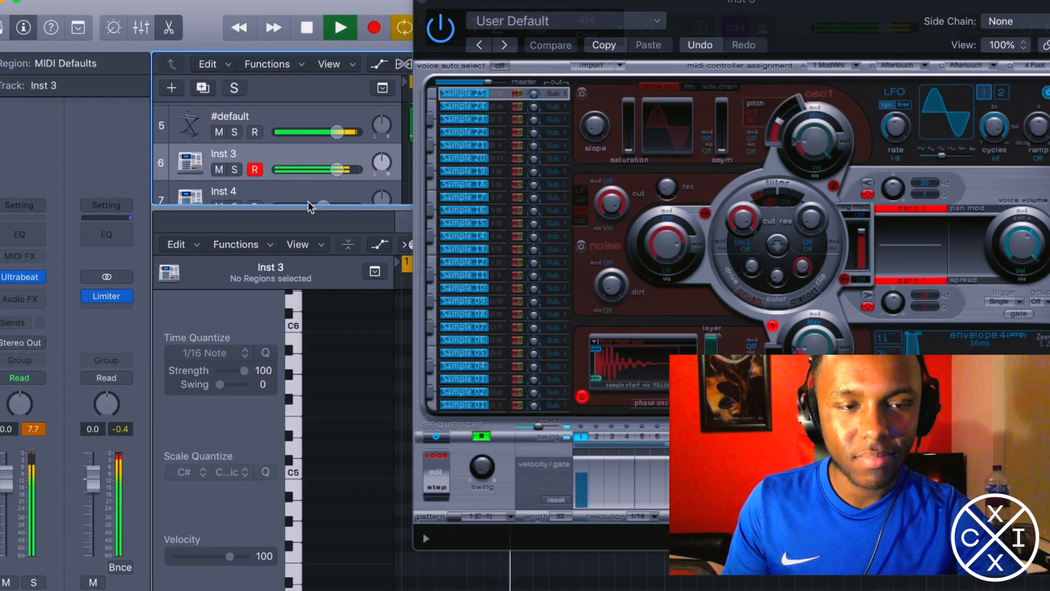
key("space")
- Add a Channel EQ to Inst 3 and boost its third band at 86 Hz by 3.0 dB with a Q of 3.80
left_click(22, 235)
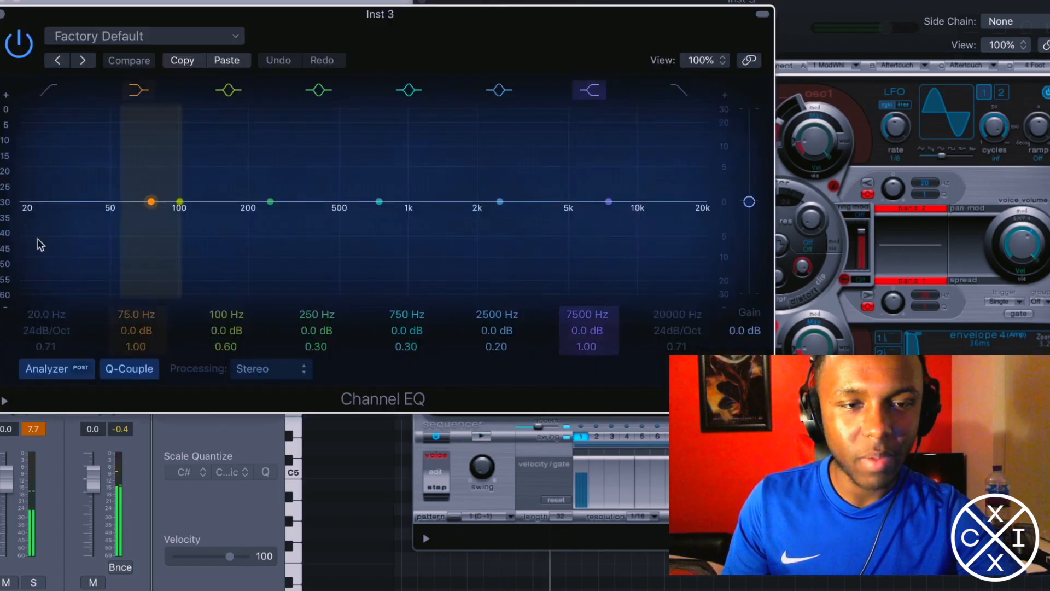
left_click_drag(182, 203, 171, 183)
left_click_drag(232, 345, 232, 323)
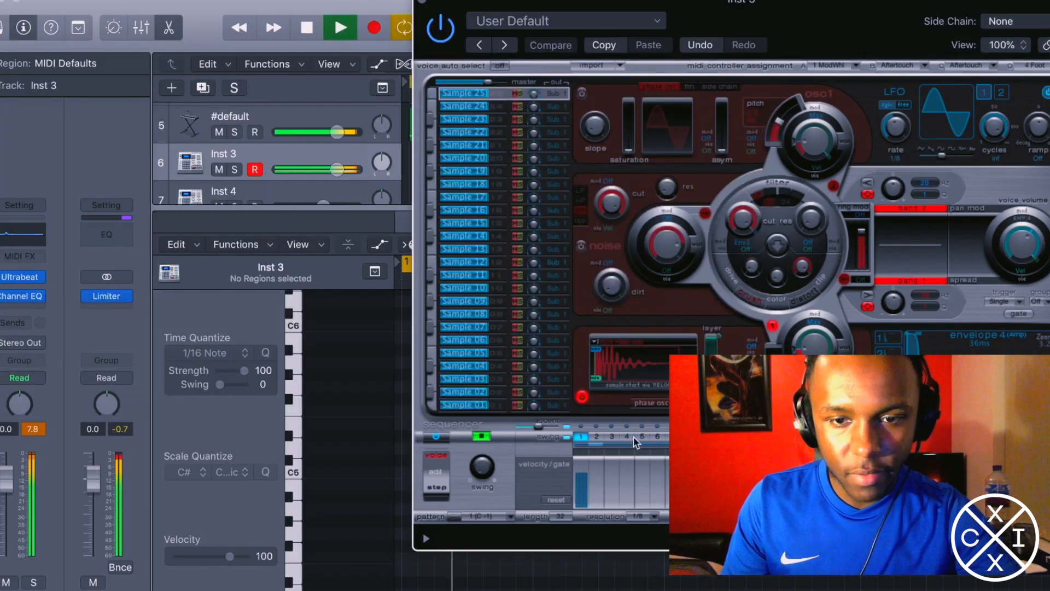
- Try a kick hit on step 5 of the Ultrabeat sequencer, replace it with a hit on step 4, and stop playback
left_click(639, 437)
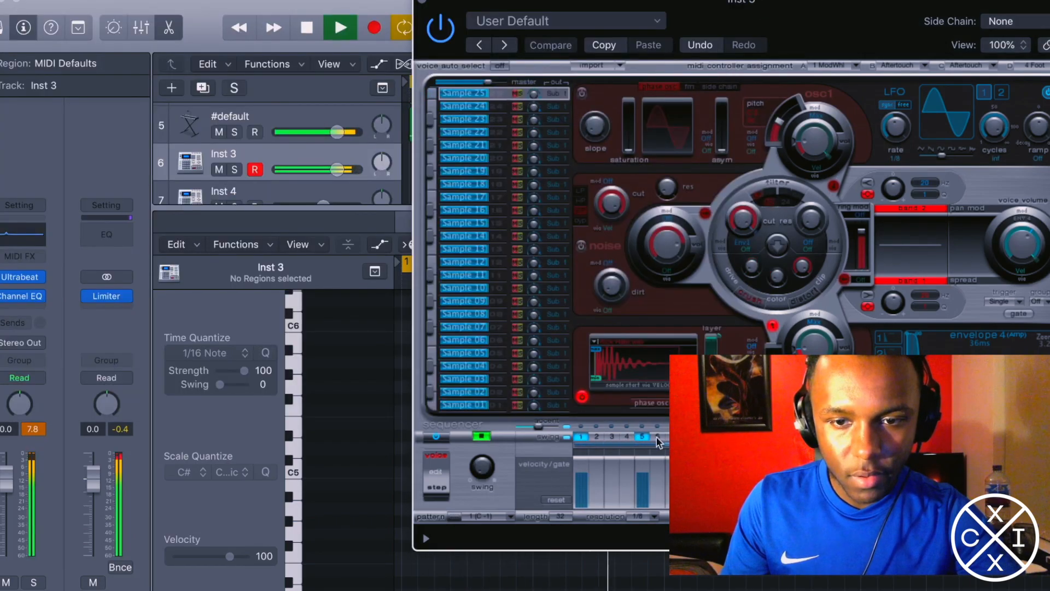
left_click(643, 437)
left_click(627, 437)
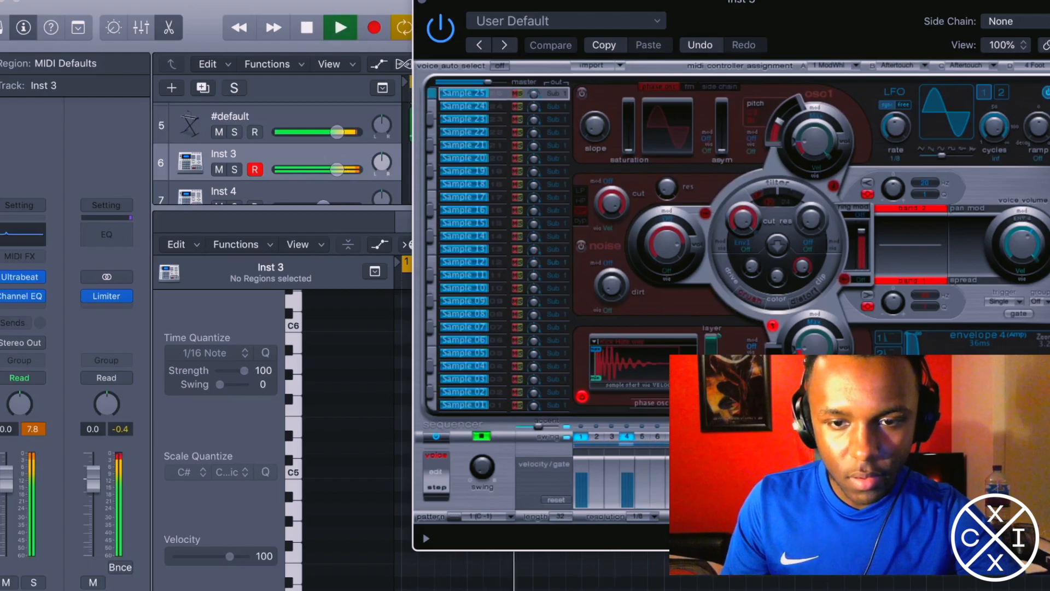
key("space")
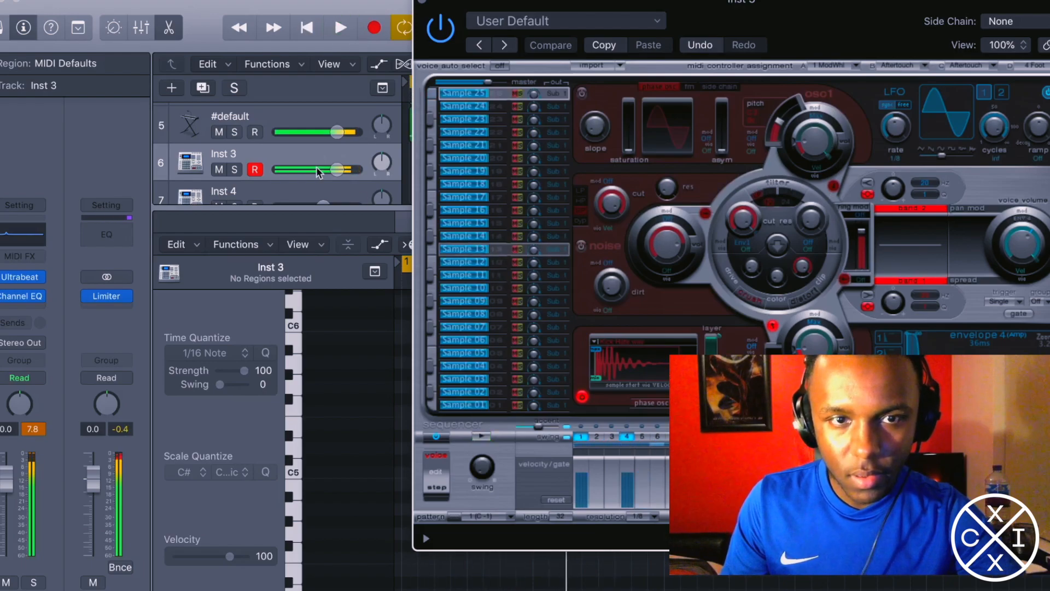
- Insert a stereo Compressor on Inst 3 and load the Kick Punchy Compresseee preset
left_click(35, 311)
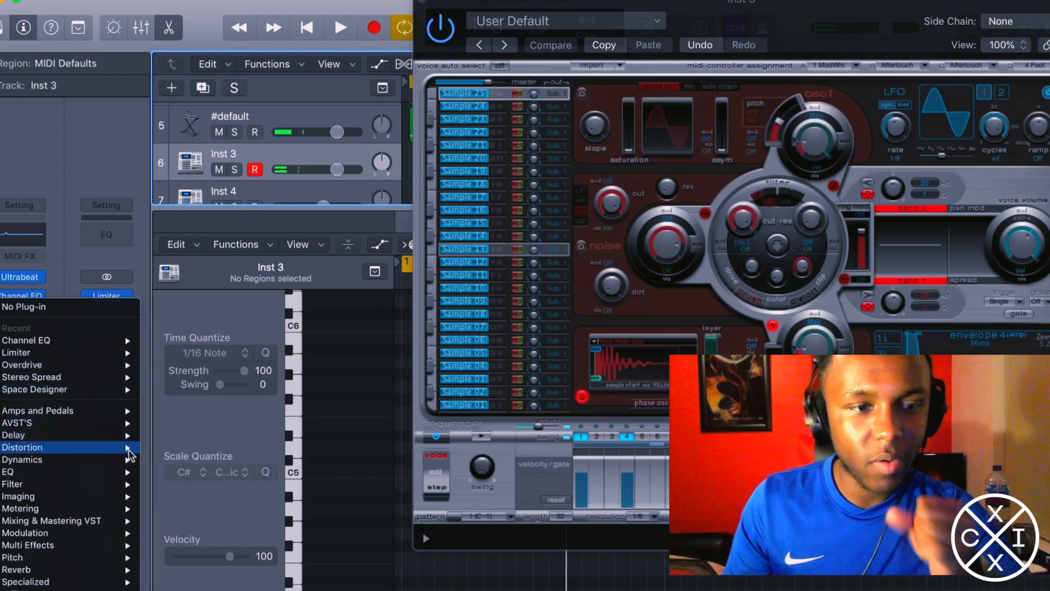
mouse_move(126, 459)
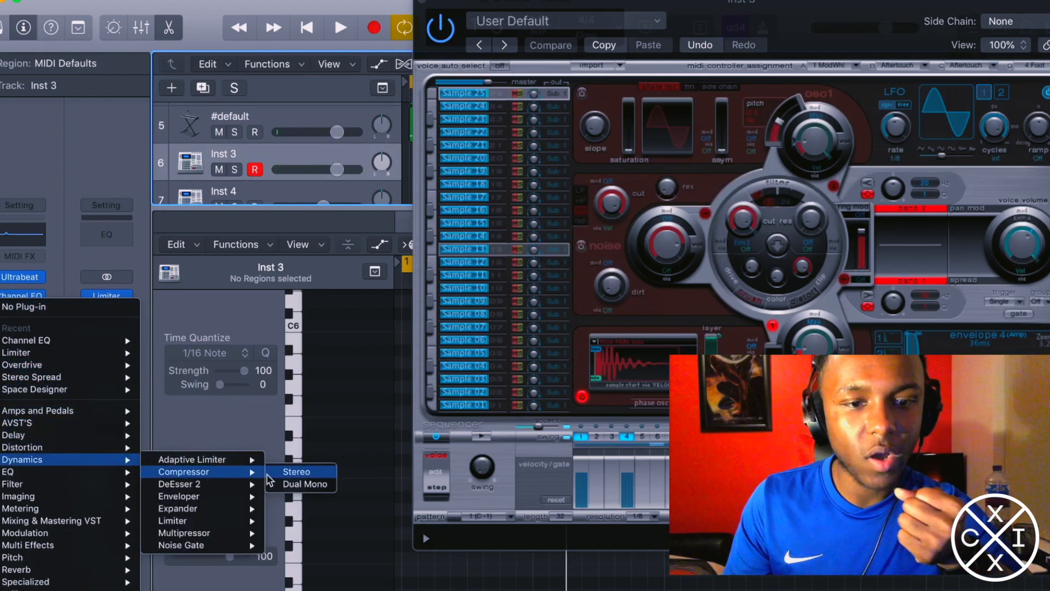
left_click(271, 474)
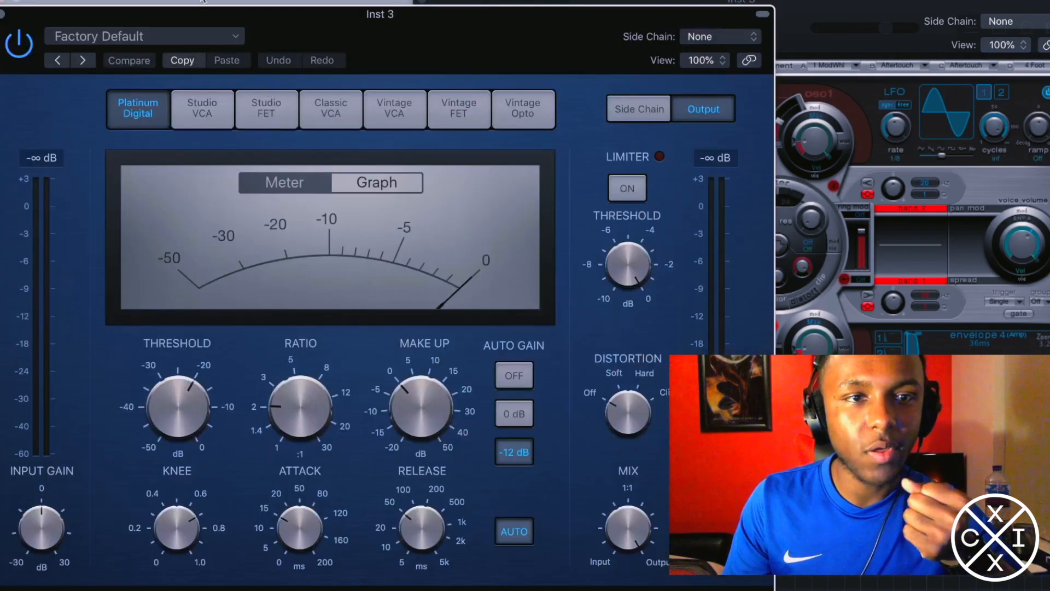
left_click(201, 35)
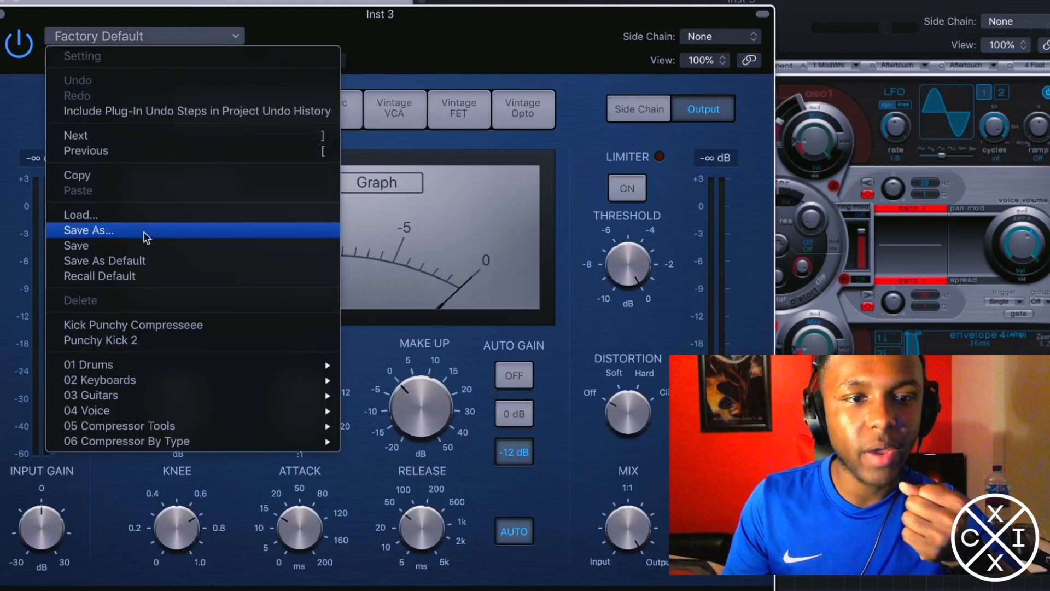
left_click(195, 327)
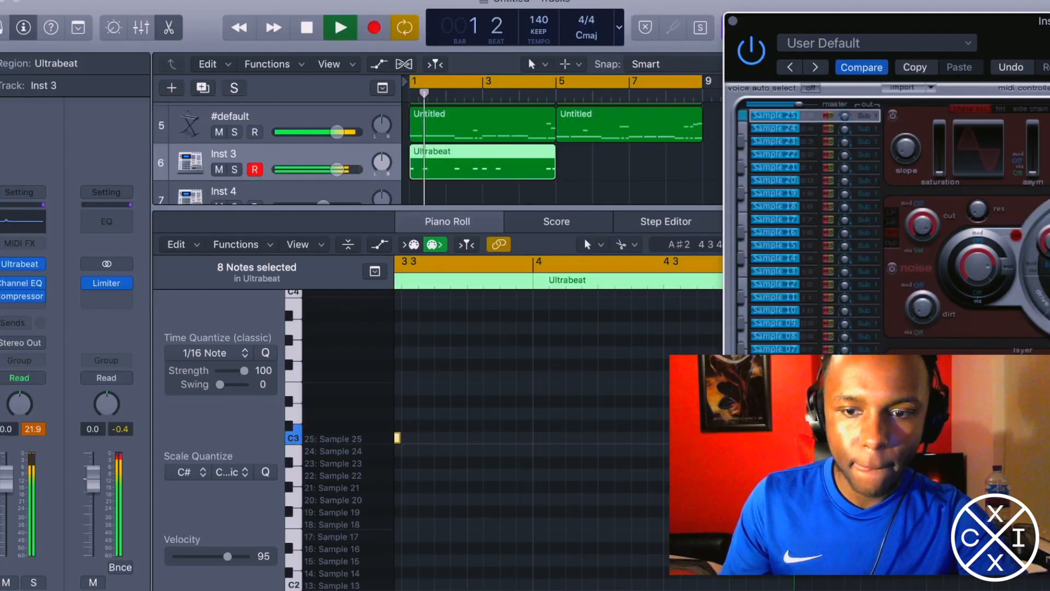
- Copy the kick region to bar 5, replace the Ultrabeat kick sample with SM_KICK (1).wav, and play it back
left_click_drag(633, 197, 577, 171)
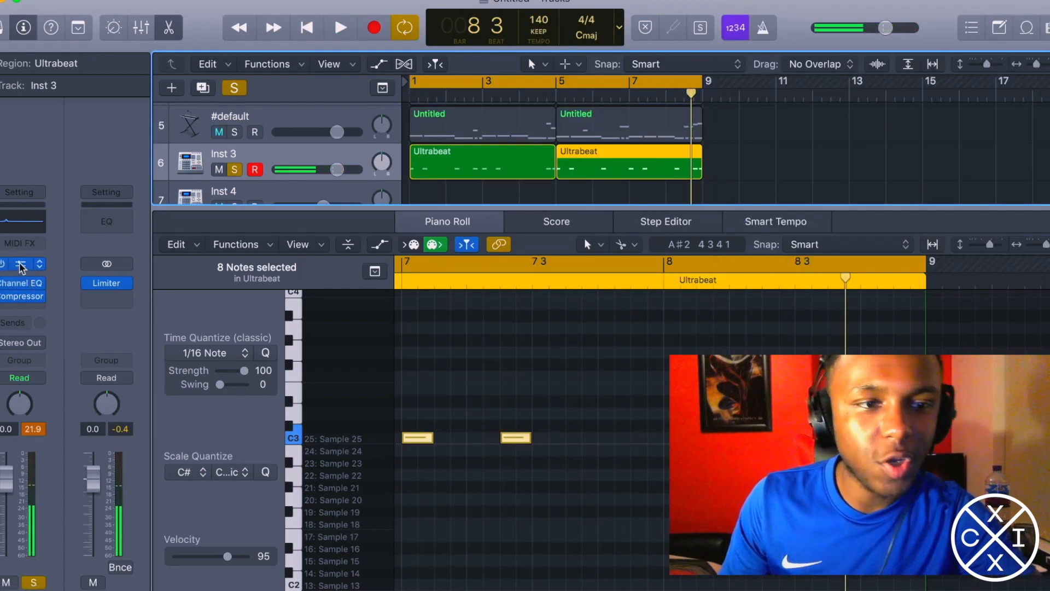
left_click(21, 265)
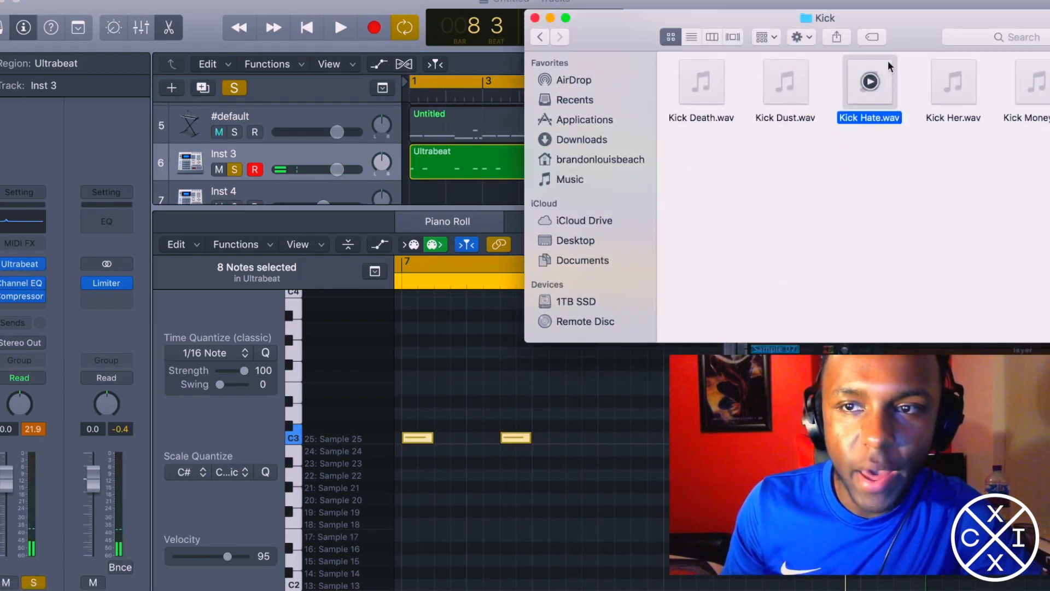
left_click_drag(903, 30, 453, 30)
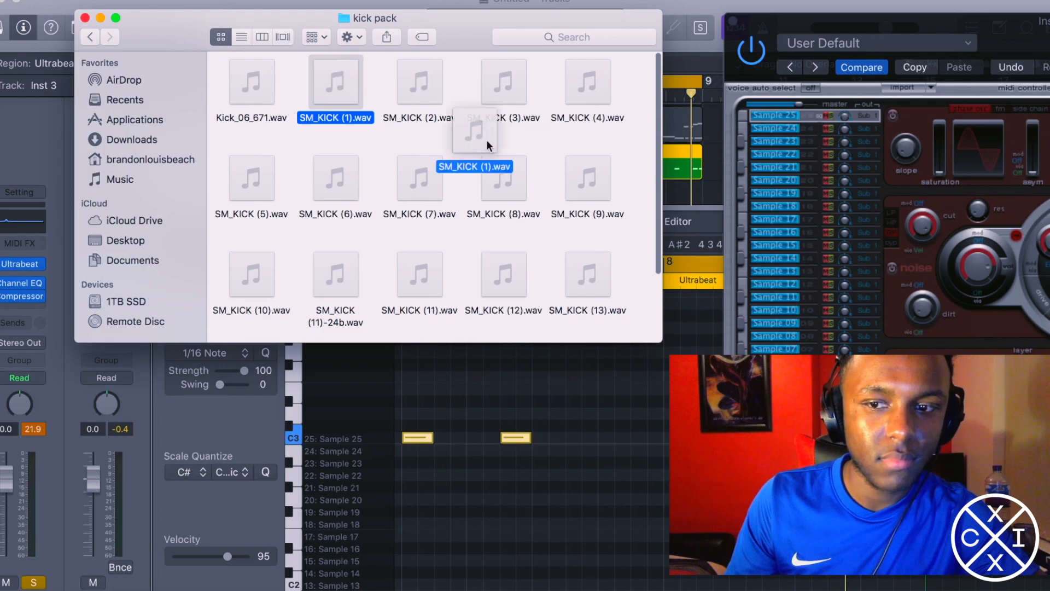
left_click(100, 19)
key("space")
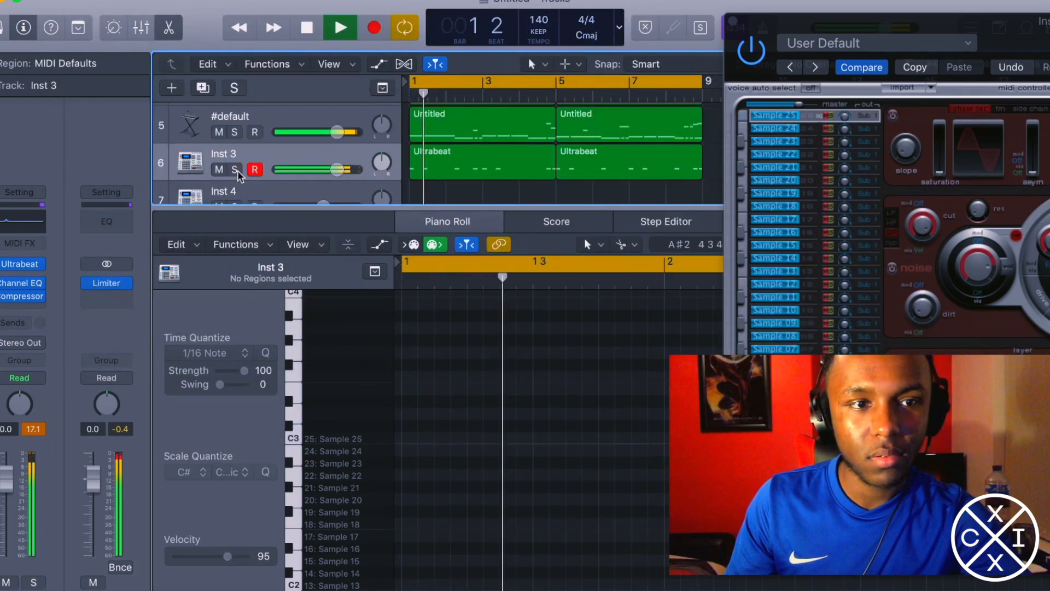
- Enable the low cut band in Inst 3's Channel EQ and raise its cutoff frequency to trim the kick's sub lows
left_click(23, 221)
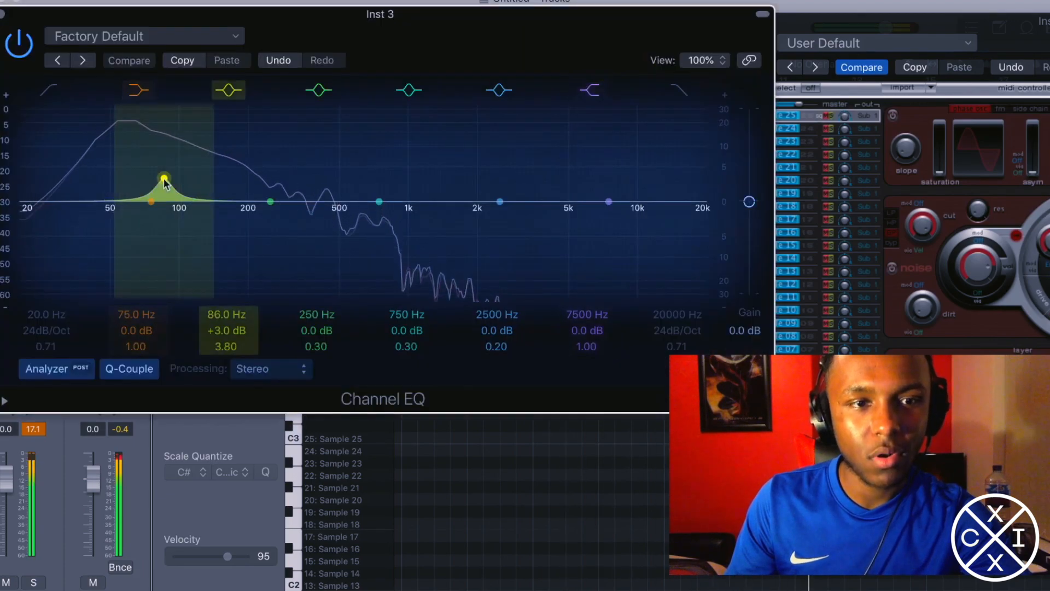
left_click(50, 89)
left_click_drag(31, 207, 64, 221)
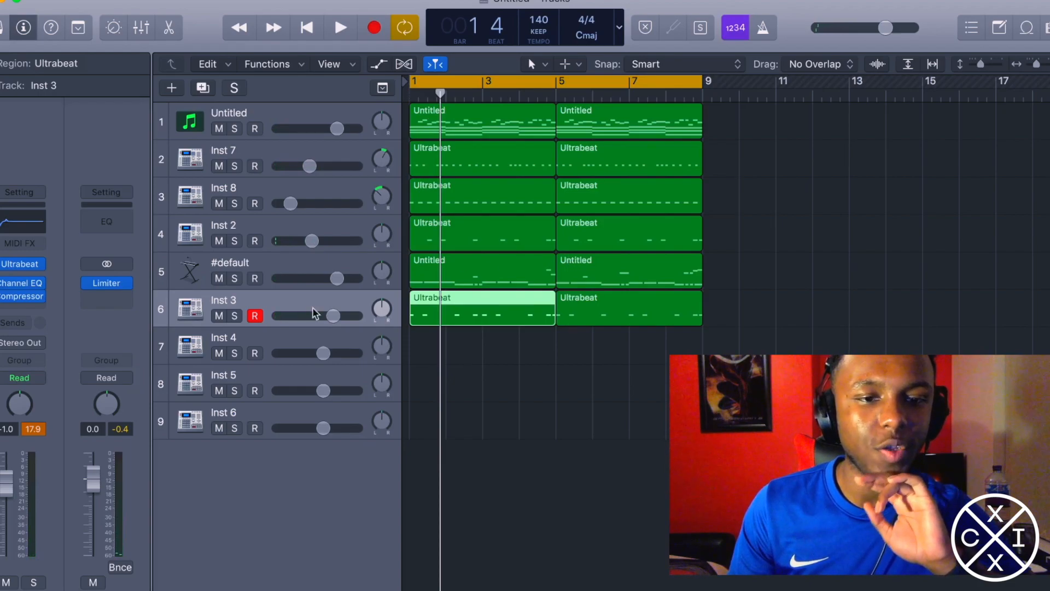
- Load a sample from the sound library into Inst 4's Ultrabeat and place its sequencer pattern as a region at bar 1
left_click(292, 345)
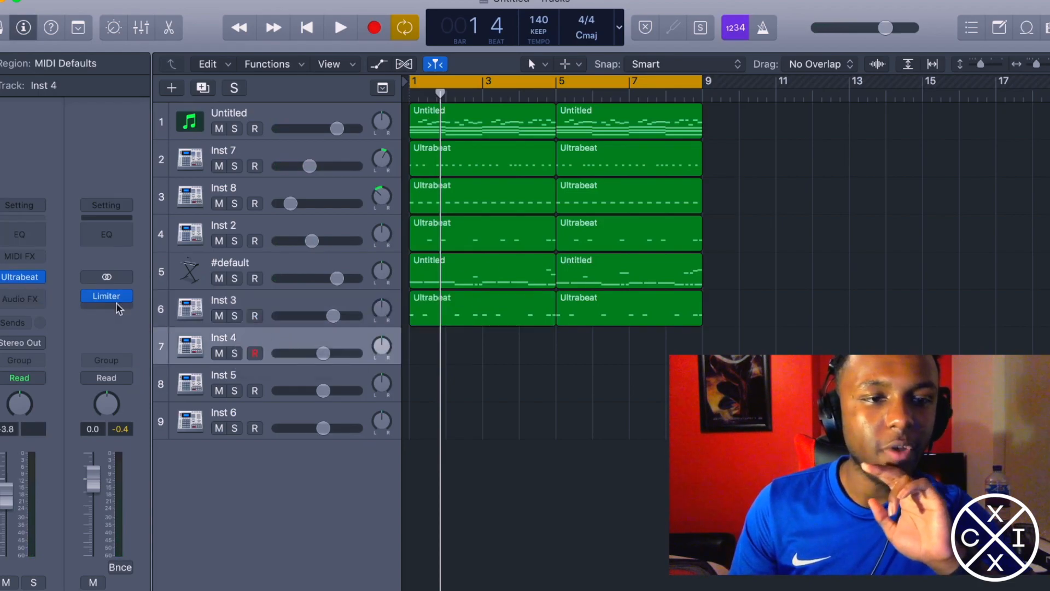
left_click(31, 277)
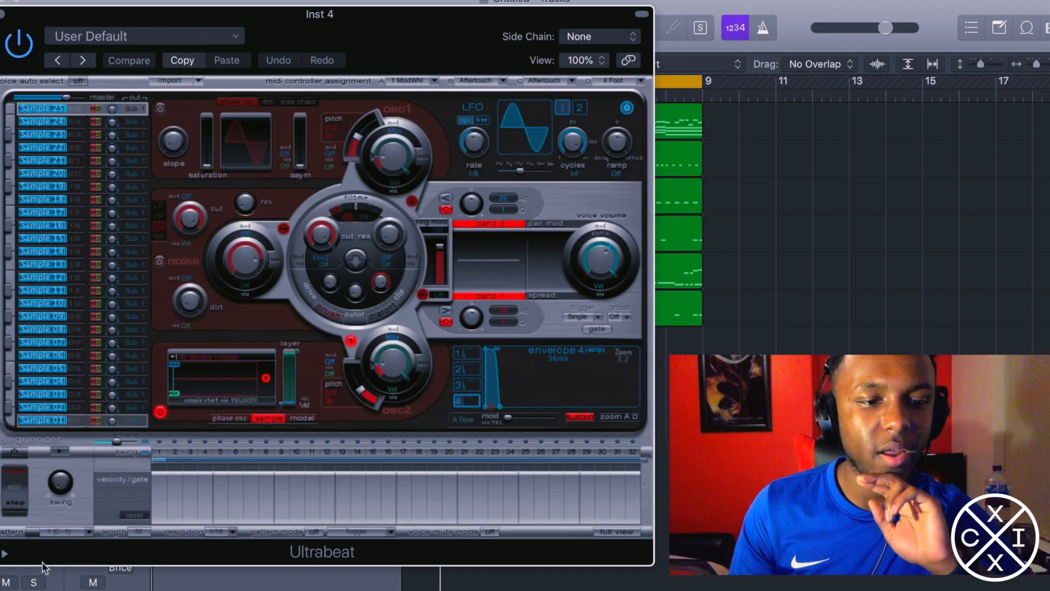
left_click(23, 590)
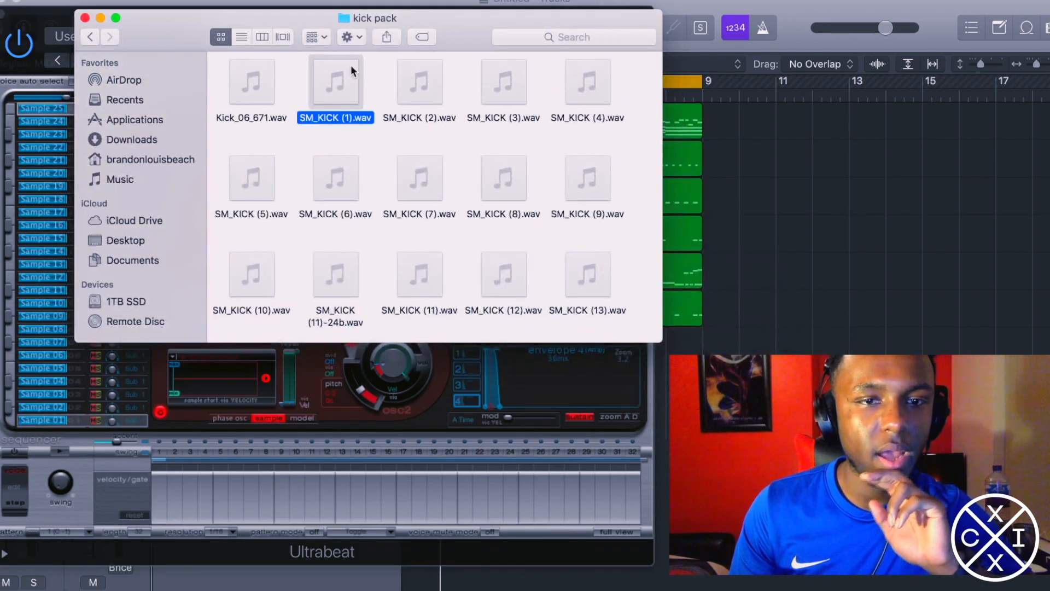
left_click(95, 35)
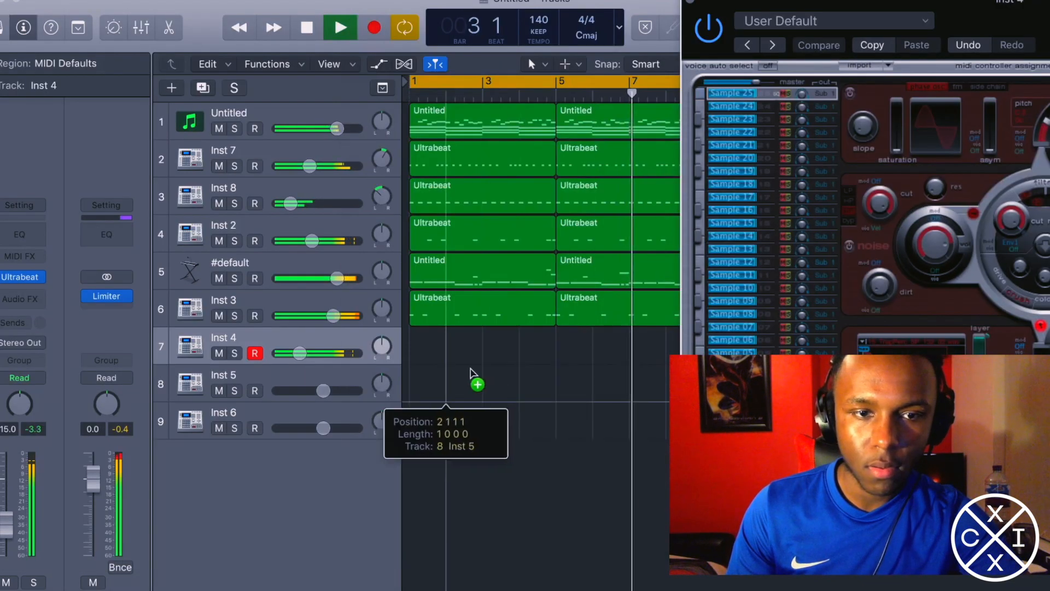
left_click_drag(476, 380, 439, 368)
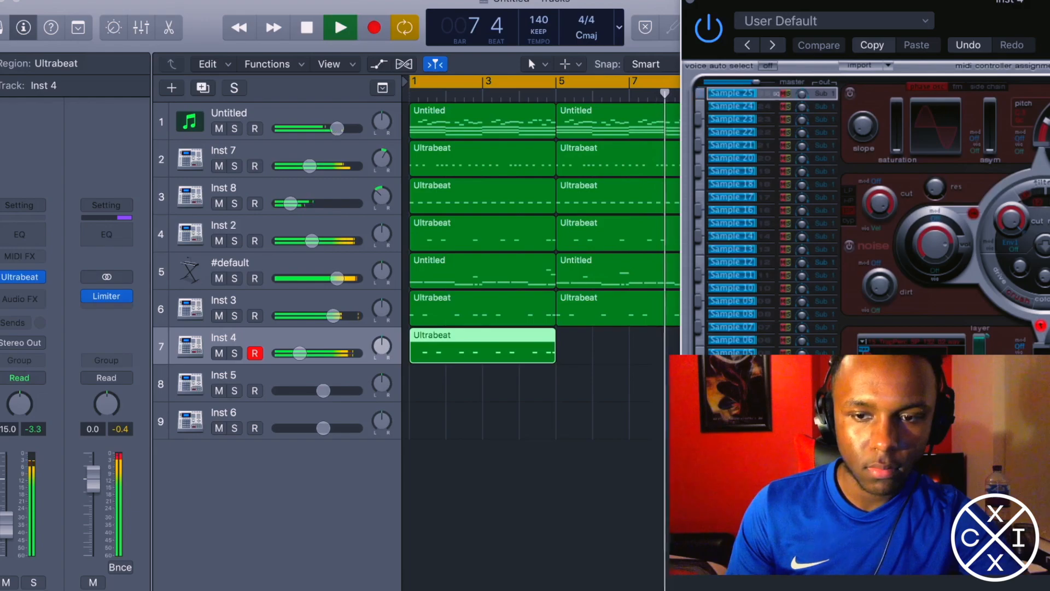
- Add a Channel EQ to Inst 4 with a 2.0 dB cut at 3550 Hz
left_click(34, 233)
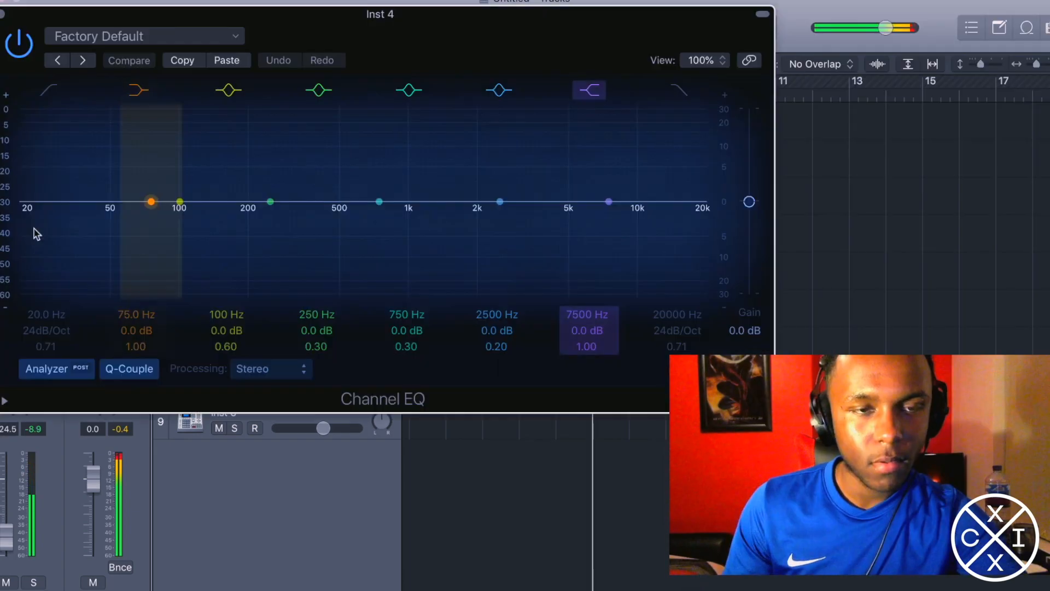
left_click_drag(501, 202, 542, 209)
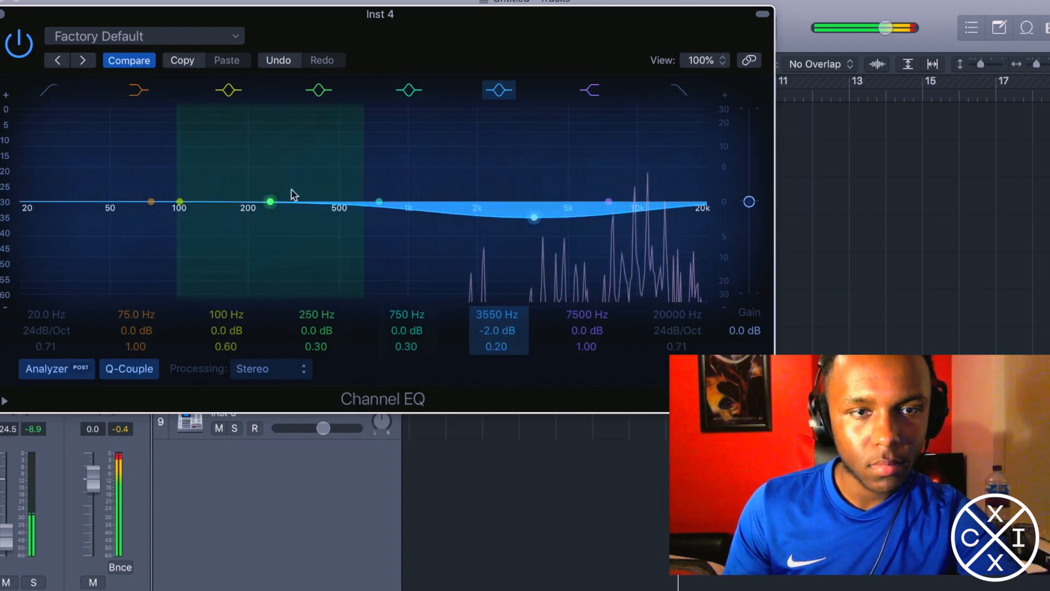
key("super+w")
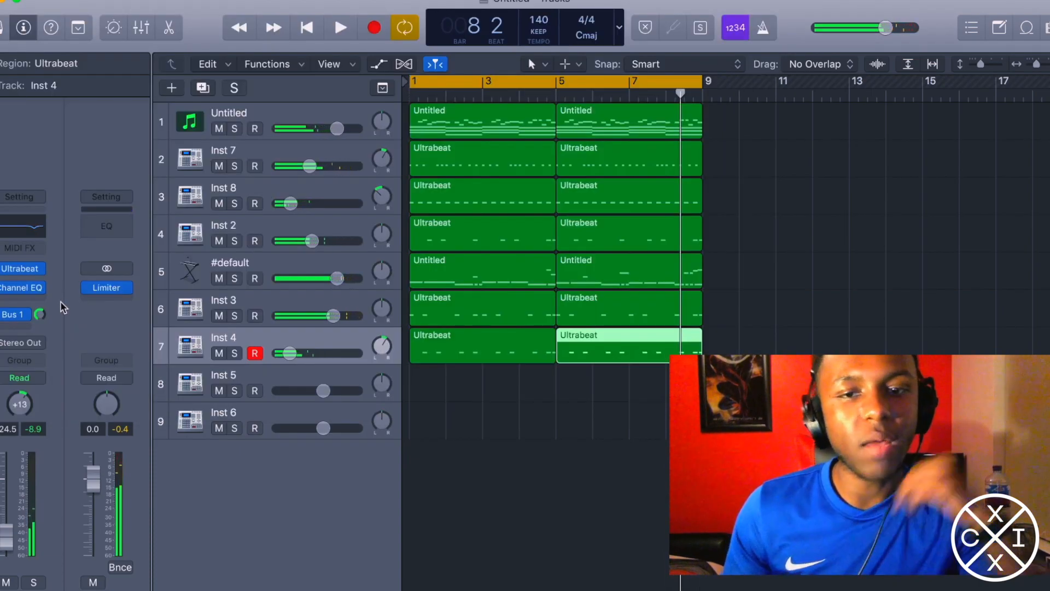
- Insert a Tremolo on Inst 4, set its depth to 85%, and stop playback
left_click(25, 300)
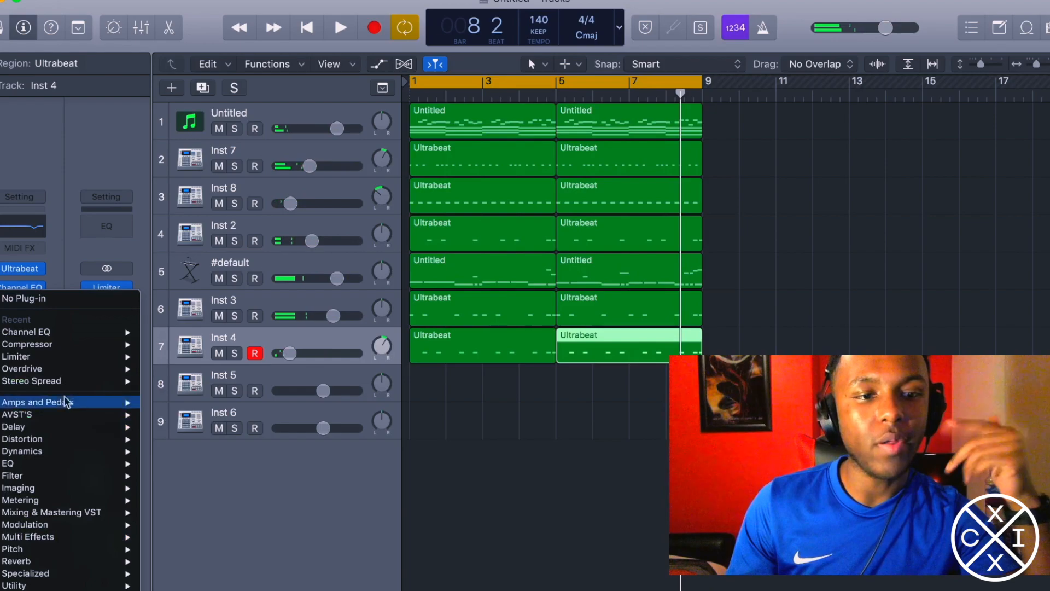
mouse_move(113, 579)
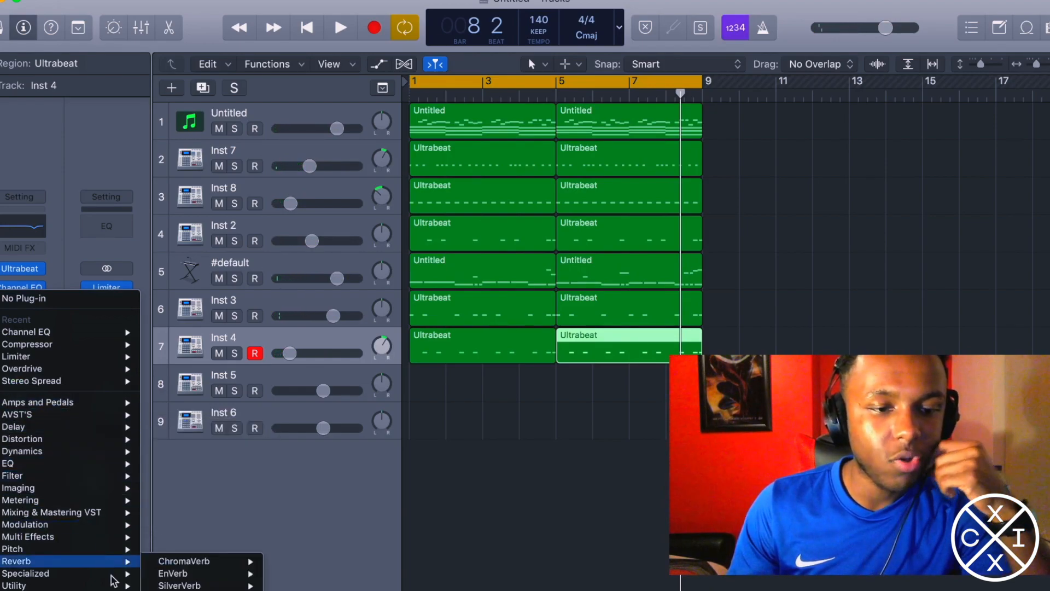
mouse_move(91, 415)
left_click(181, 549)
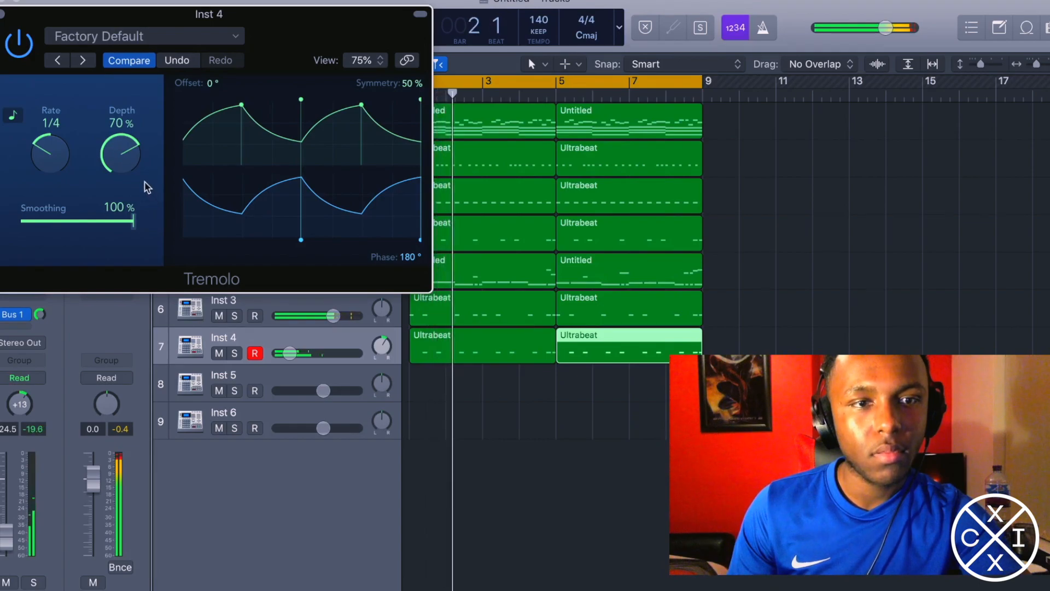
left_click_drag(133, 166, 129, 134)
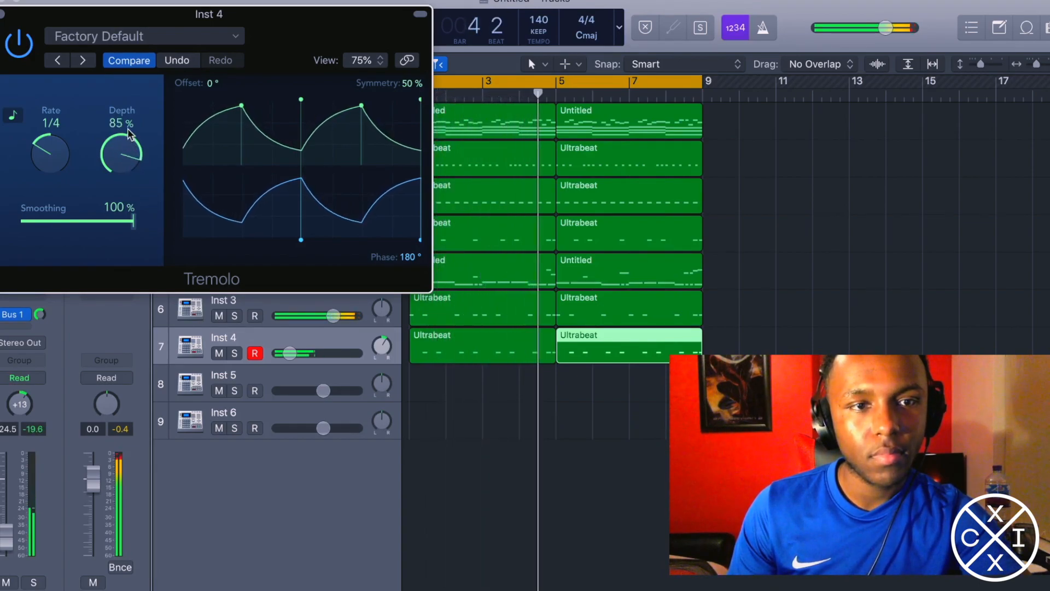
key("space")
key("super+w")
- Load Ocean - Potion OH.wav into Inst 5's Ultrabeat and place its step 4 pattern as a region at bar 1
left_click(305, 377)
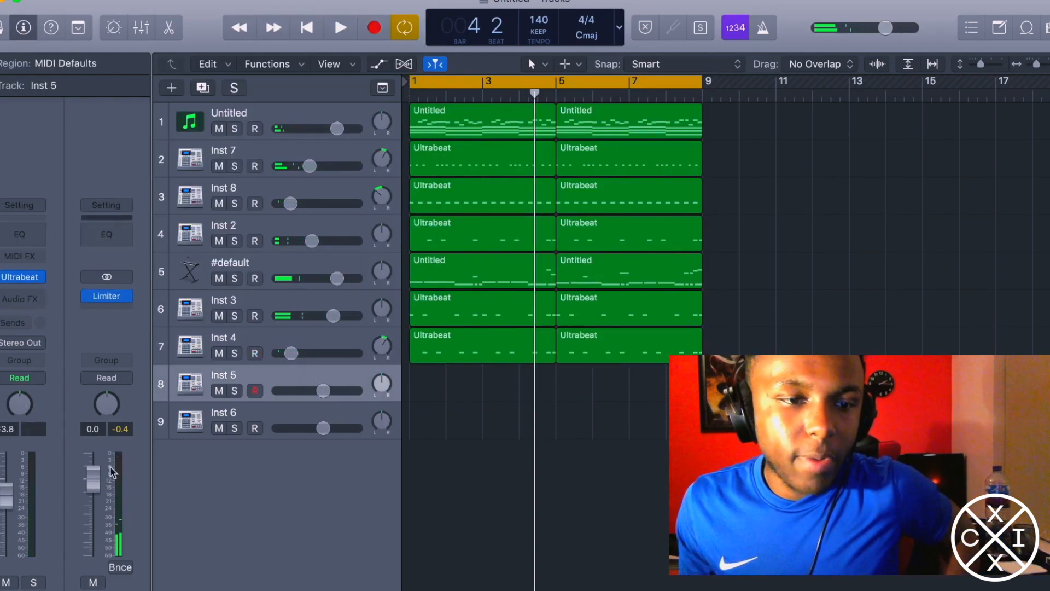
key("super+Tab")
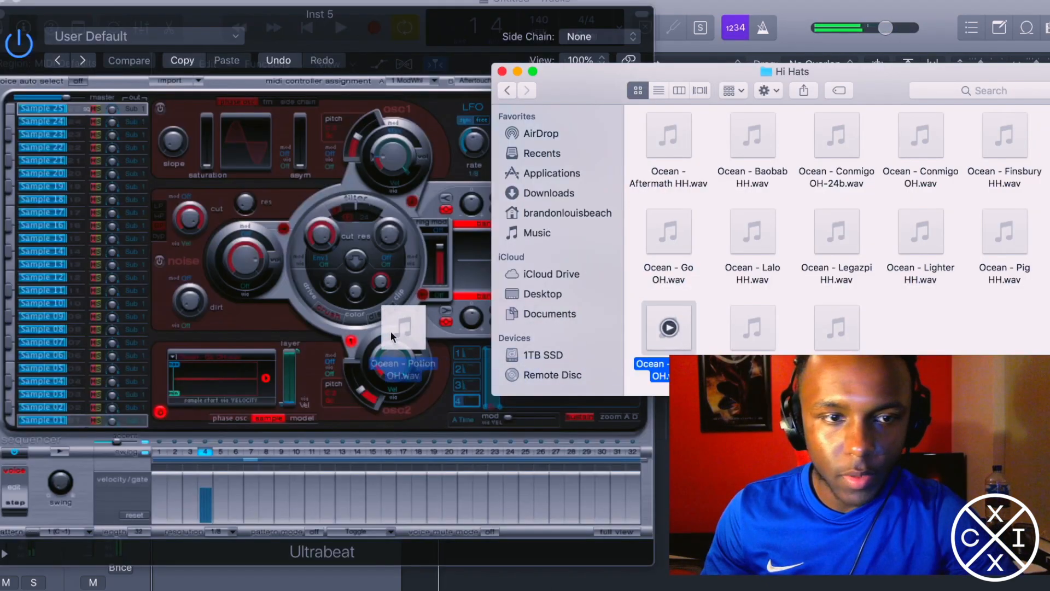
left_click_drag(391, 331, 234, 359)
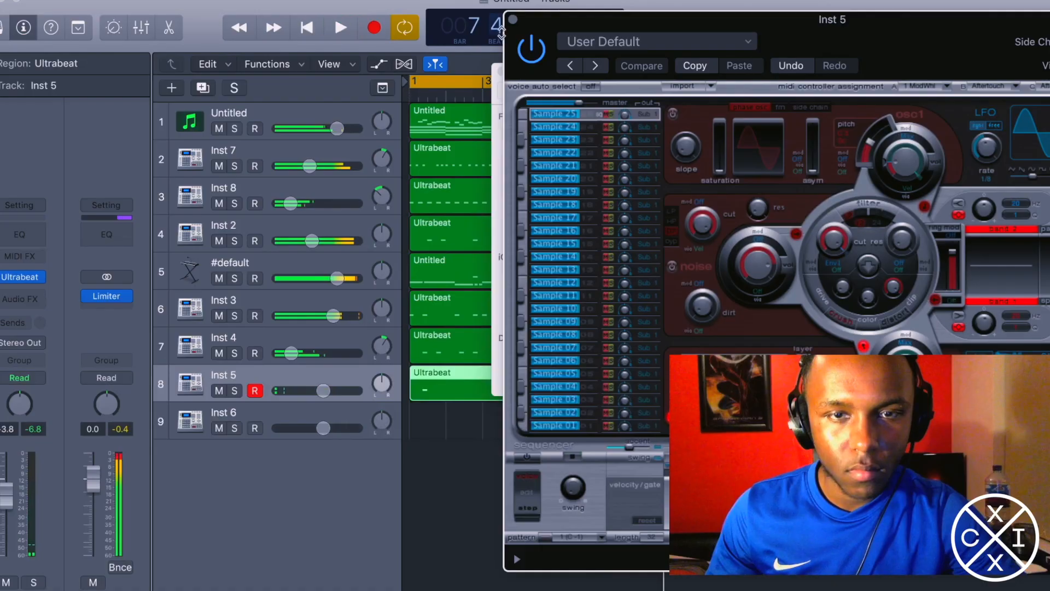
key("space")
left_click(512, 19)
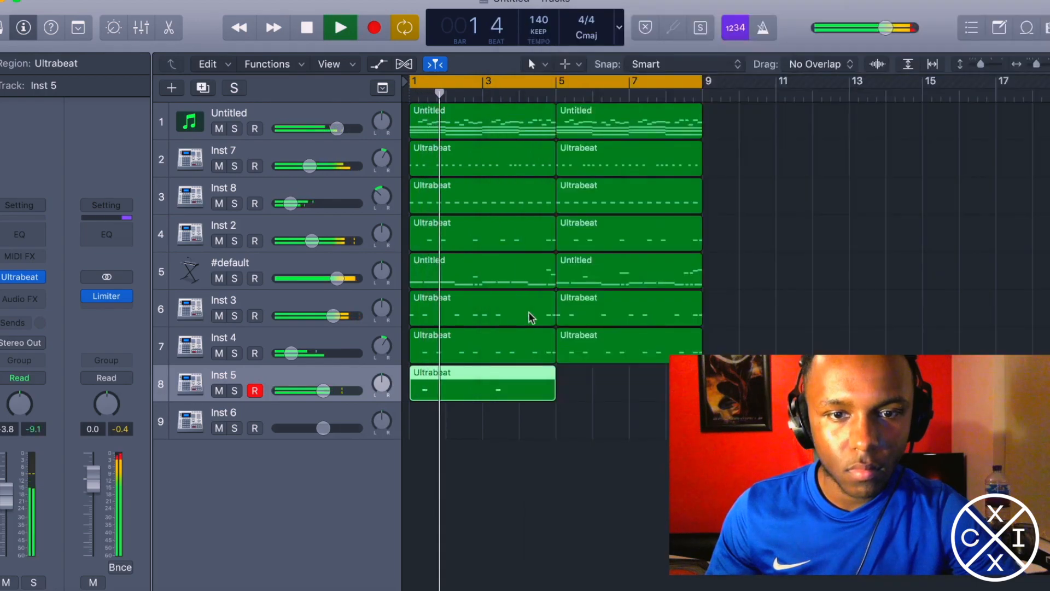
- Repeat the Inst 5 open hat region so a second copy starts at bar 5
left_click(614, 488)
left_click(529, 398)
key("super+r")
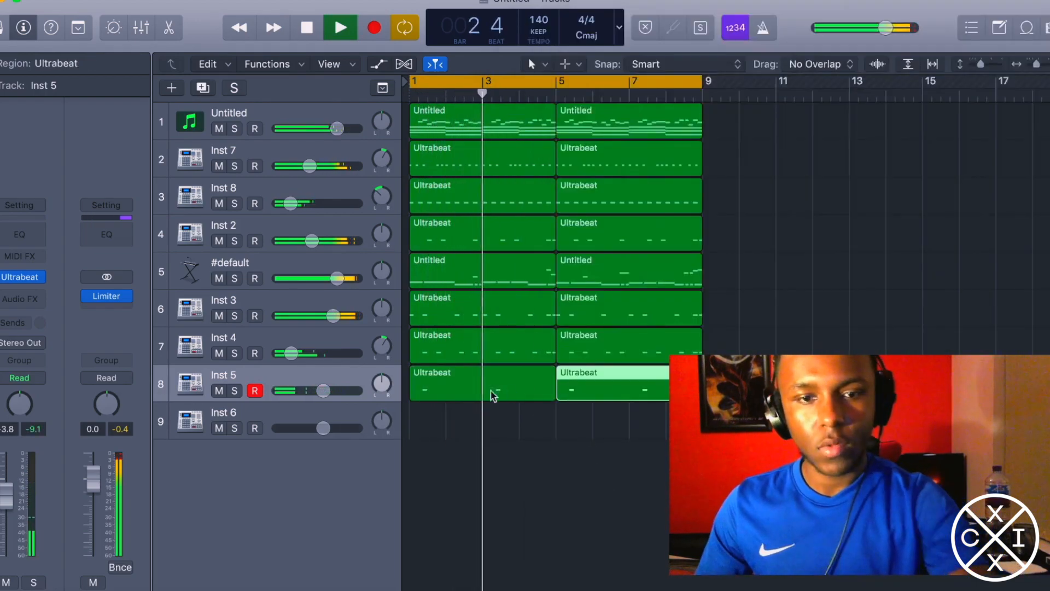
- Add a Channel EQ to Inst 5 with a low cut at 6900 Hz and a +1.5 dB high shelf at 7900 Hz
left_click(19, 234)
left_click(22, 236)
left_click_drag(22, 234, 624, 200)
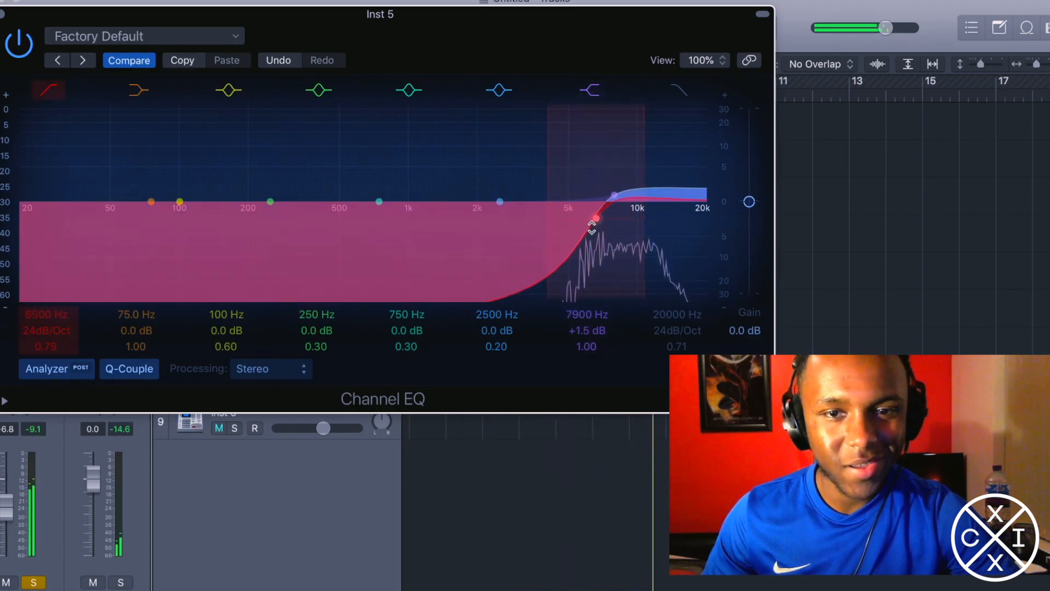
key("super+w")
- Load Ocean - Caicos Perc-24b.wav from the Percussion folder into Inst 6's Ultrabeat
left_click(336, 415)
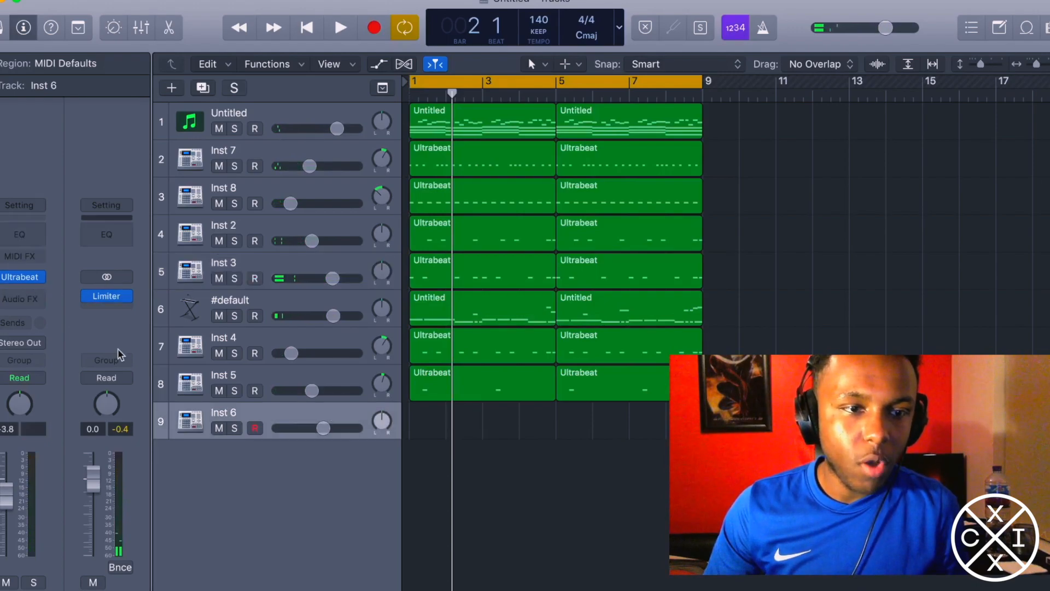
left_click(21, 278)
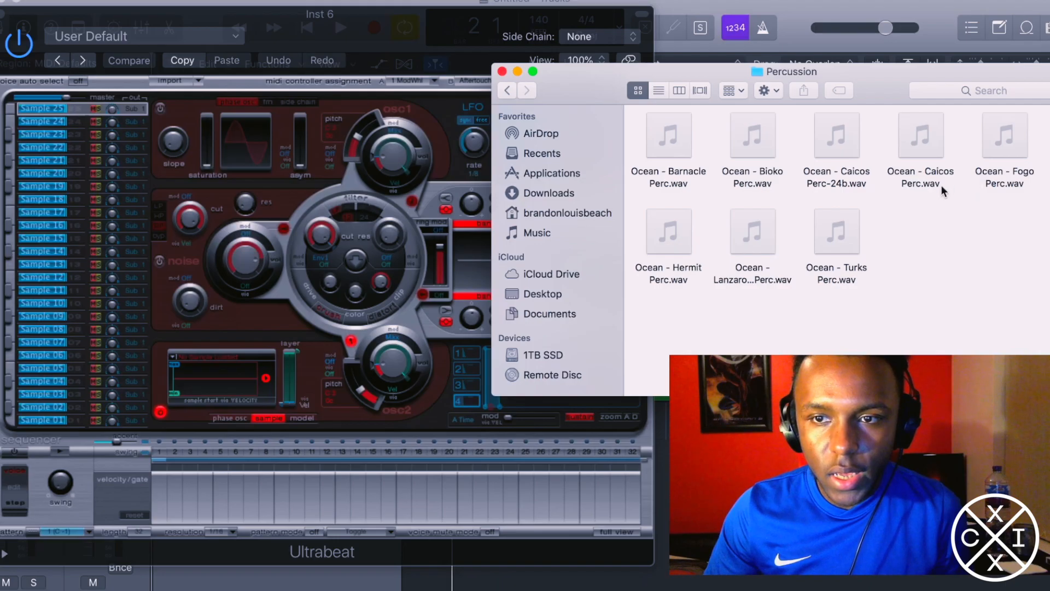
left_click(854, 146)
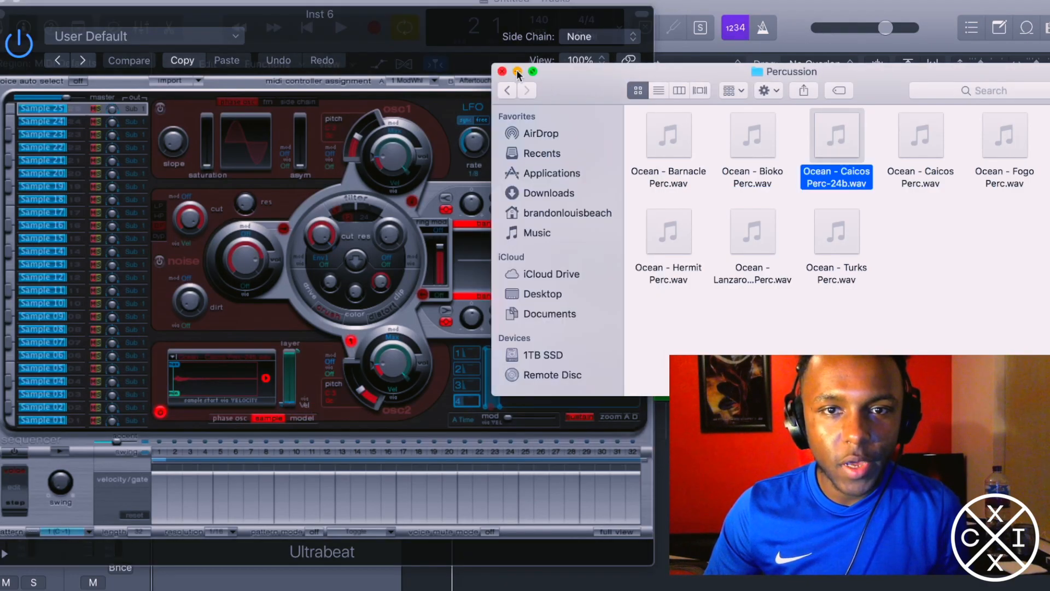
left_click(517, 71)
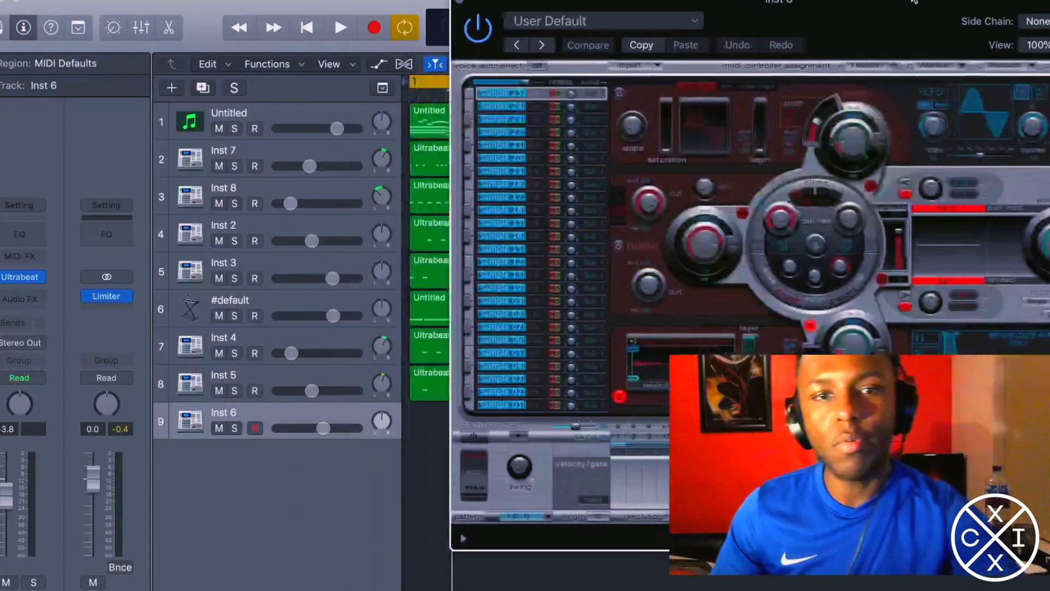
- During playback, EQ Inst 6 with a 48 Hz low cut and +1.5 dB boosts at 610 Hz and 1620 Hz
key("space")
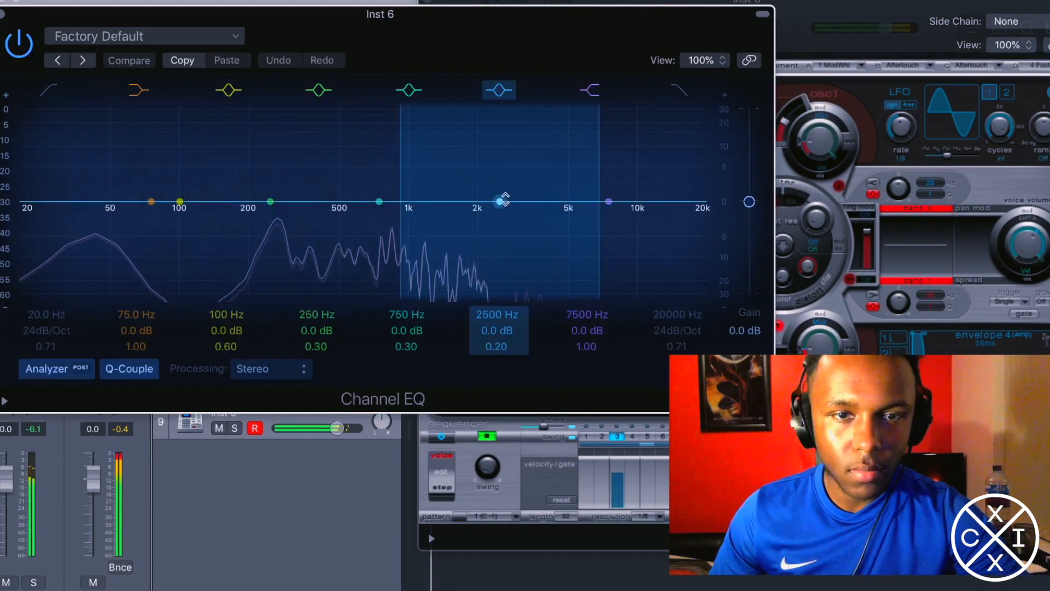
left_click_drag(500, 201, 501, 178)
left_click_drag(381, 211, 382, 201)
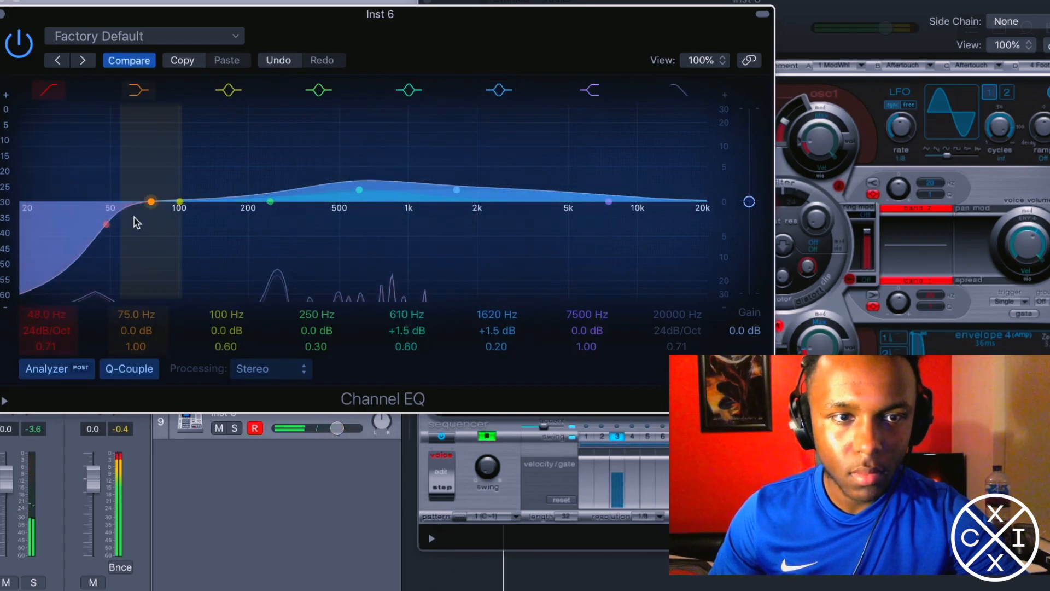
left_click(12, 46)
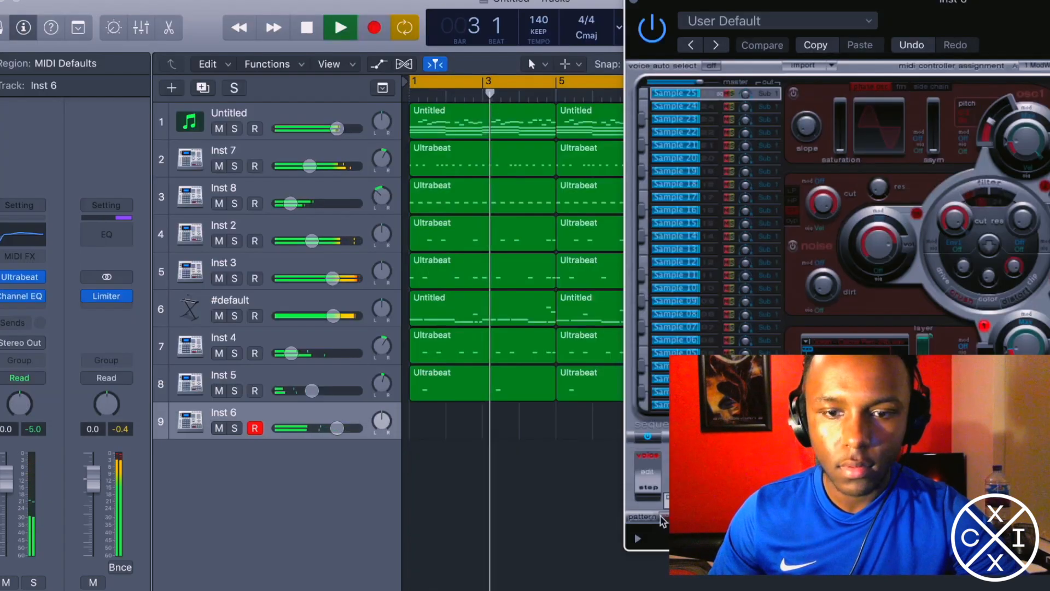
- Place the percussion pattern as a region at bar 1 on Inst 6 and repeat it once
left_click(417, 417)
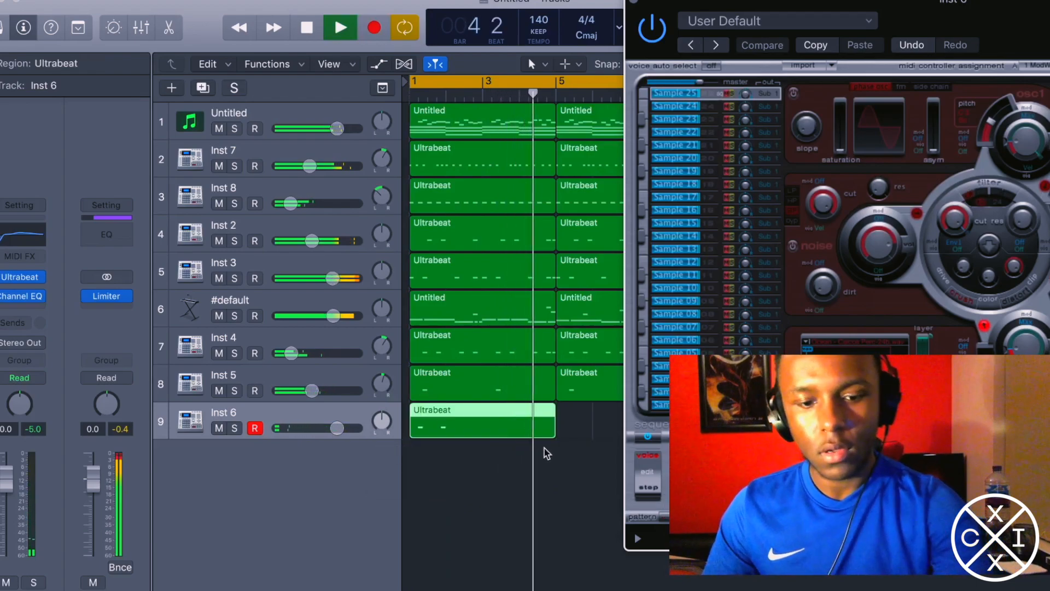
key("super+r")
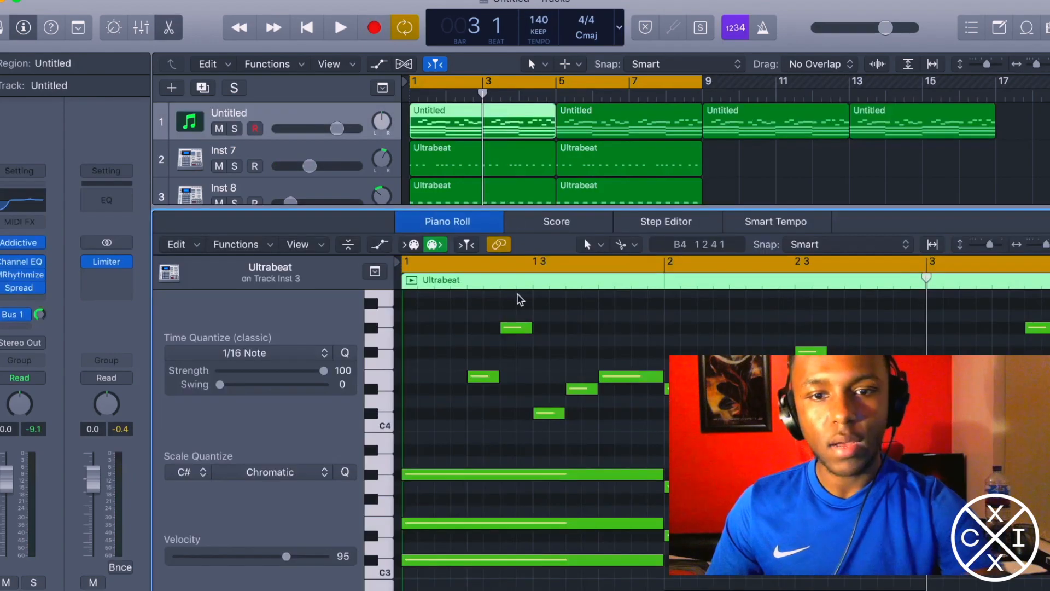
scroll(518, 297, "up", 2)
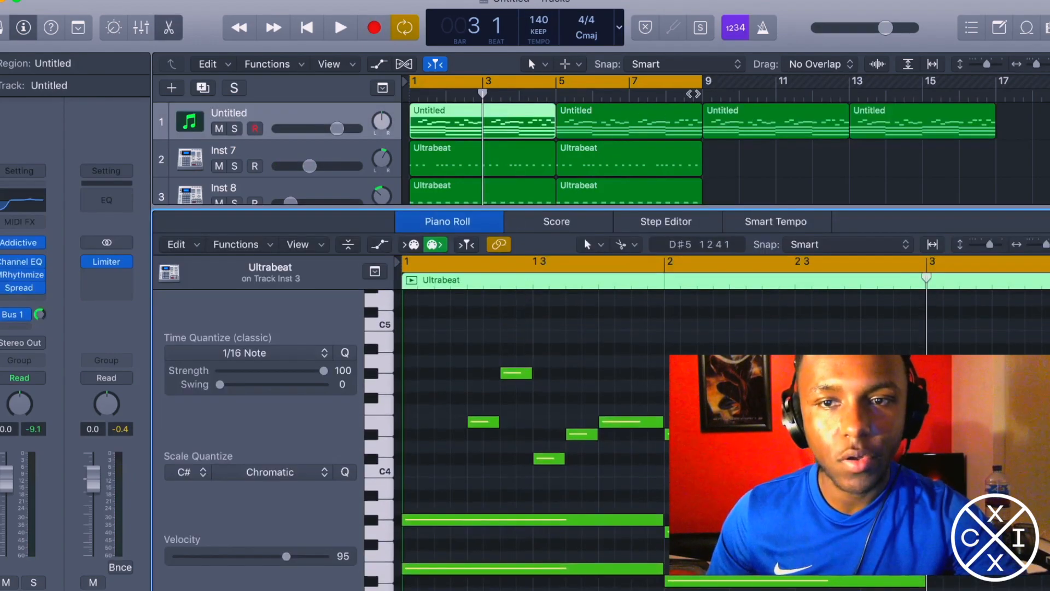